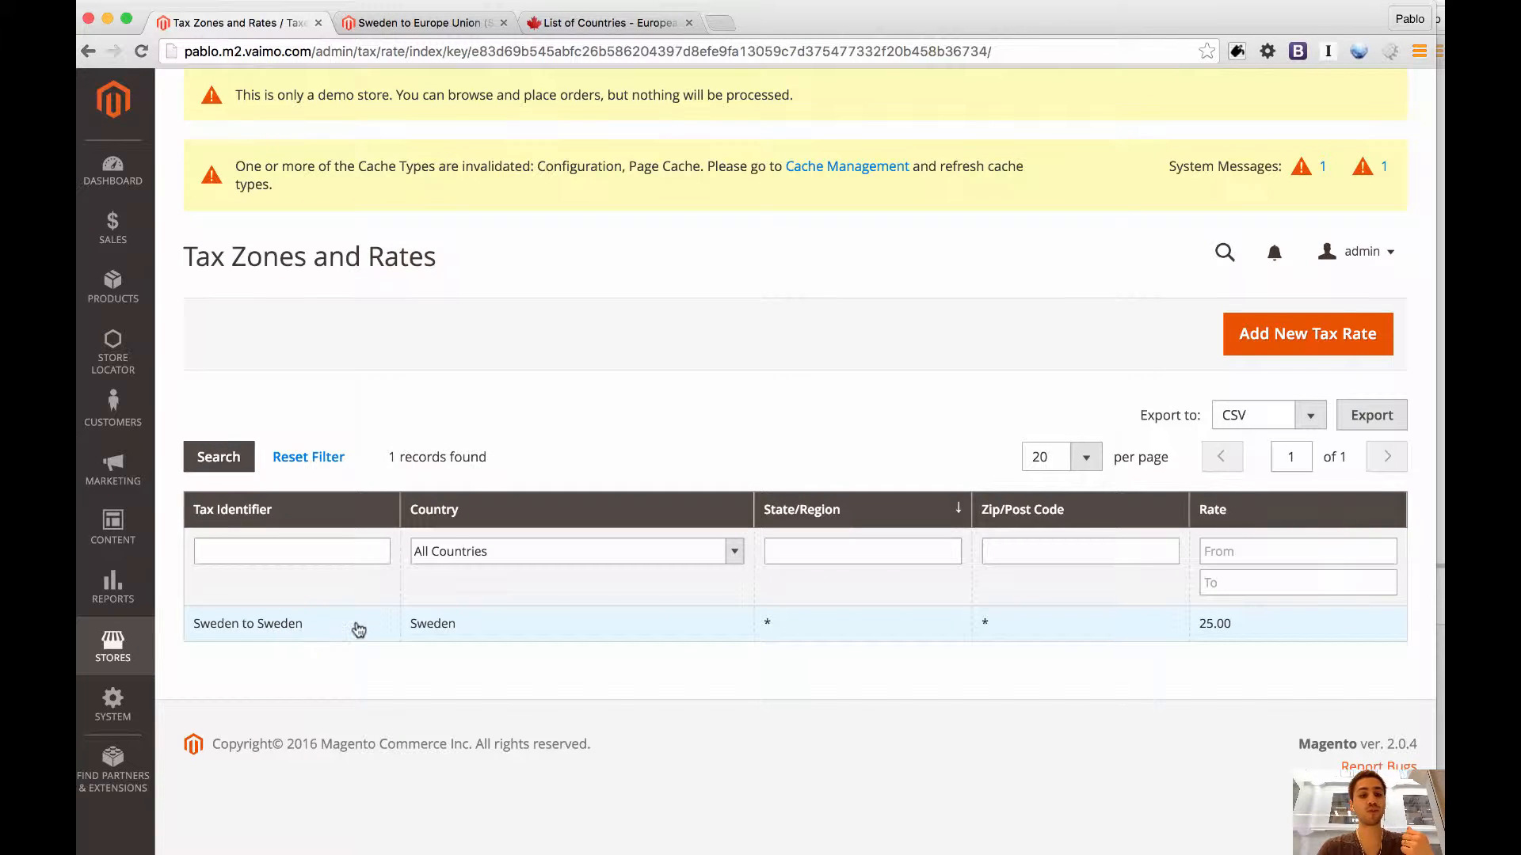
pyautogui.click(113, 646)
pyautogui.click(212, 486)
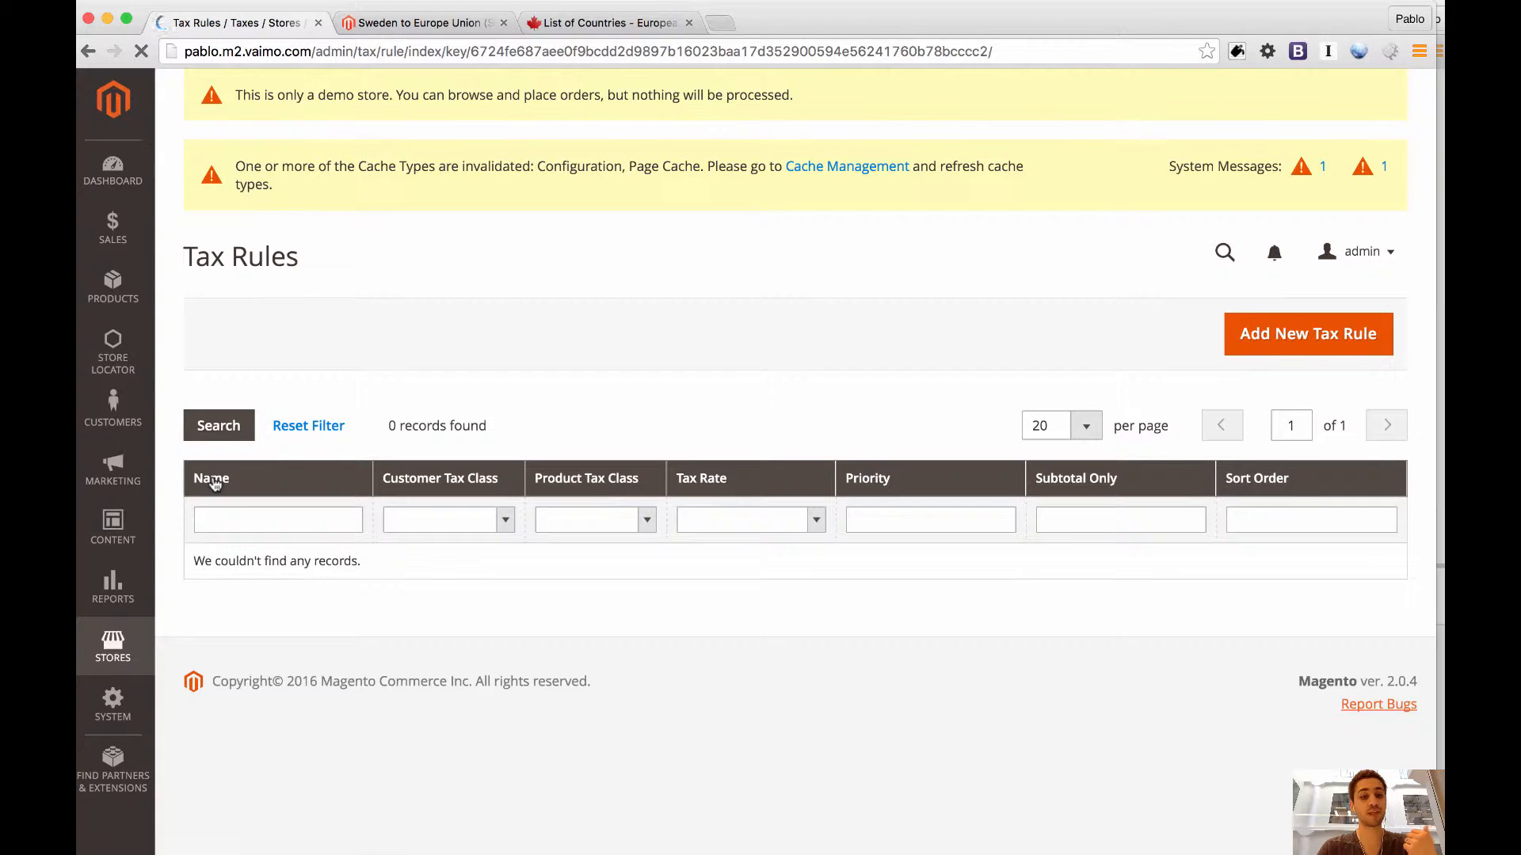
pyautogui.click(113, 651)
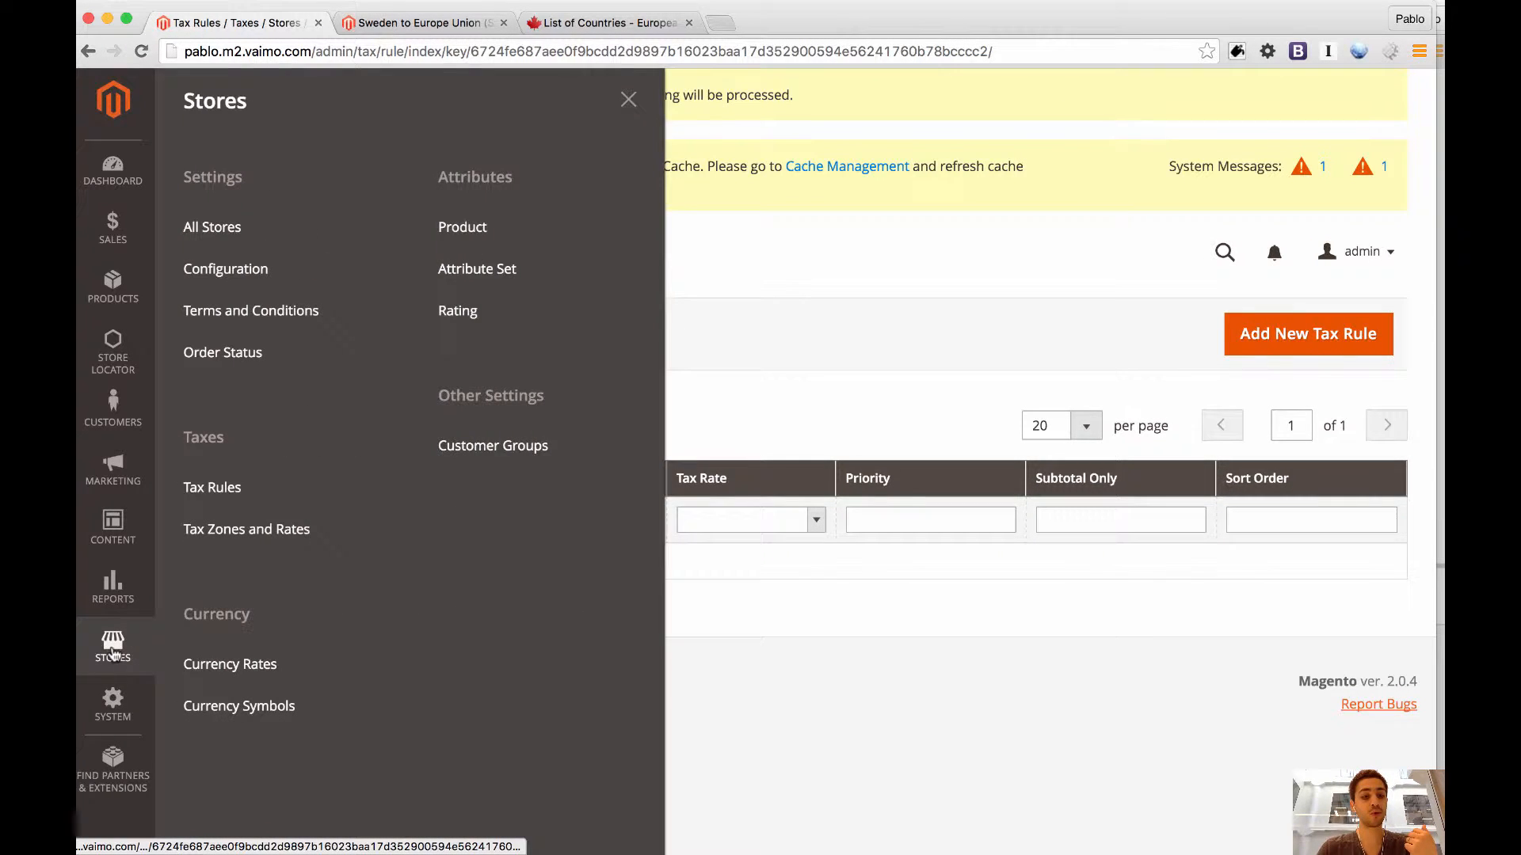
# Export the store's tax rates and open tax_rates (1).csv in OpenOffice Calc as comma-separated Unicode (UTF-8) text.
pyautogui.click(112, 701)
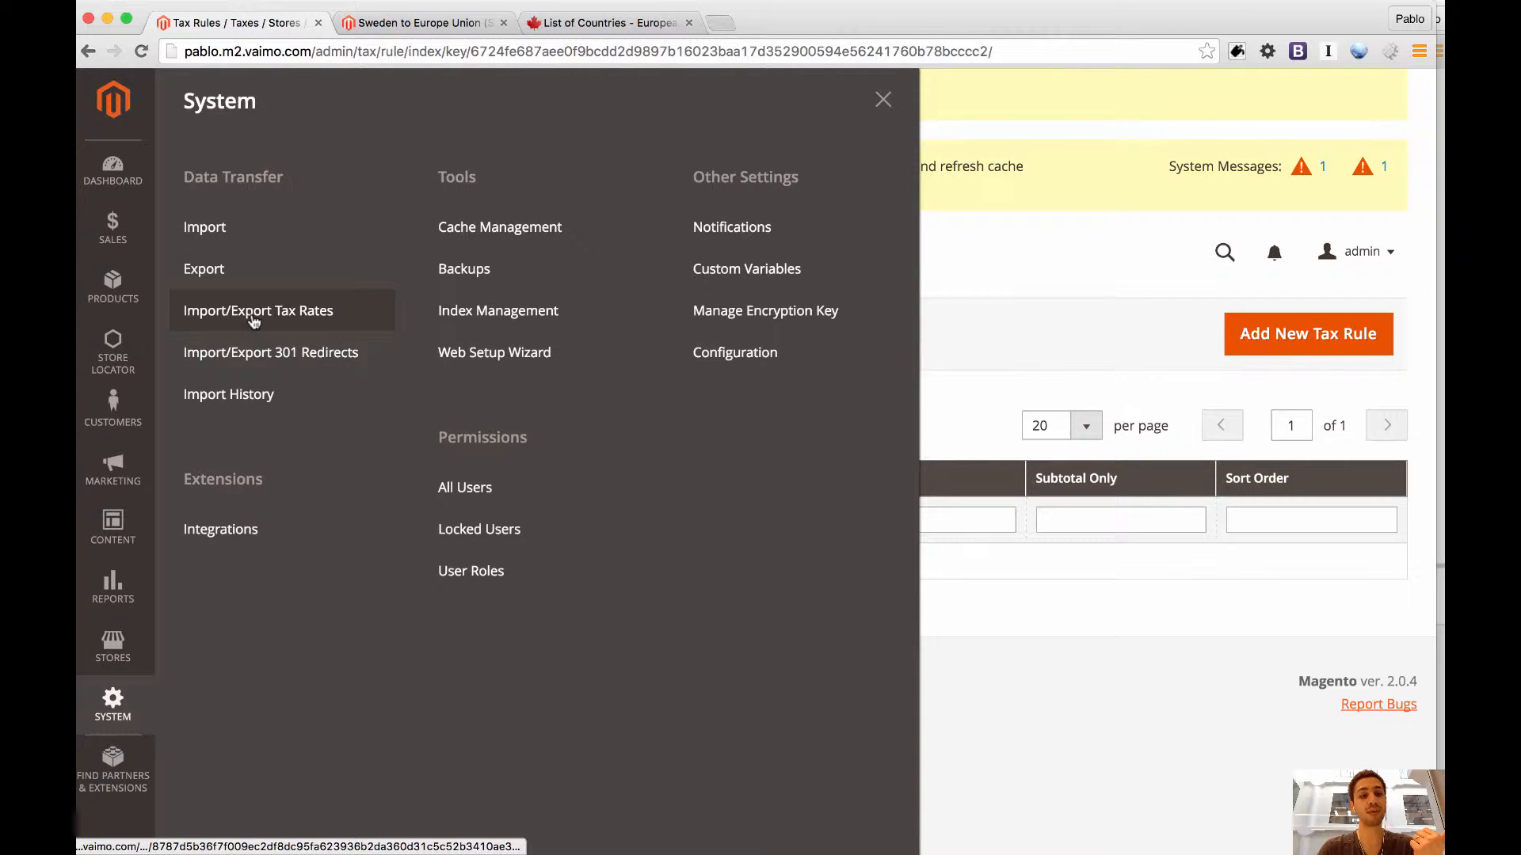
pyautogui.click(305, 315)
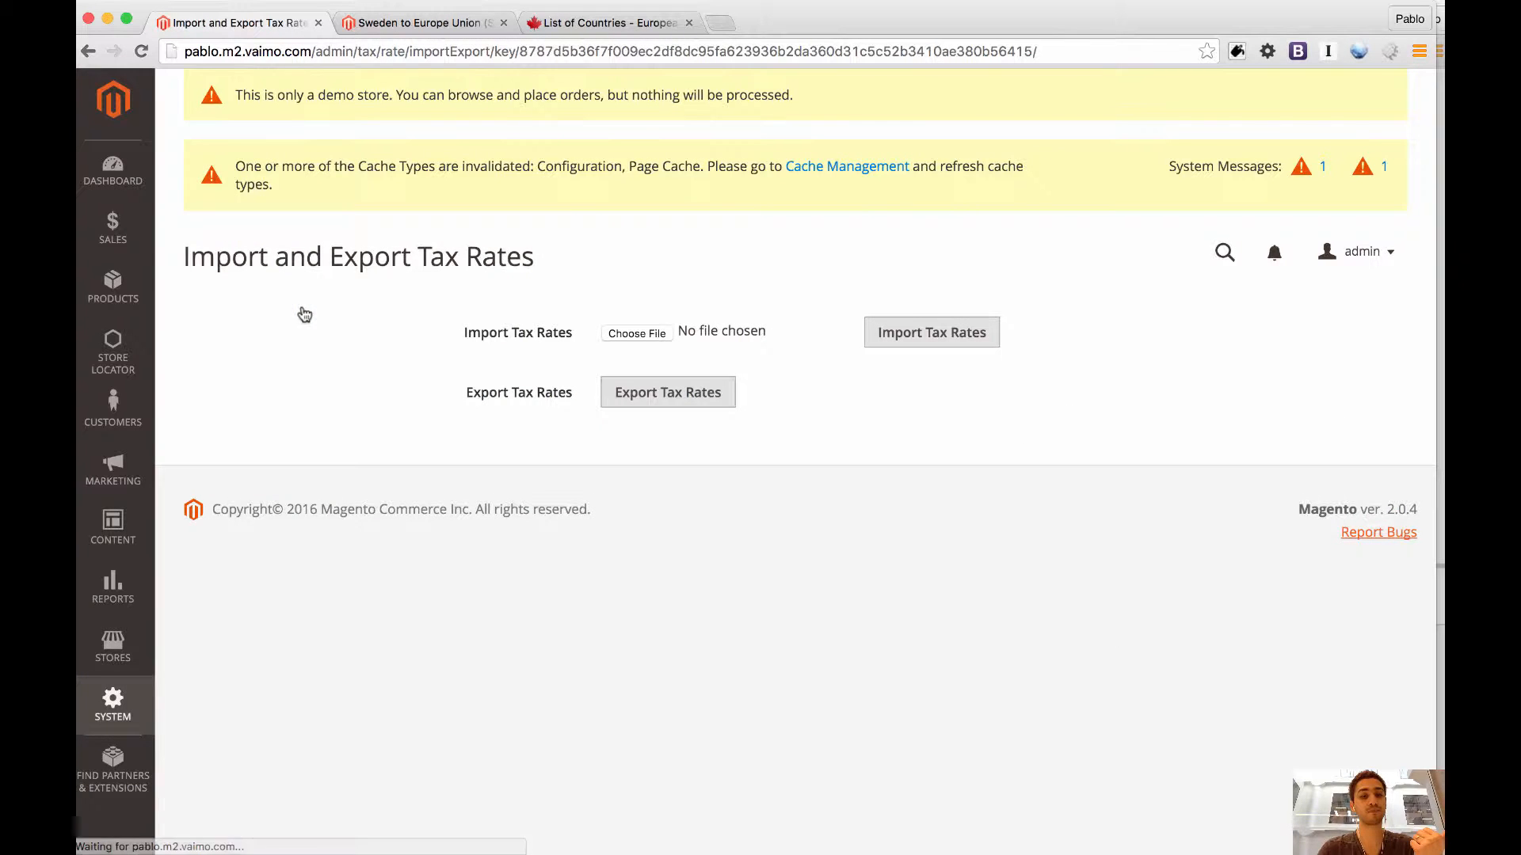
pyautogui.click(678, 393)
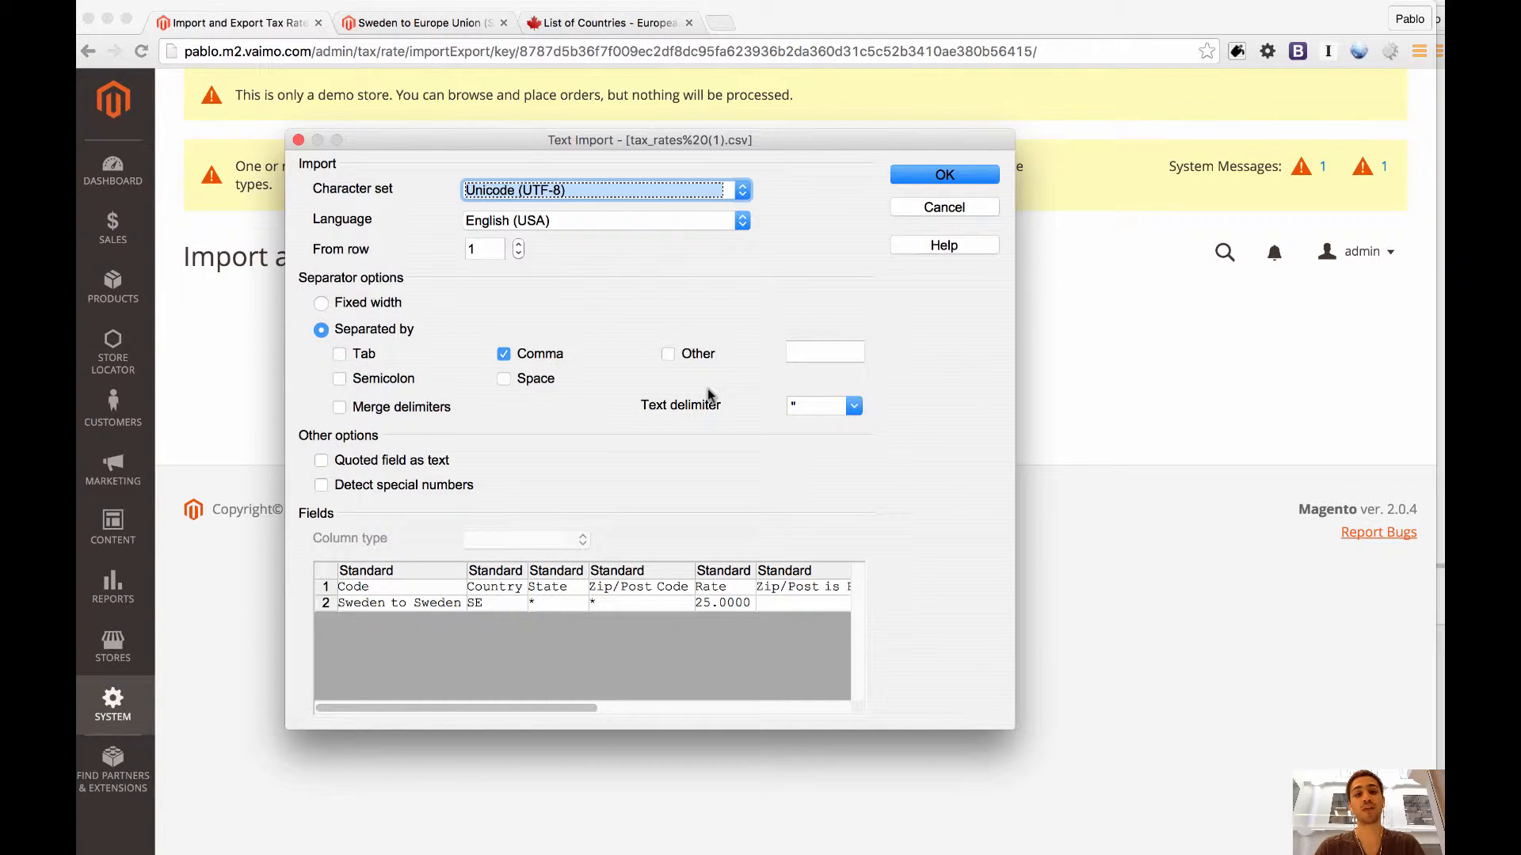
pyautogui.click(914, 178)
pyautogui.moveTo(846, 77); pyautogui.dragTo(630, 25)
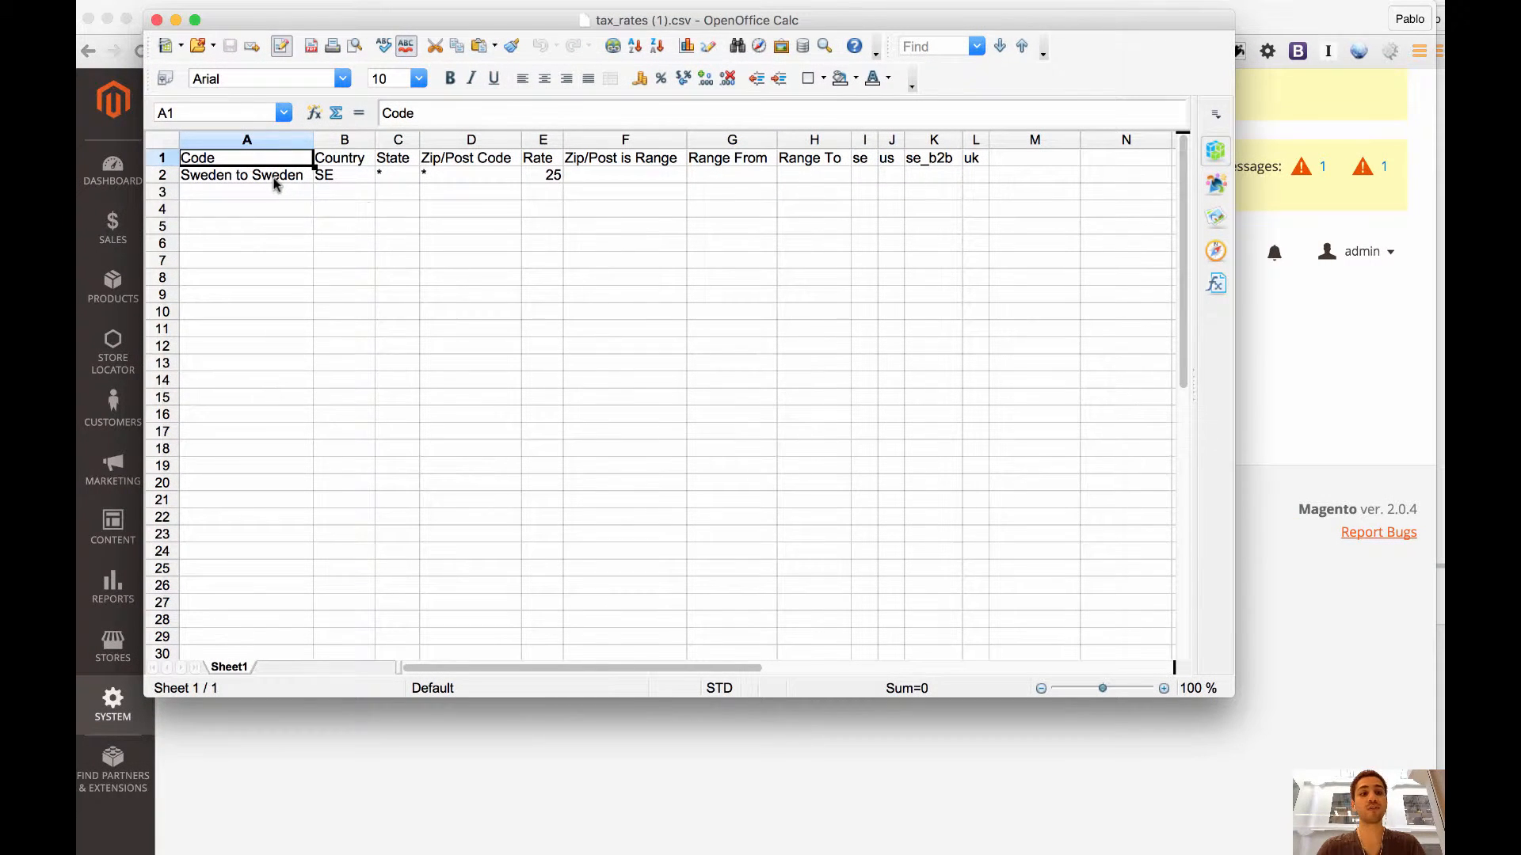
# Duplicate the Sweden to Sweden tax rate row into row 3.
pyautogui.click(212, 182)
pyautogui.click(165, 176)
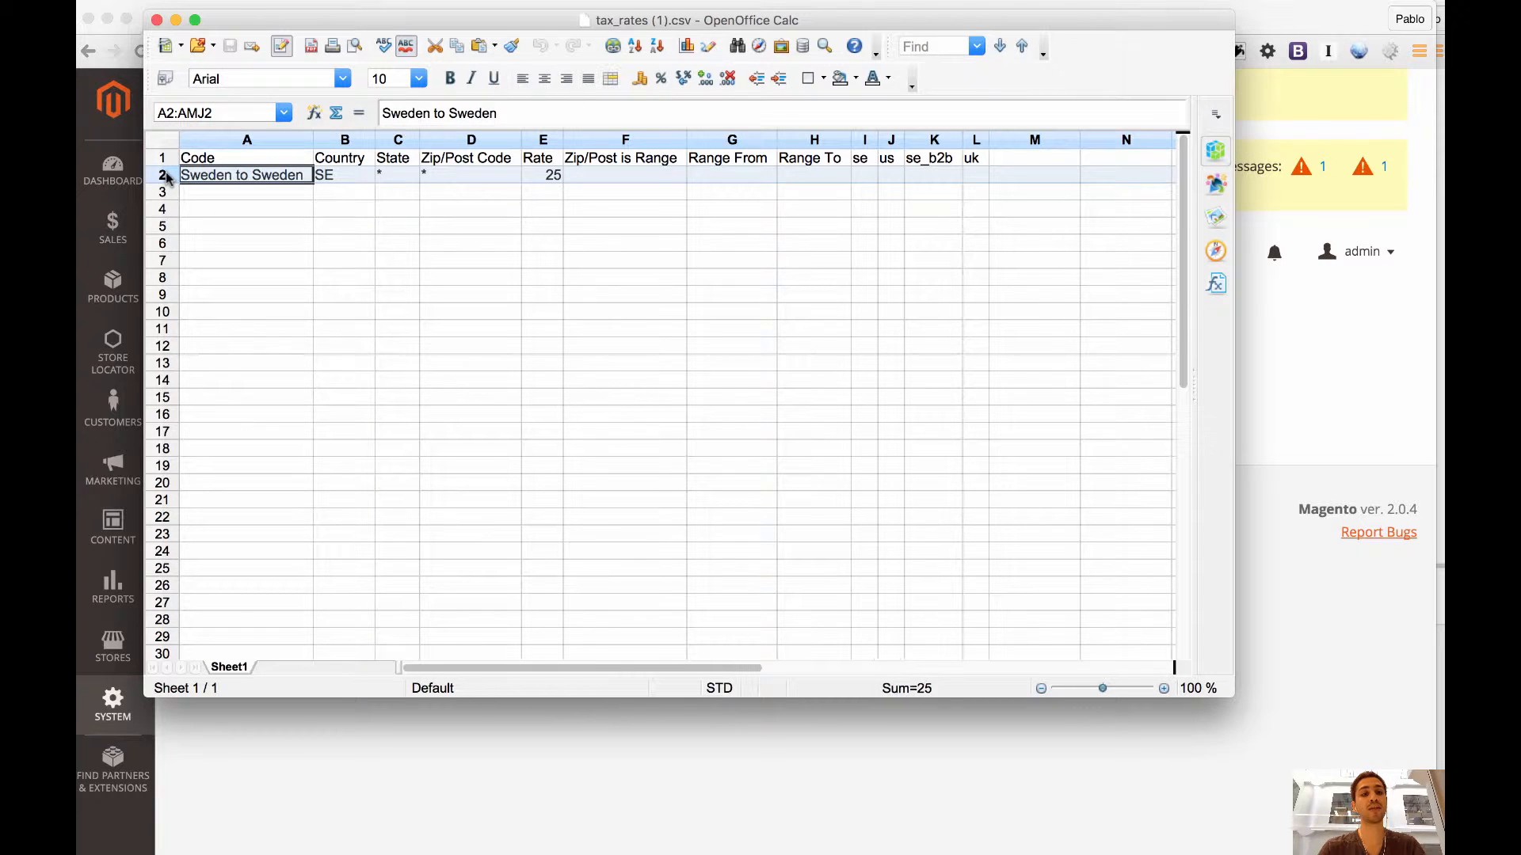
pyautogui.click(191, 181)
pyautogui.click(194, 193)
pyautogui.write('Sweden to Sweden\tSE\t*\t*\t25')
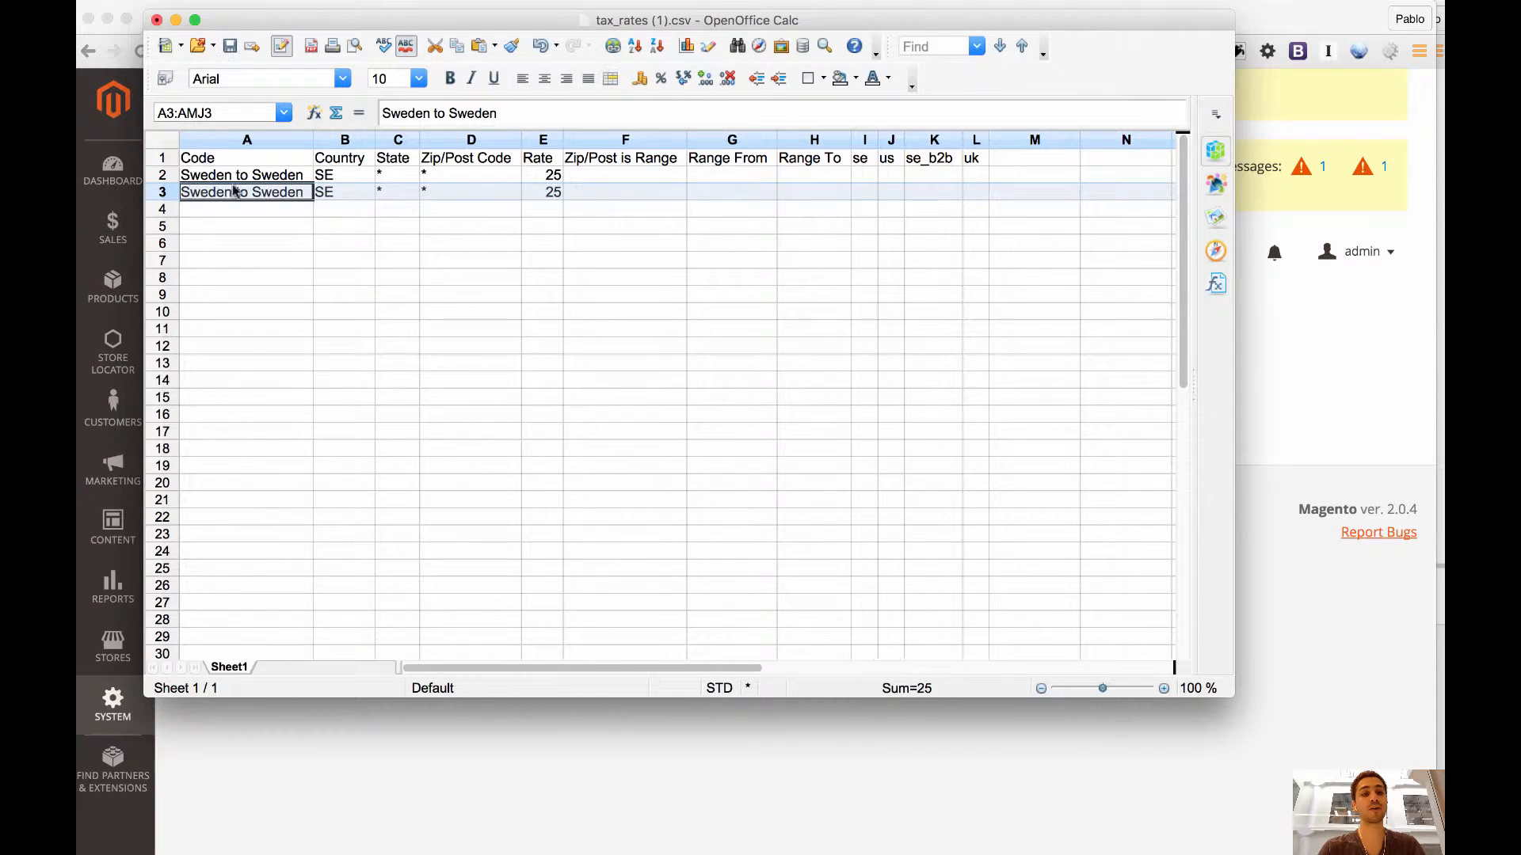
# Change row 3's code to Sweden to Denmark and its country to DK.
pyautogui.click(269, 196)
pyautogui.doubleClick(270, 196)
pyautogui.doubleClick(269, 194)
pyautogui.write('Denmark')
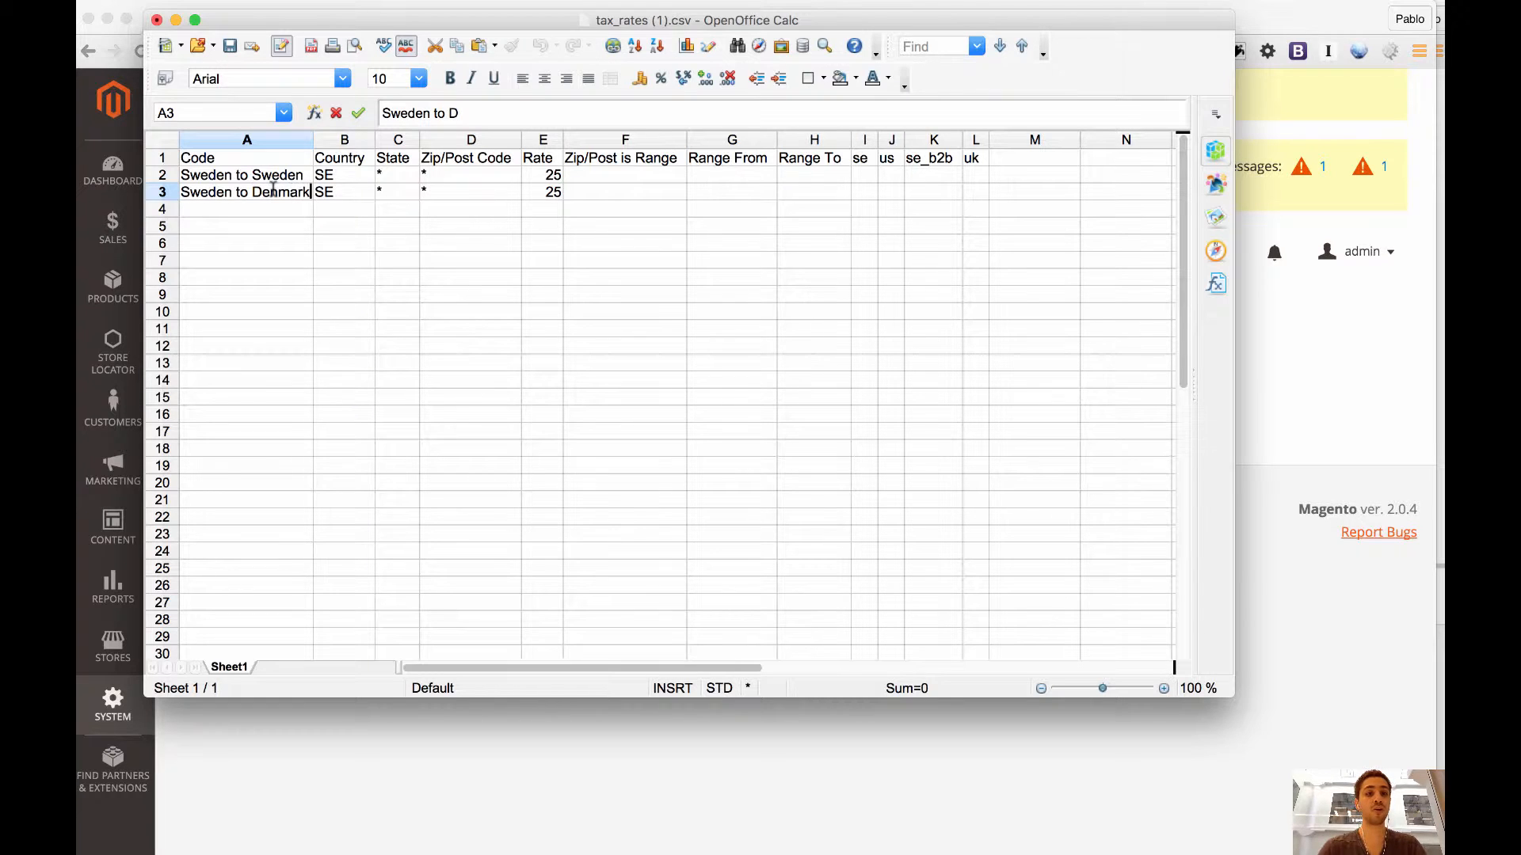
pyautogui.doubleClick(320, 191)
pyautogui.write('DK')
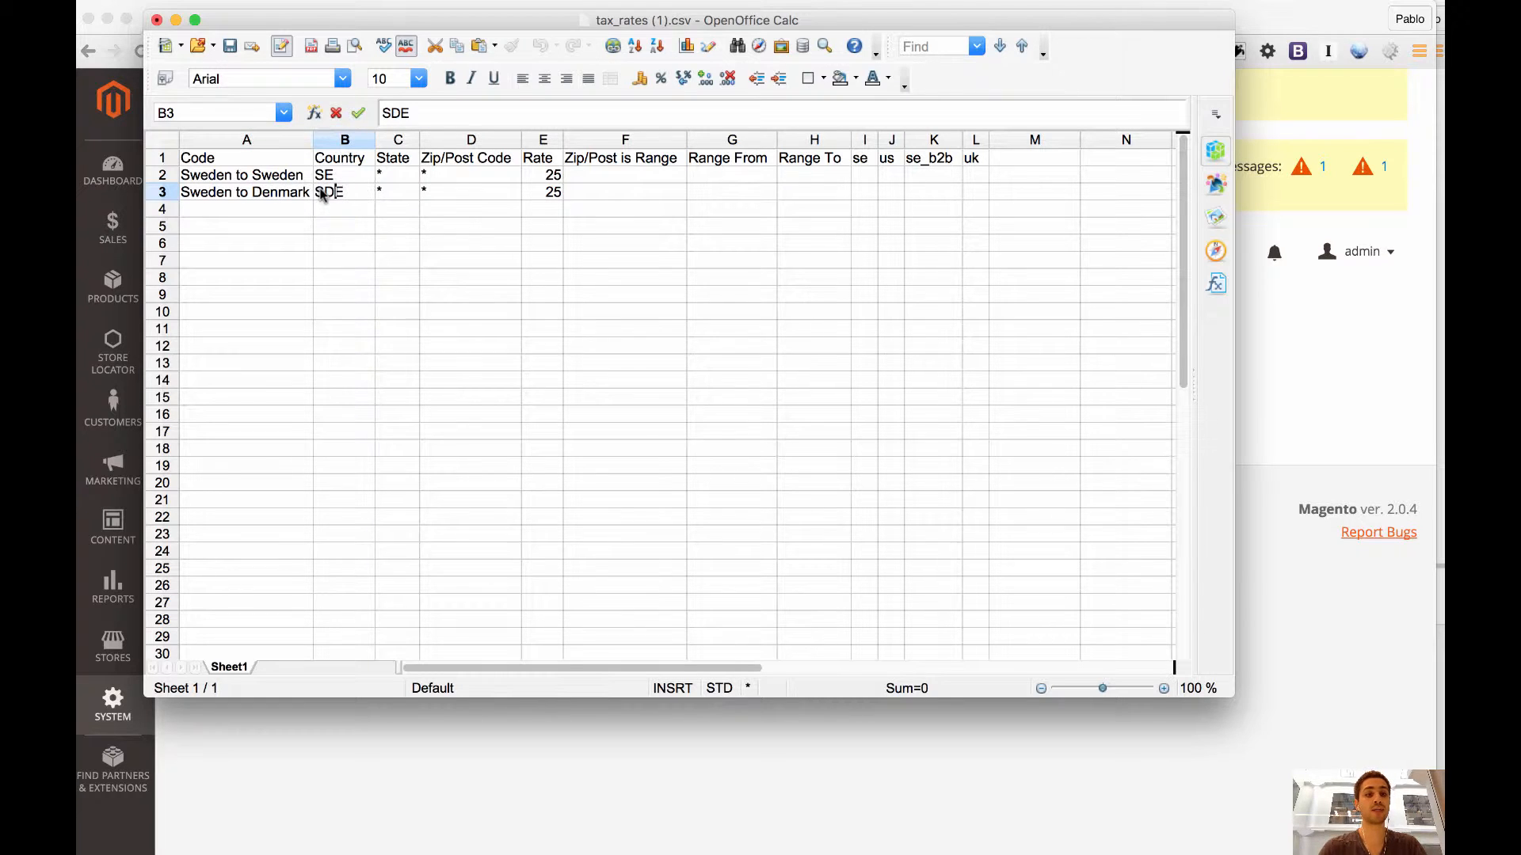
pyautogui.doubleClick(320, 191)
pyautogui.write('DK')
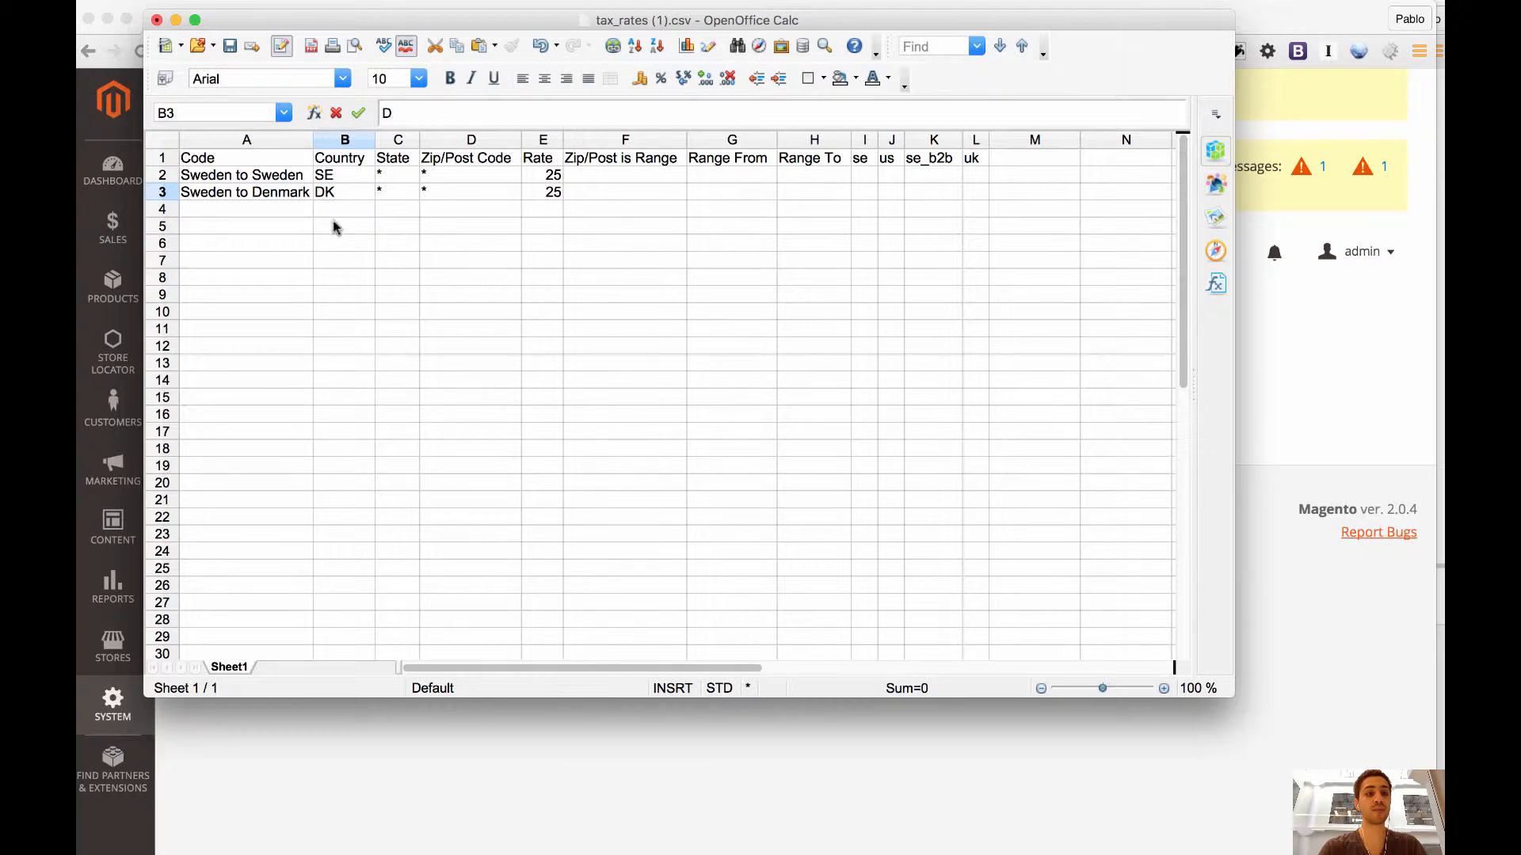
# Copy the Sweden to Denmark row into row 4 and open its code with the word Denmark selected for editing.
pyautogui.click(162, 193)
pyautogui.hotkey('ctrl', 'c')
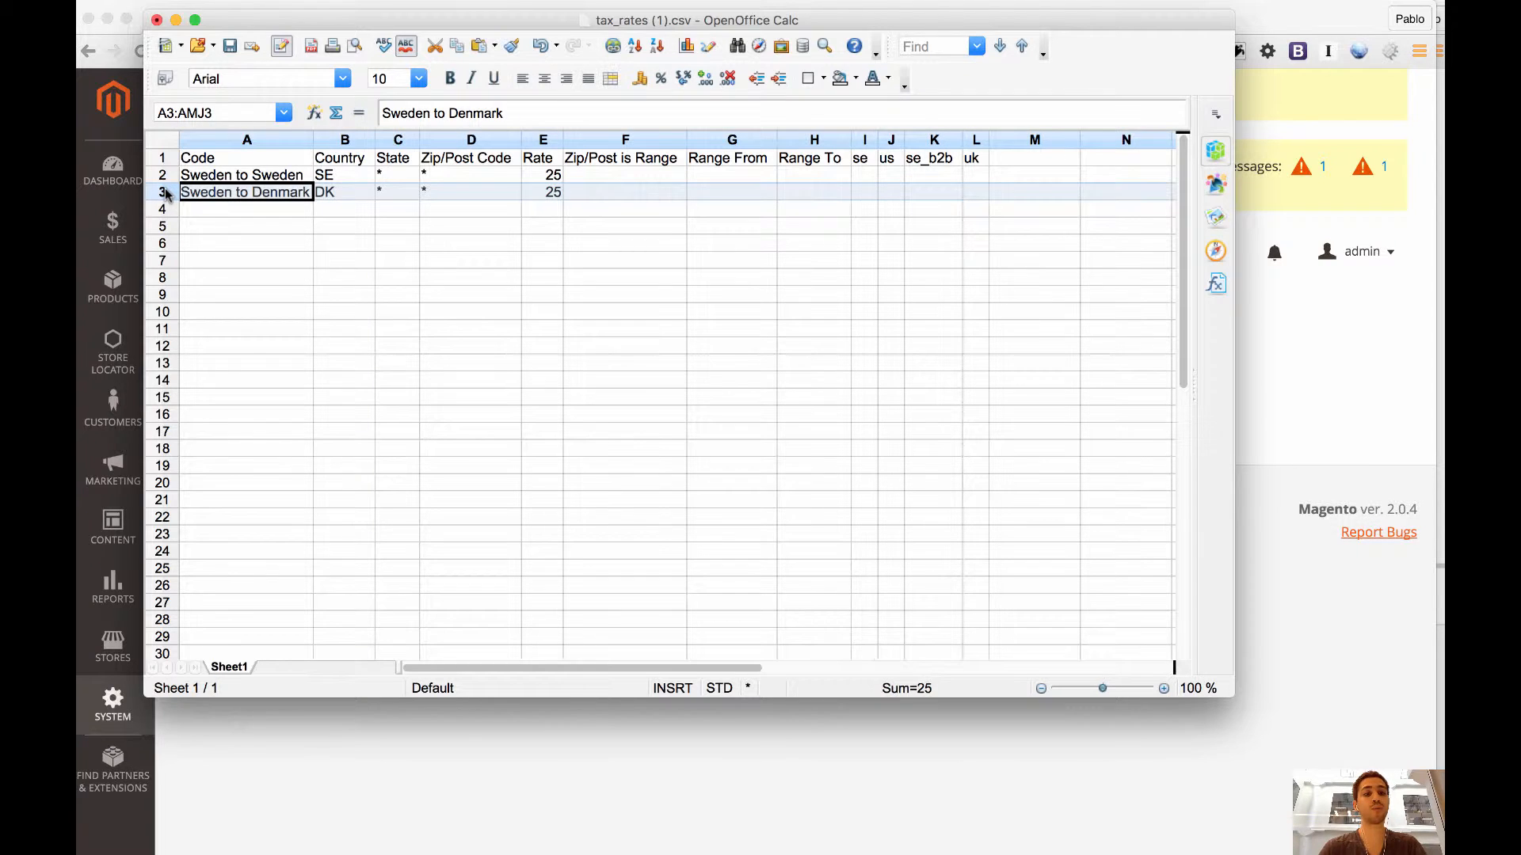
pyautogui.click(162, 209)
pyautogui.hotkey('ctrl', 'v')
pyautogui.click(238, 207)
pyautogui.doubleClick(277, 208)
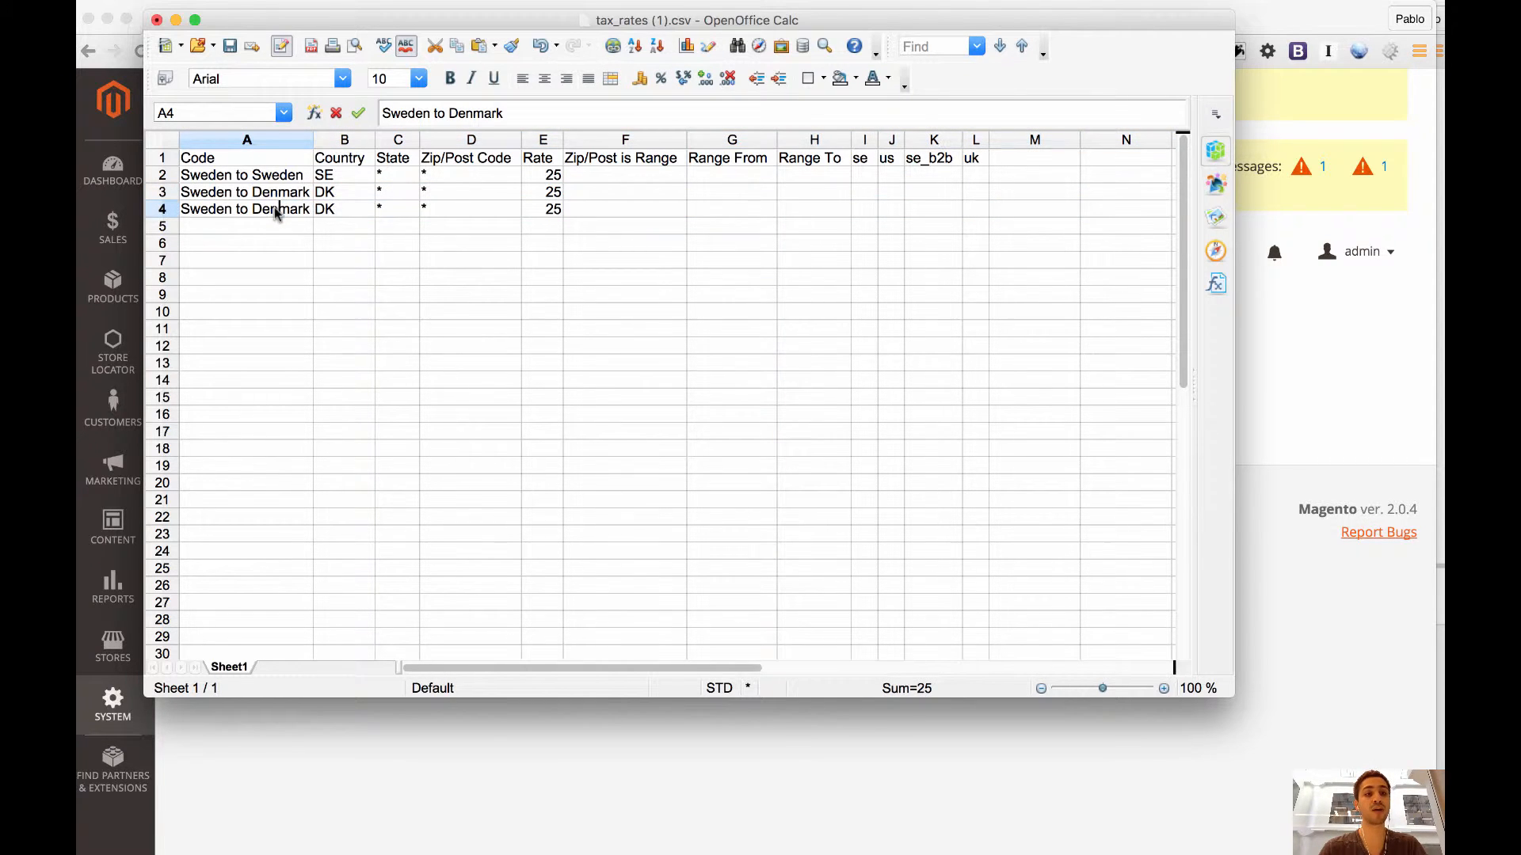
pyautogui.doubleClick(277, 208)
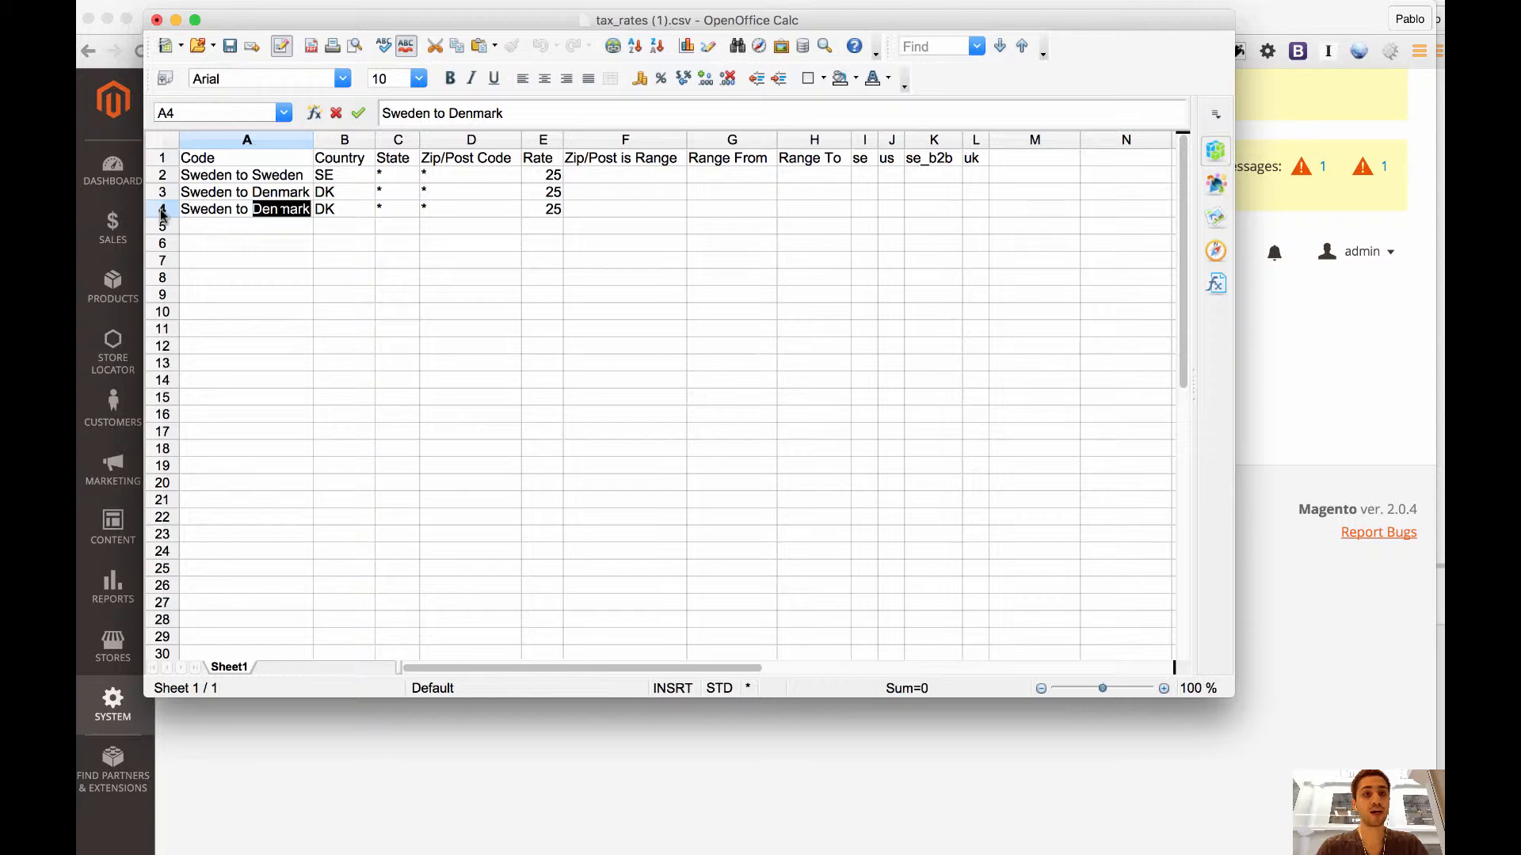
# Switch to the browser and review the List of Countries - European Union (EU) 2013 page with its Alpha-2 codes.
pyautogui.press('super+Tab')
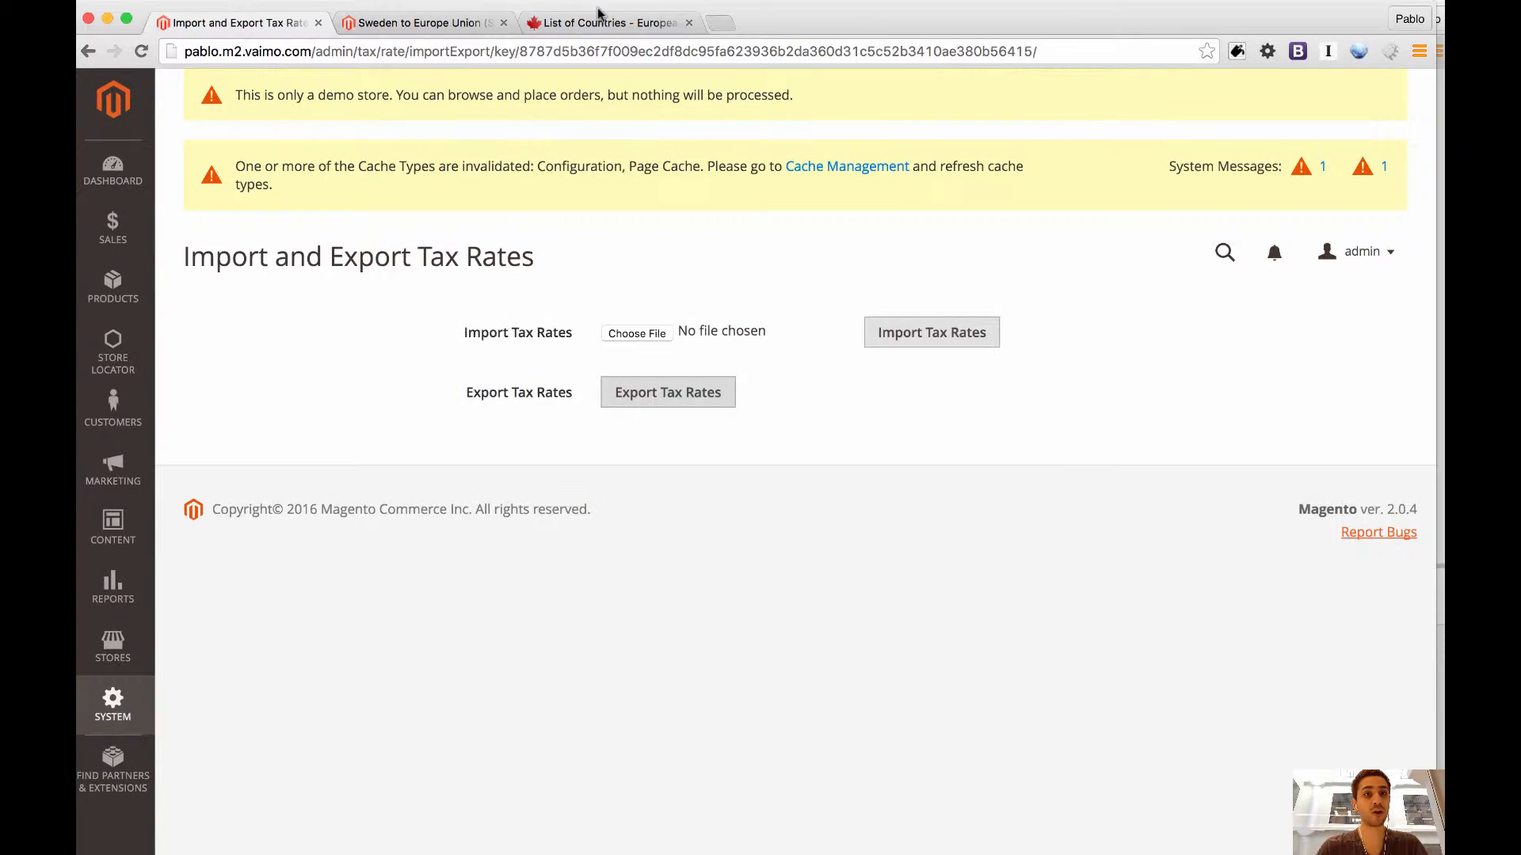
pyautogui.click(598, 20)
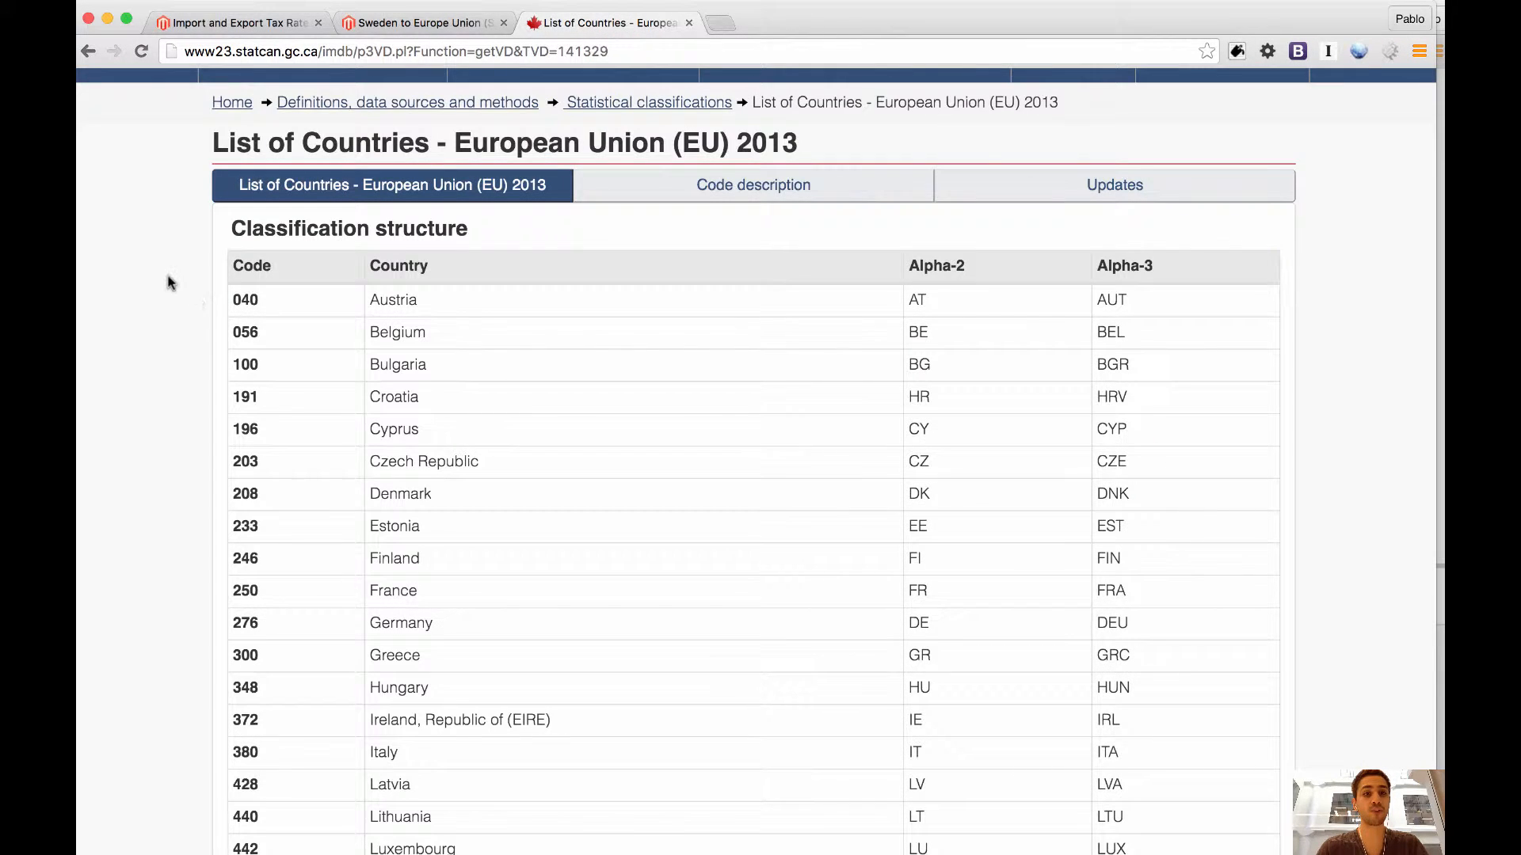
pyautogui.doubleClick(763, 144)
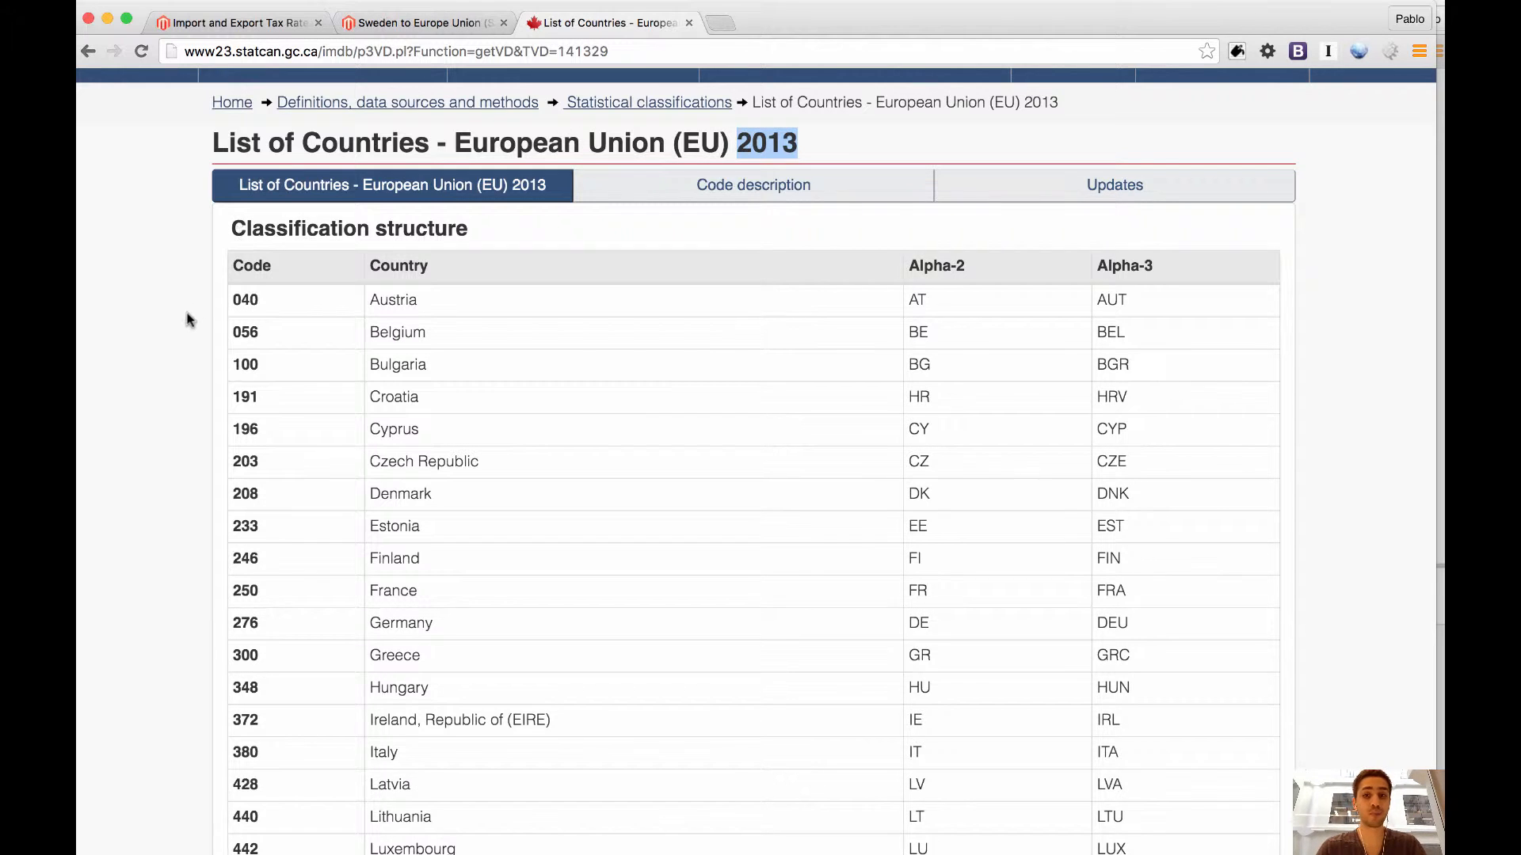
pyautogui.scroll(-1, 189, 320)
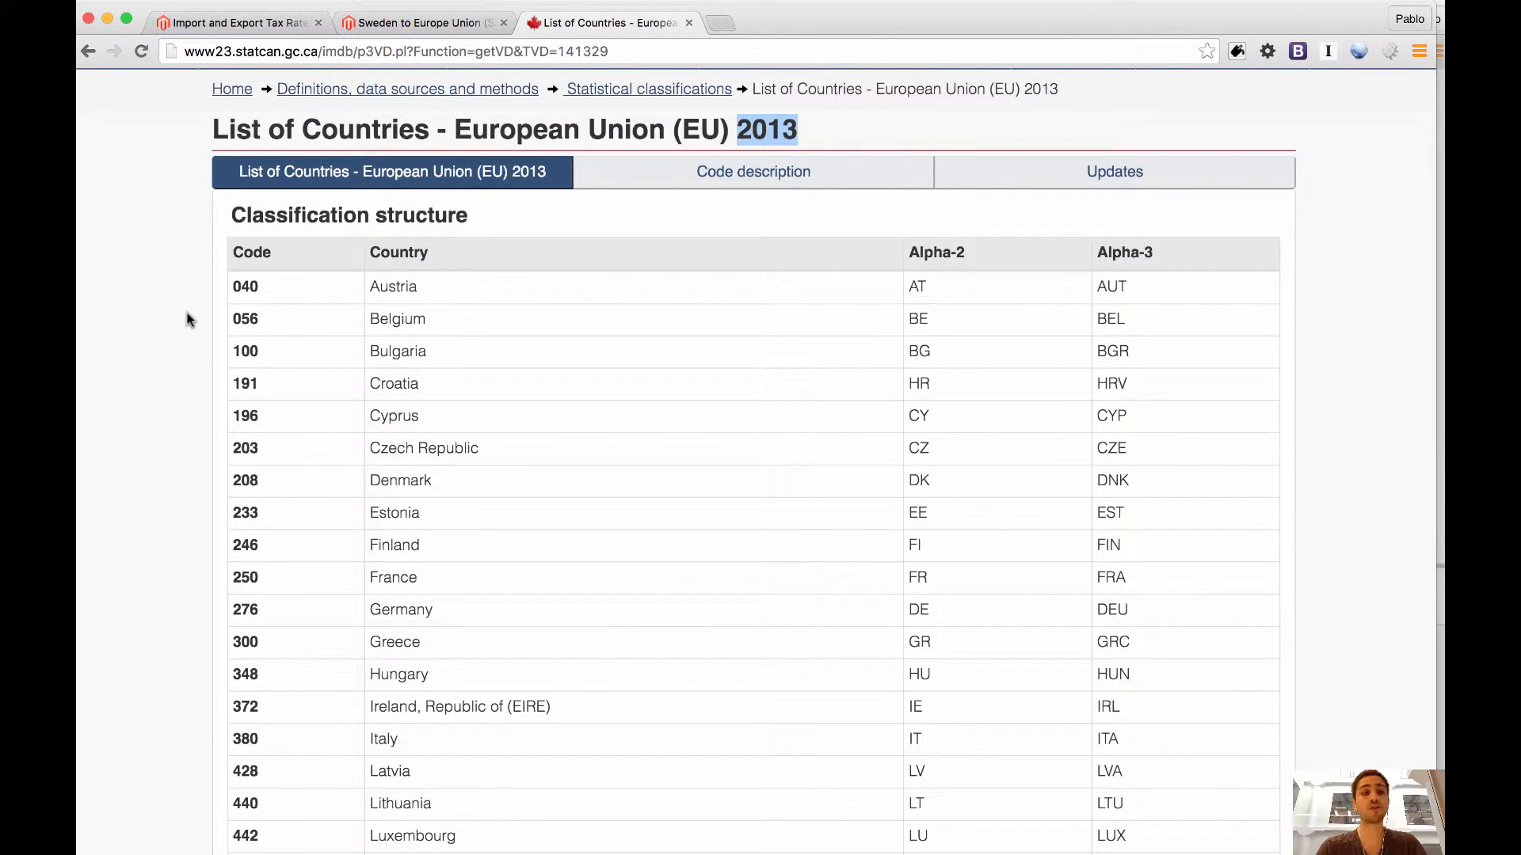
pyautogui.scroll(-5, 189, 319)
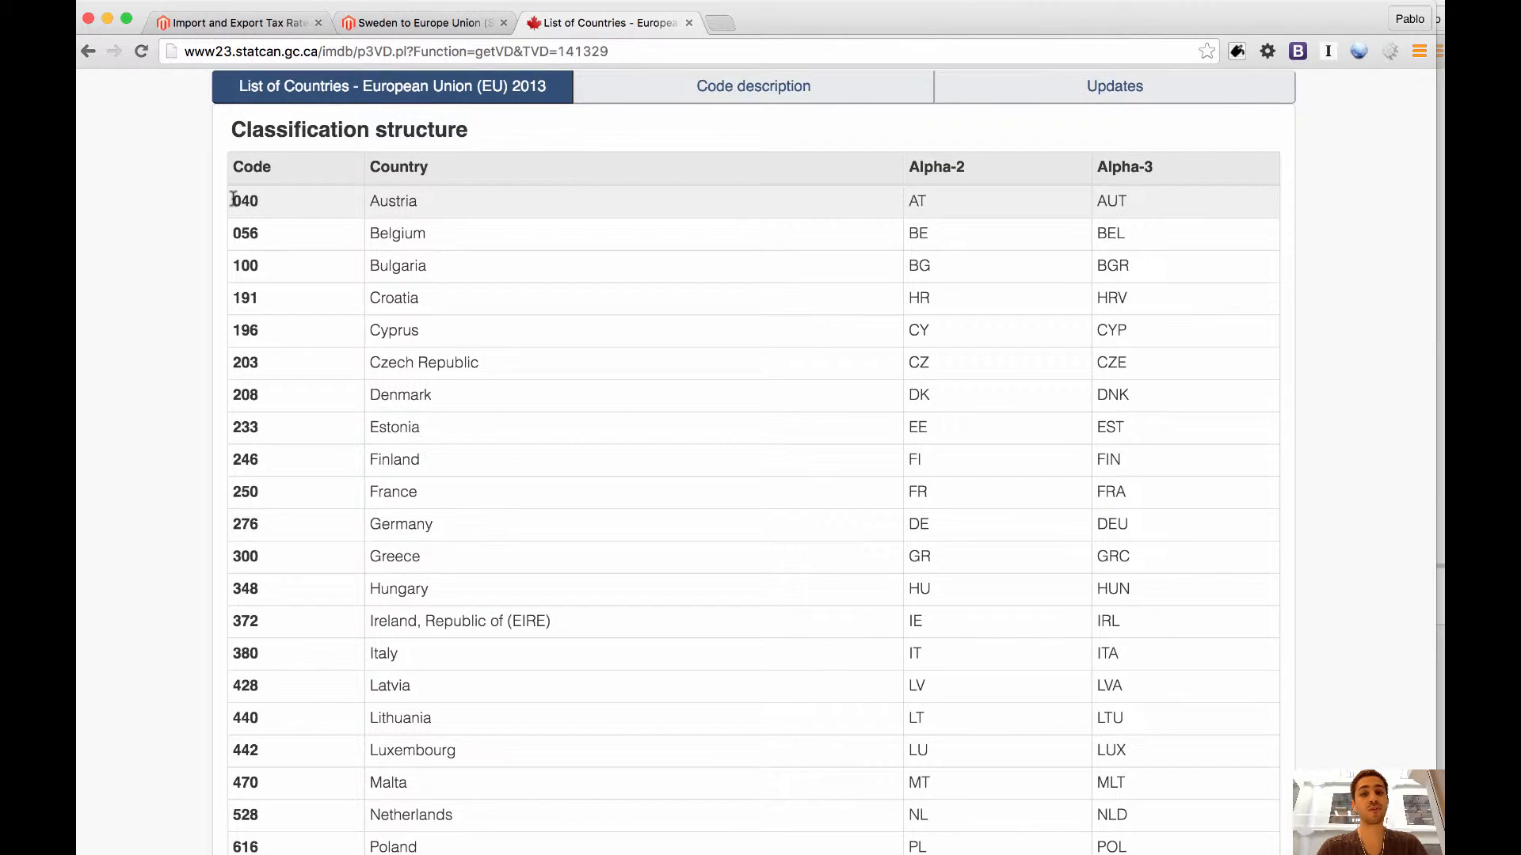
# Switch to OpenOffice Calc, compare tax_rates.csv with tax_rates (1).csv, and examine its rate rows and headers from Code to Range To.
pyautogui.press('super+Tab')
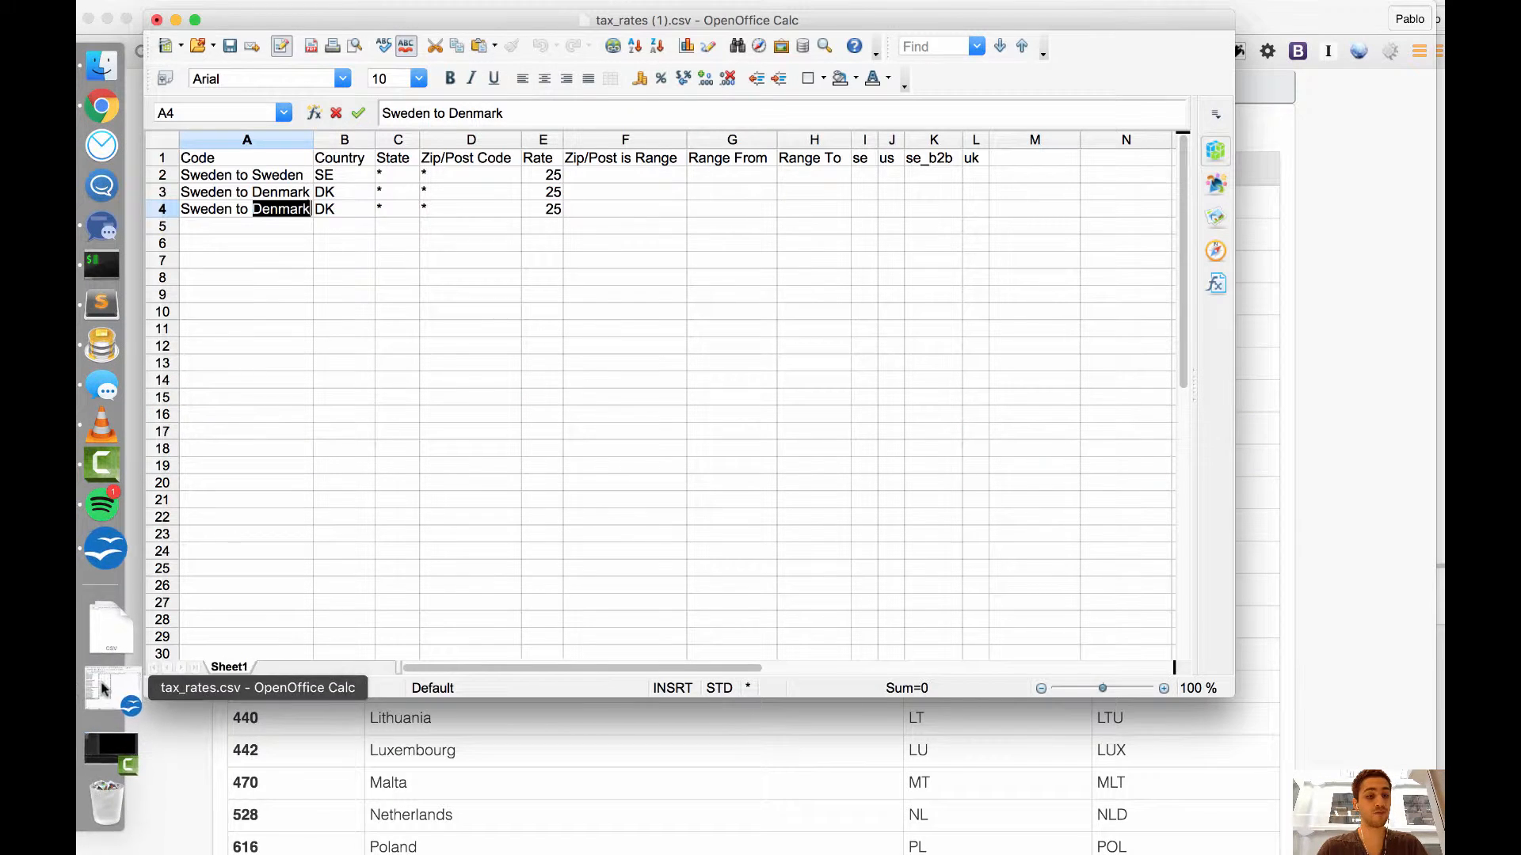
pyautogui.click(102, 688)
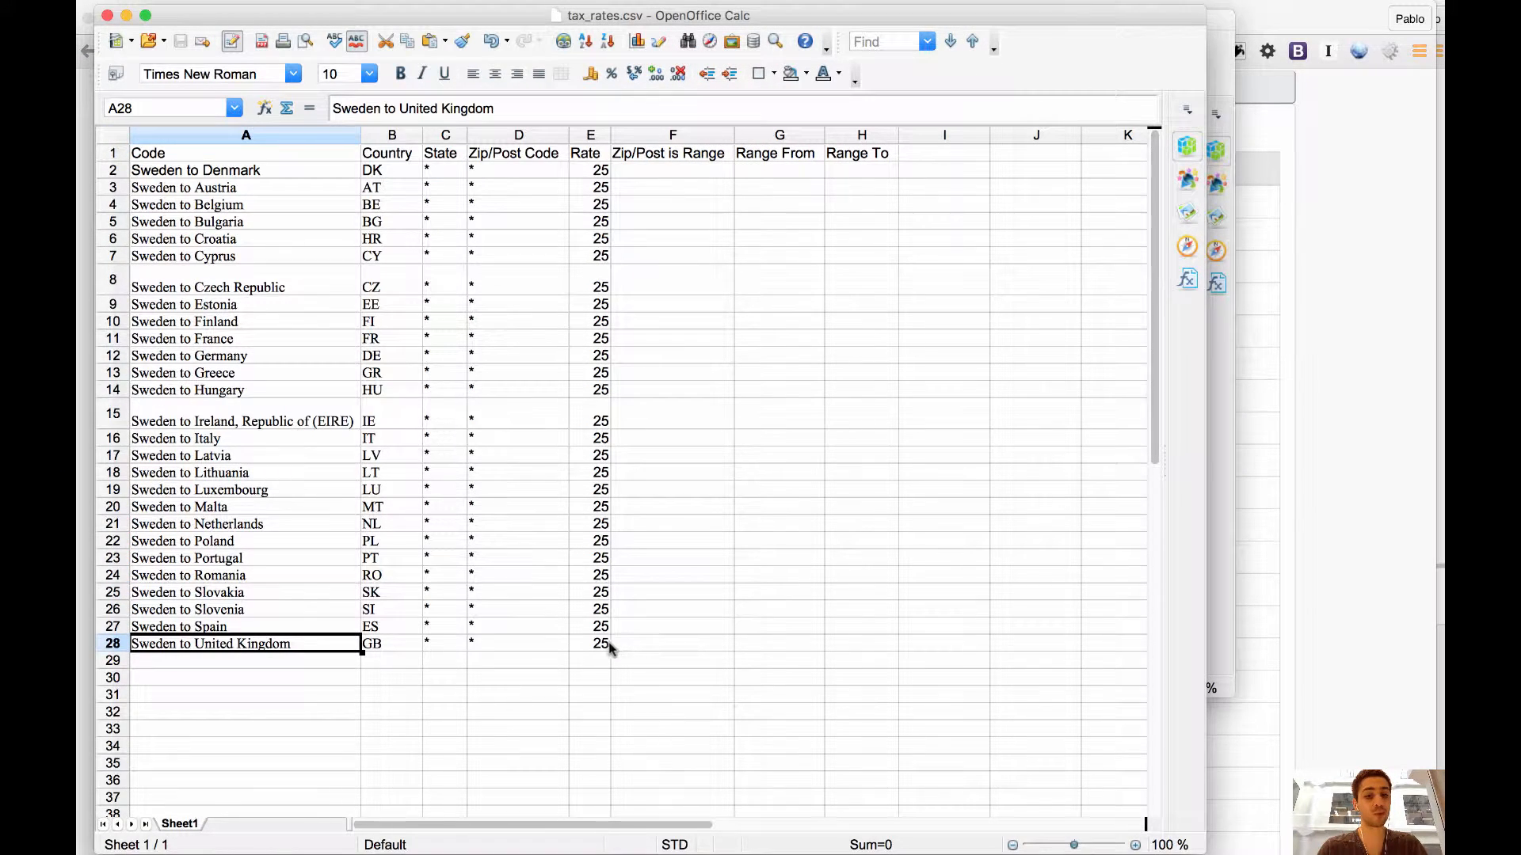
pyautogui.click(213, 172)
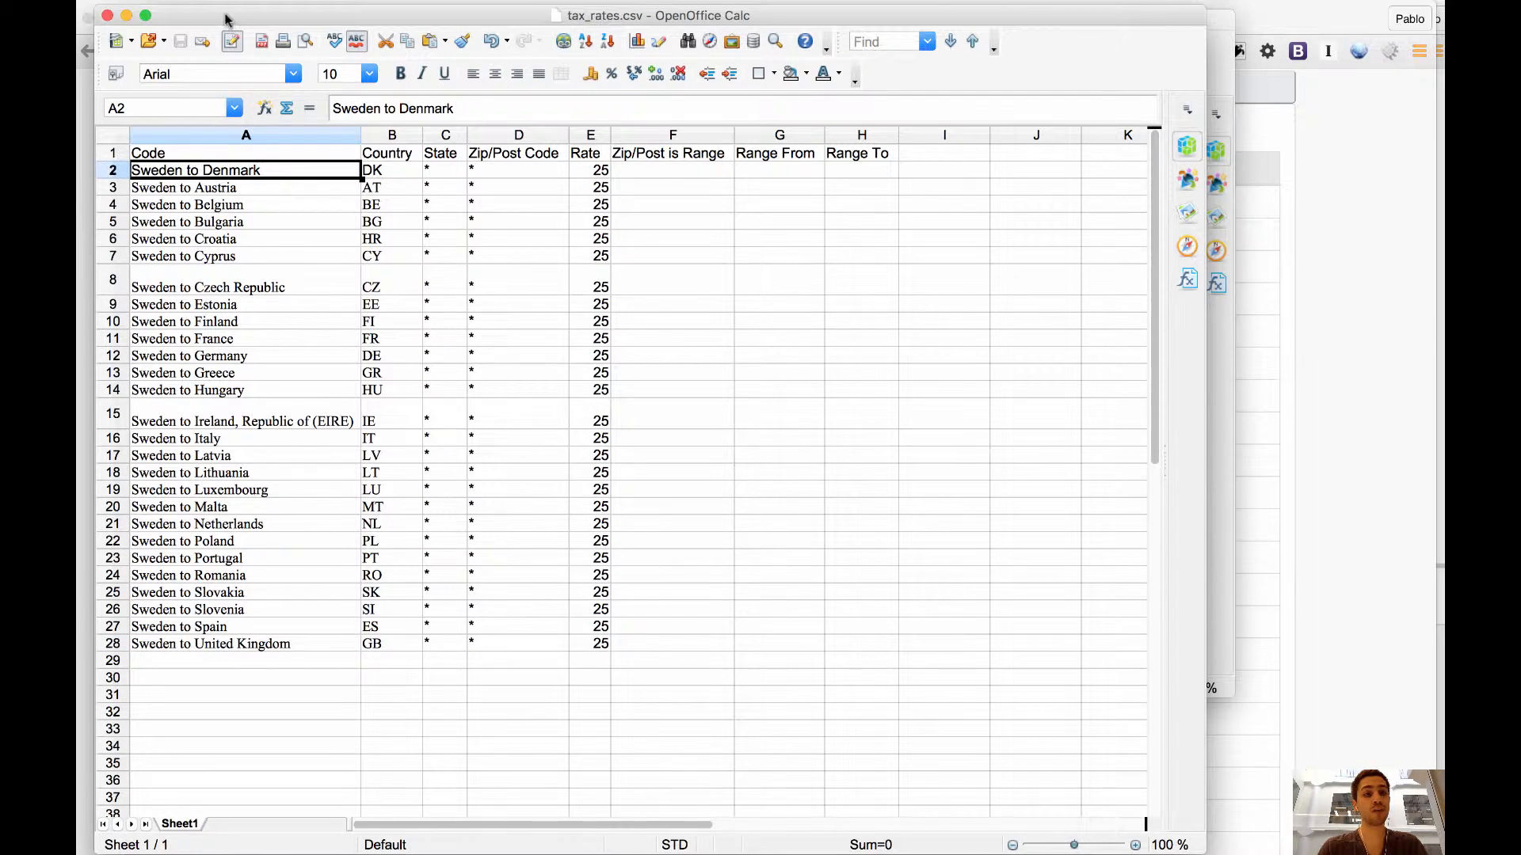
pyautogui.moveTo(226, 19); pyautogui.dragTo(479, 145)
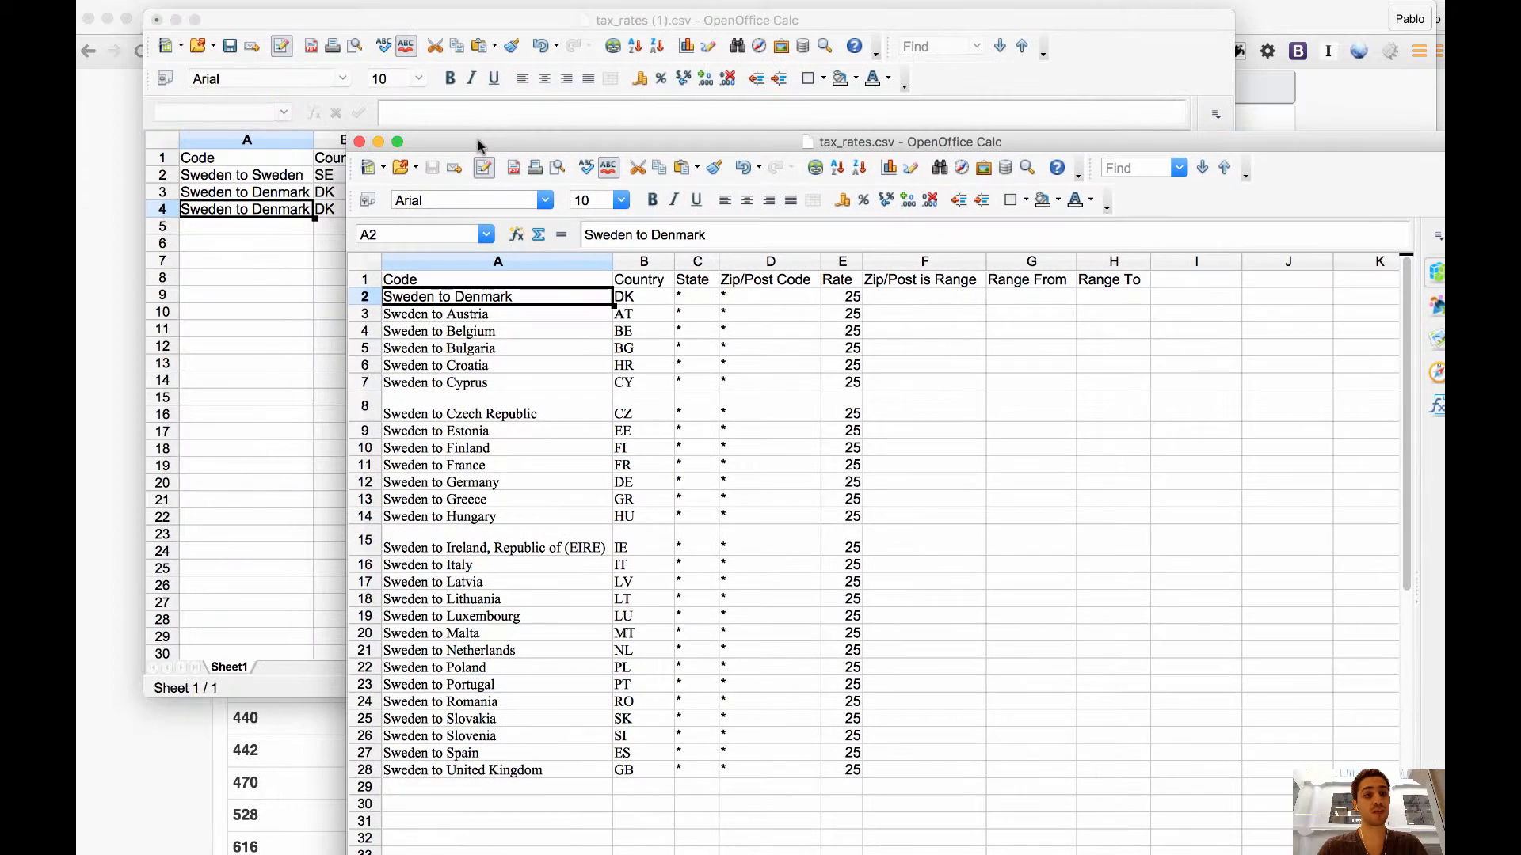
pyautogui.click(259, 181)
pyautogui.click(260, 180)
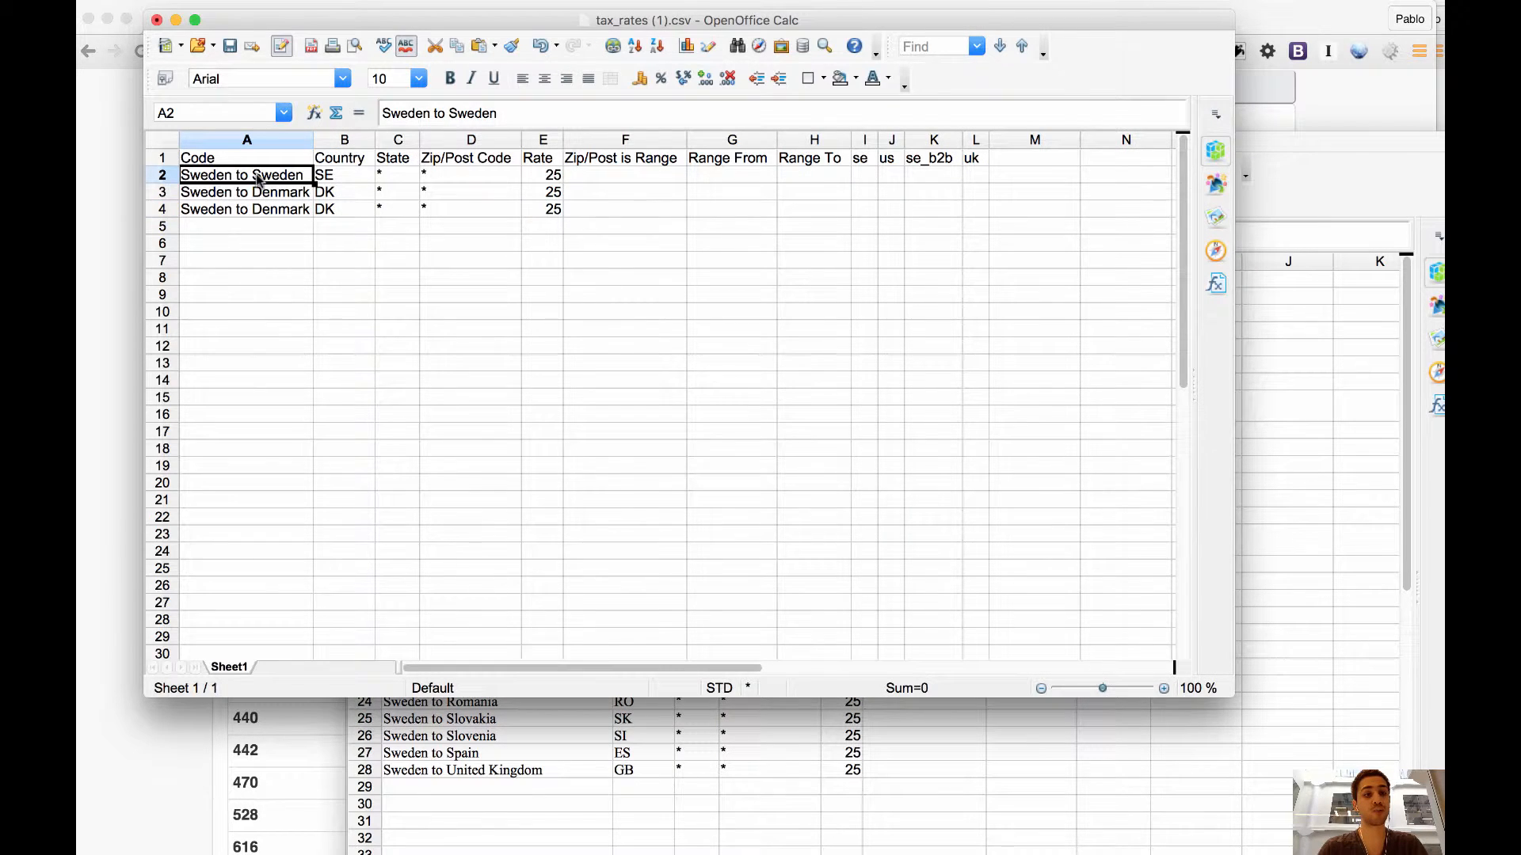
pyautogui.click(1323, 401)
pyautogui.moveTo(934, 151); pyautogui.dragTo(691, 7)
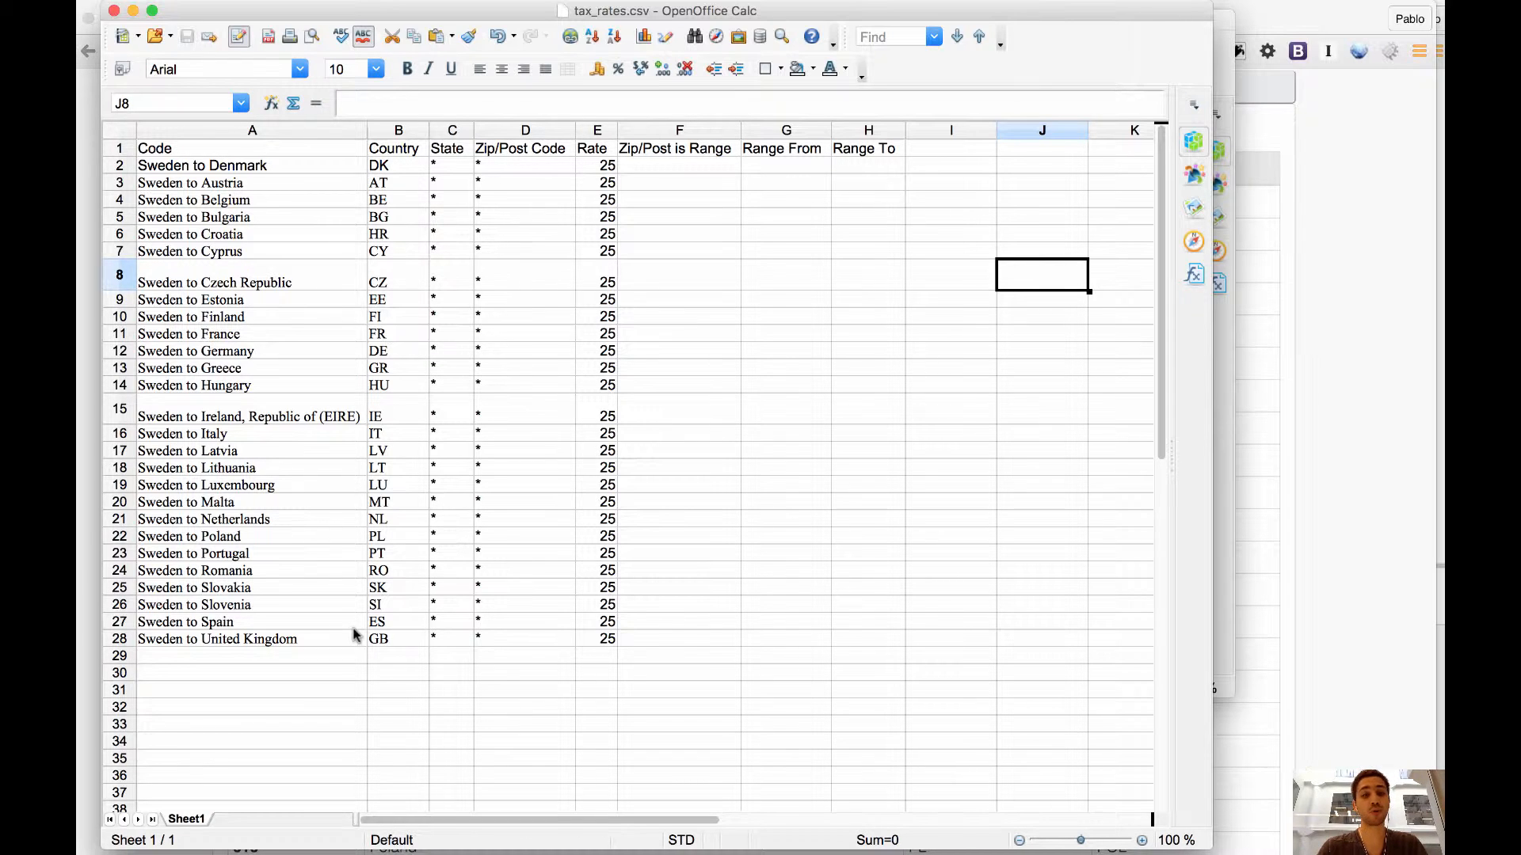
pyautogui.click(161, 147)
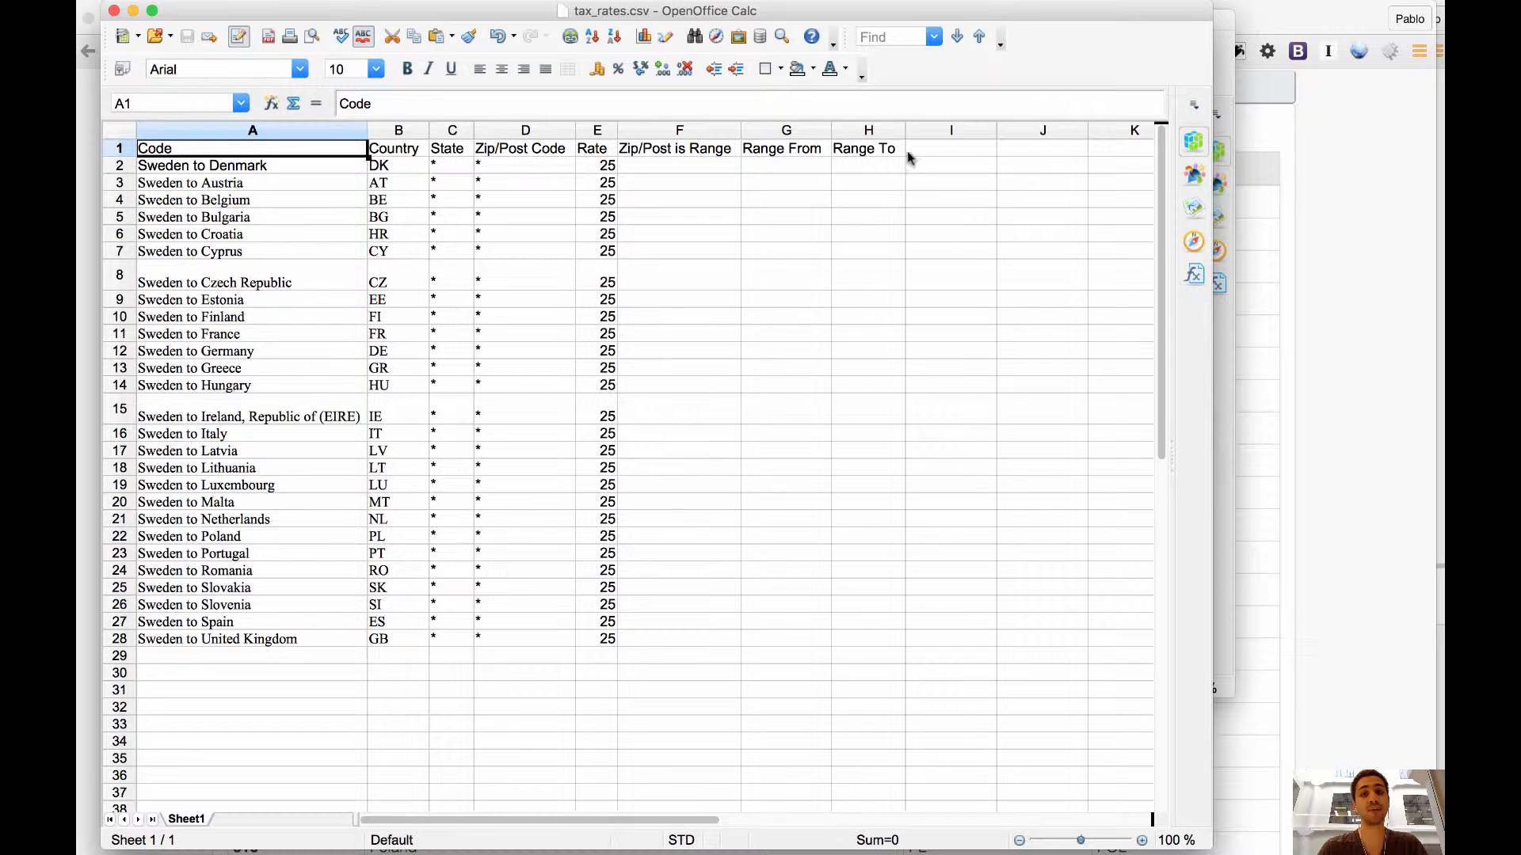
pyautogui.click(893, 152)
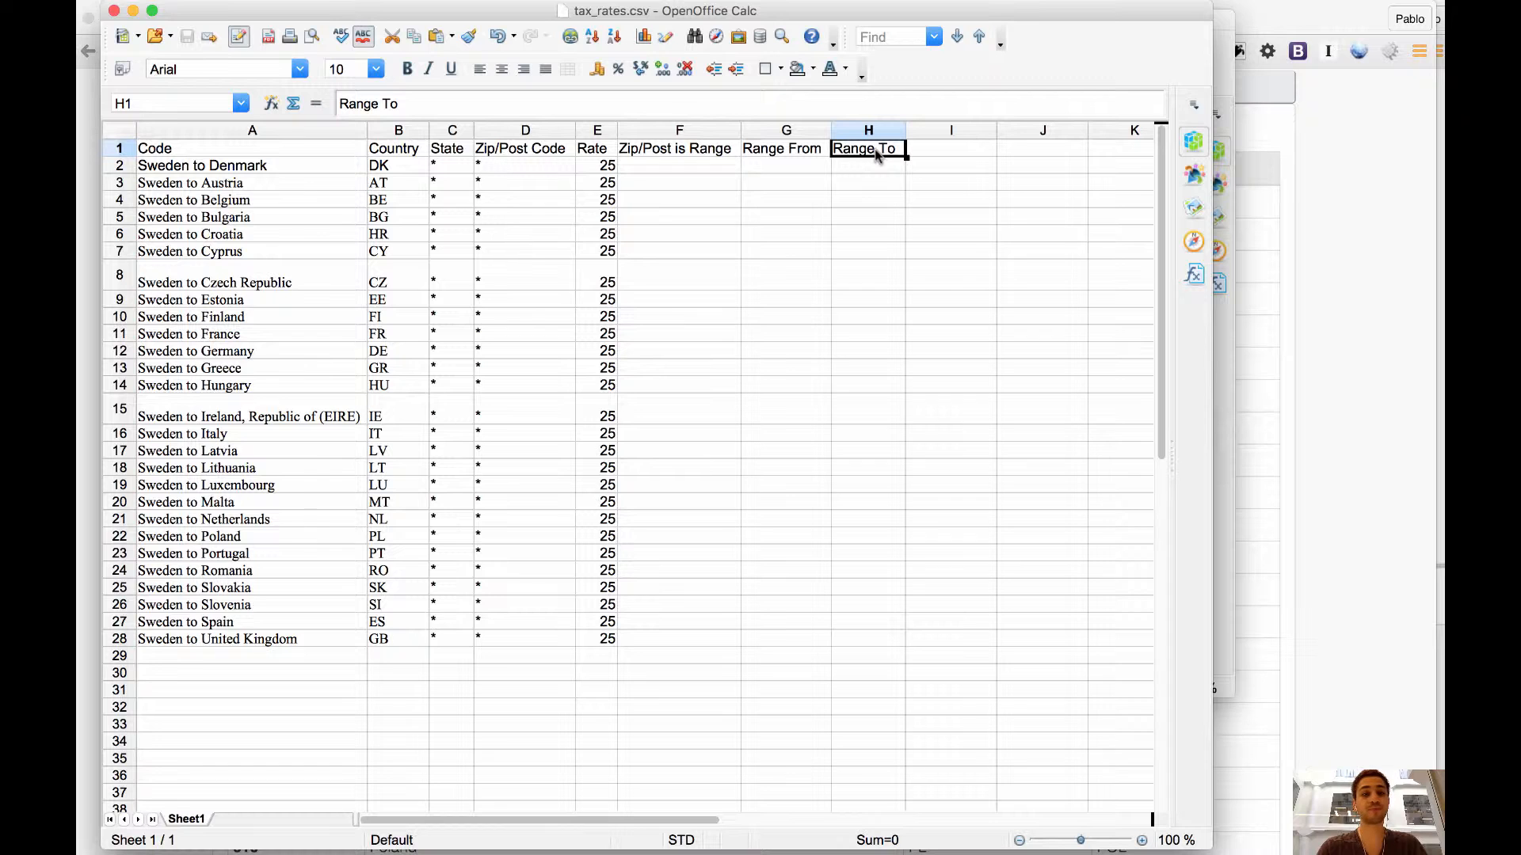
# Delete the store view columns se, us, se_b2b and uk from tax_rates (1).csv.
pyautogui.moveTo(737, 13); pyautogui.dragTo(896, 260)
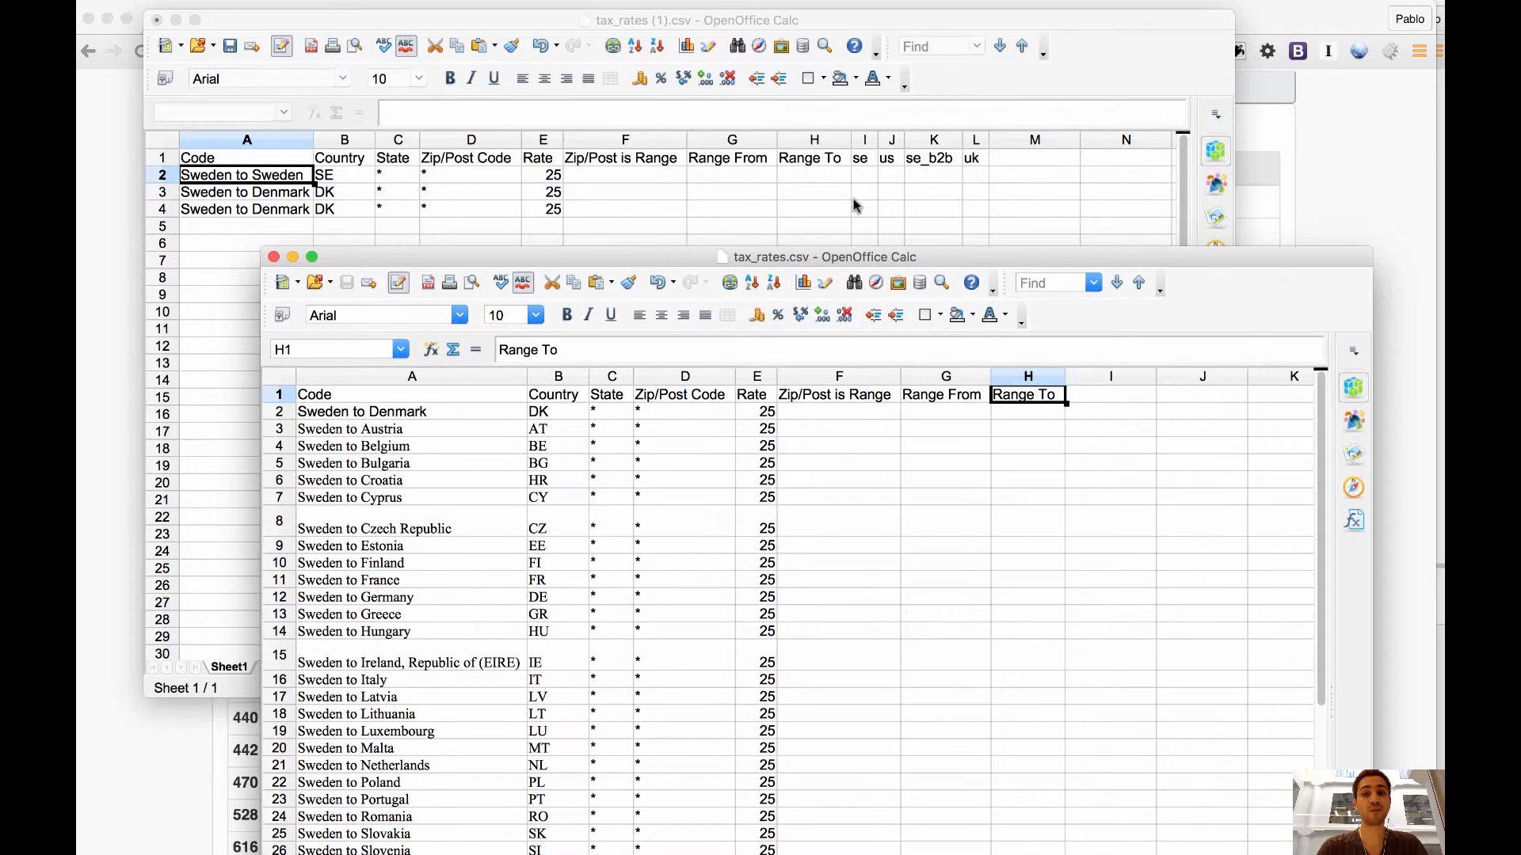
pyautogui.click(855, 205)
pyautogui.click(864, 141)
pyautogui.keyDown('shift'); pyautogui.click(974, 142); pyautogui.keyUp('shift')
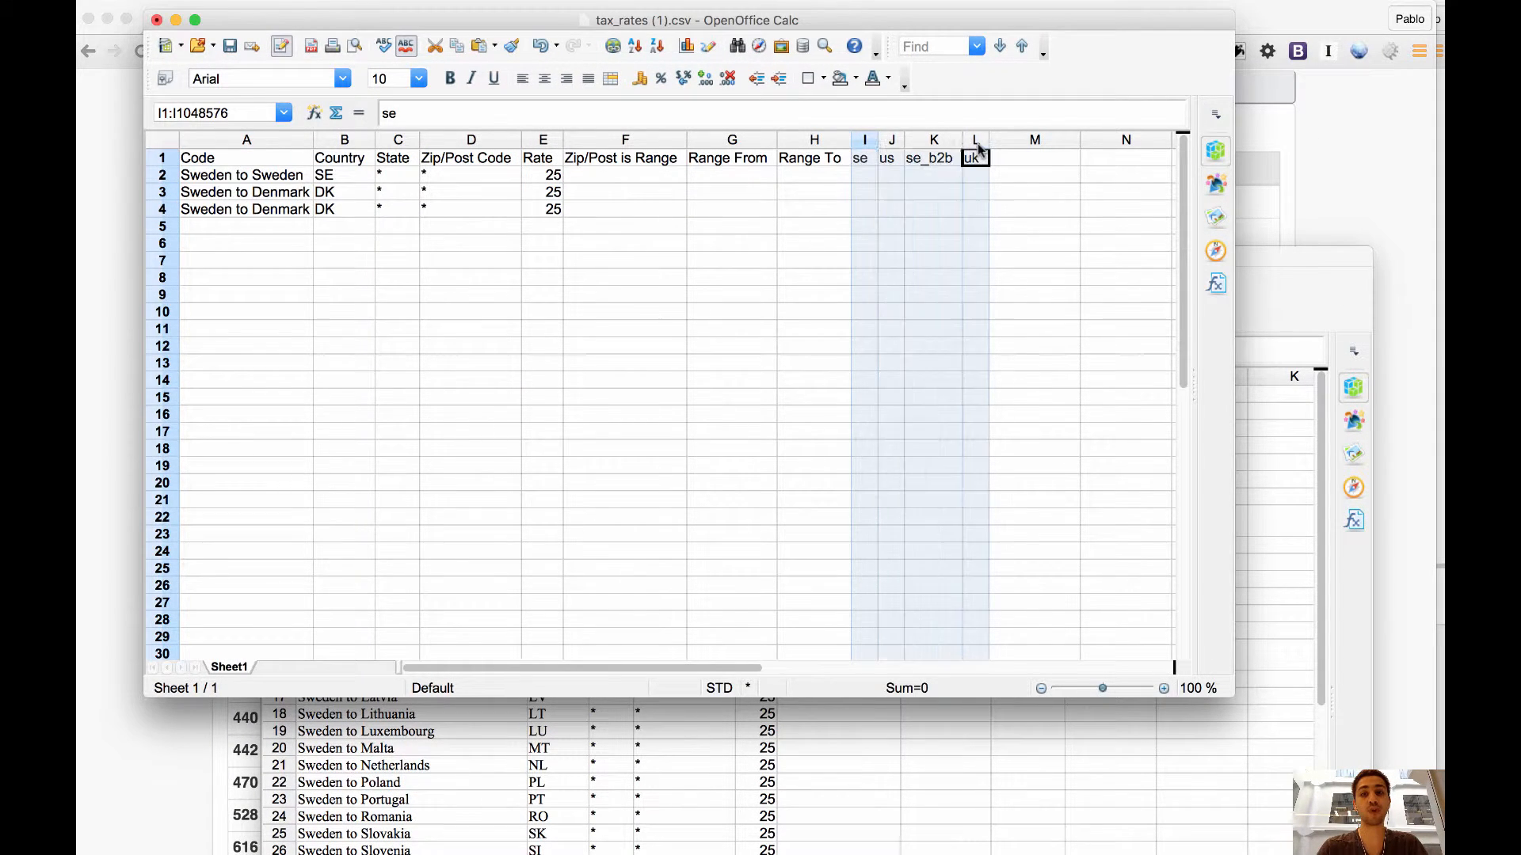
pyautogui.rightClick(943, 145)
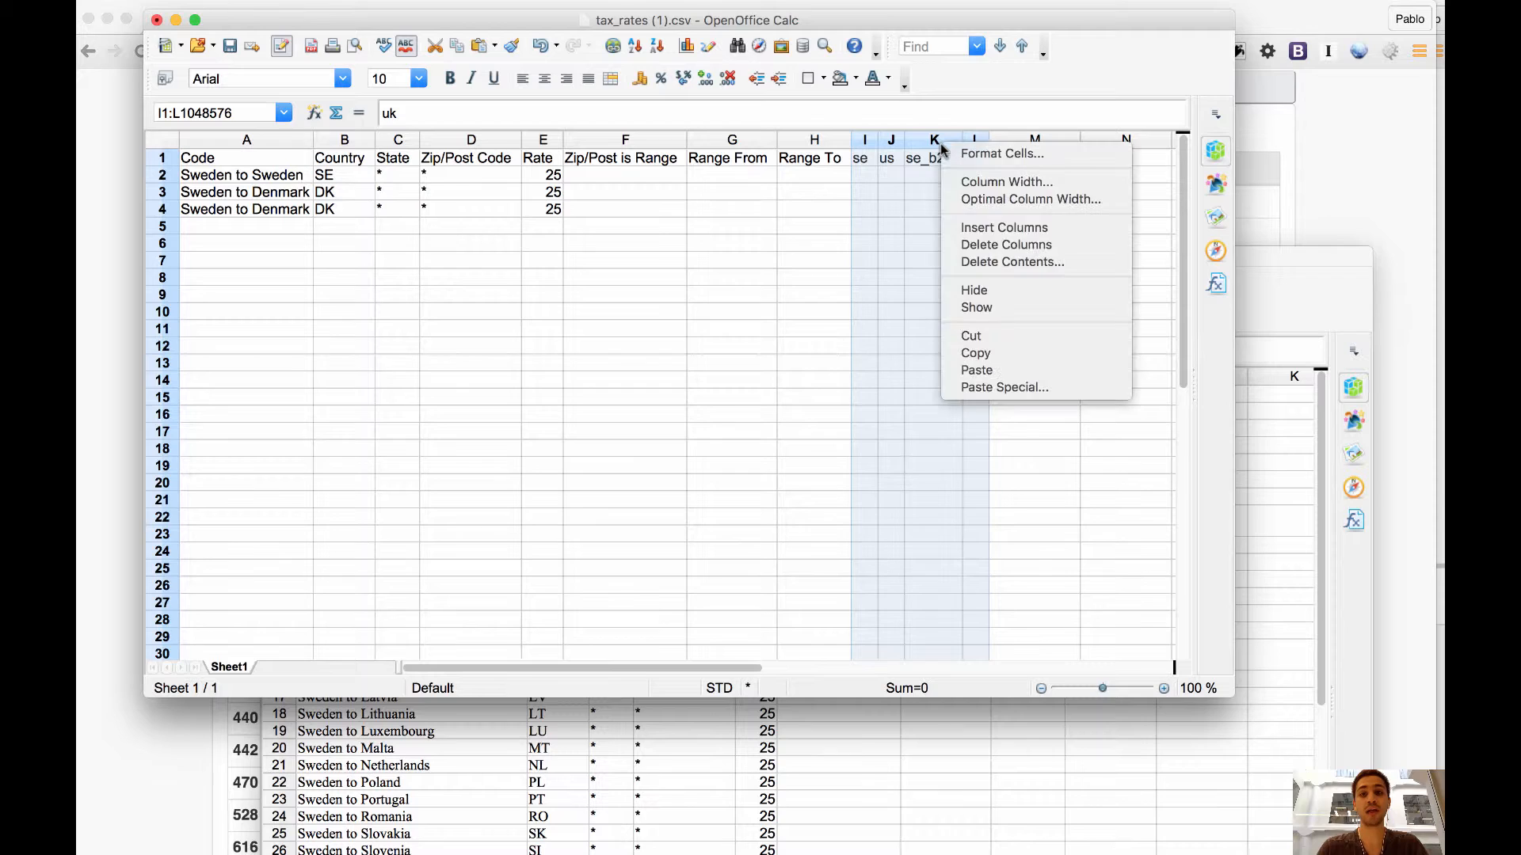
pyautogui.click(991, 244)
# Switch to the browser's Import and Export Tax Rates page and close the other two tabs.
pyautogui.click(1273, 273)
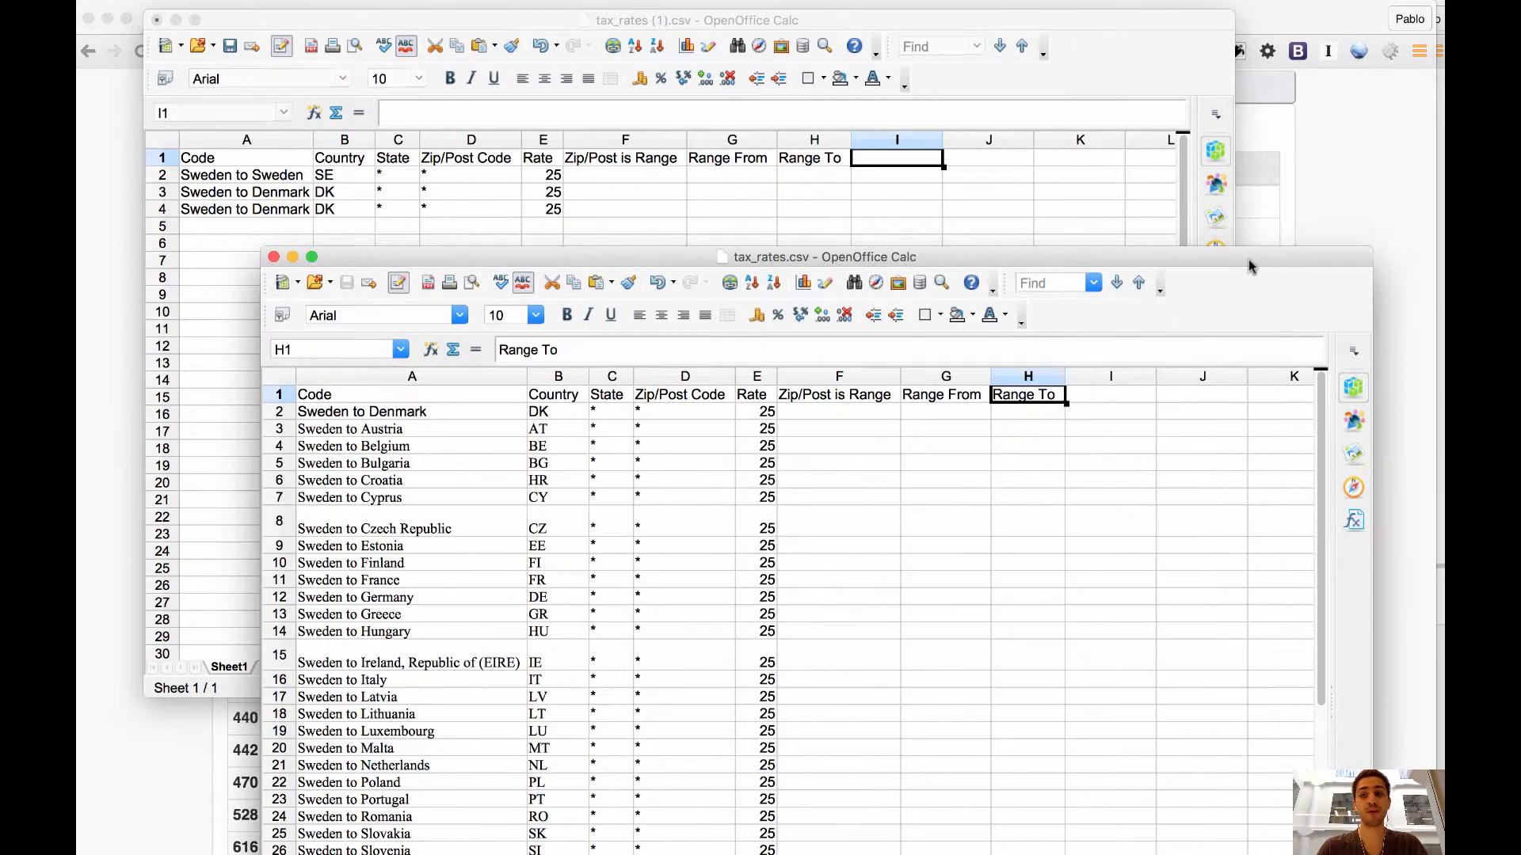
pyautogui.moveTo(1249, 258); pyautogui.dragTo(1138, 69)
pyautogui.press('super+Tab')
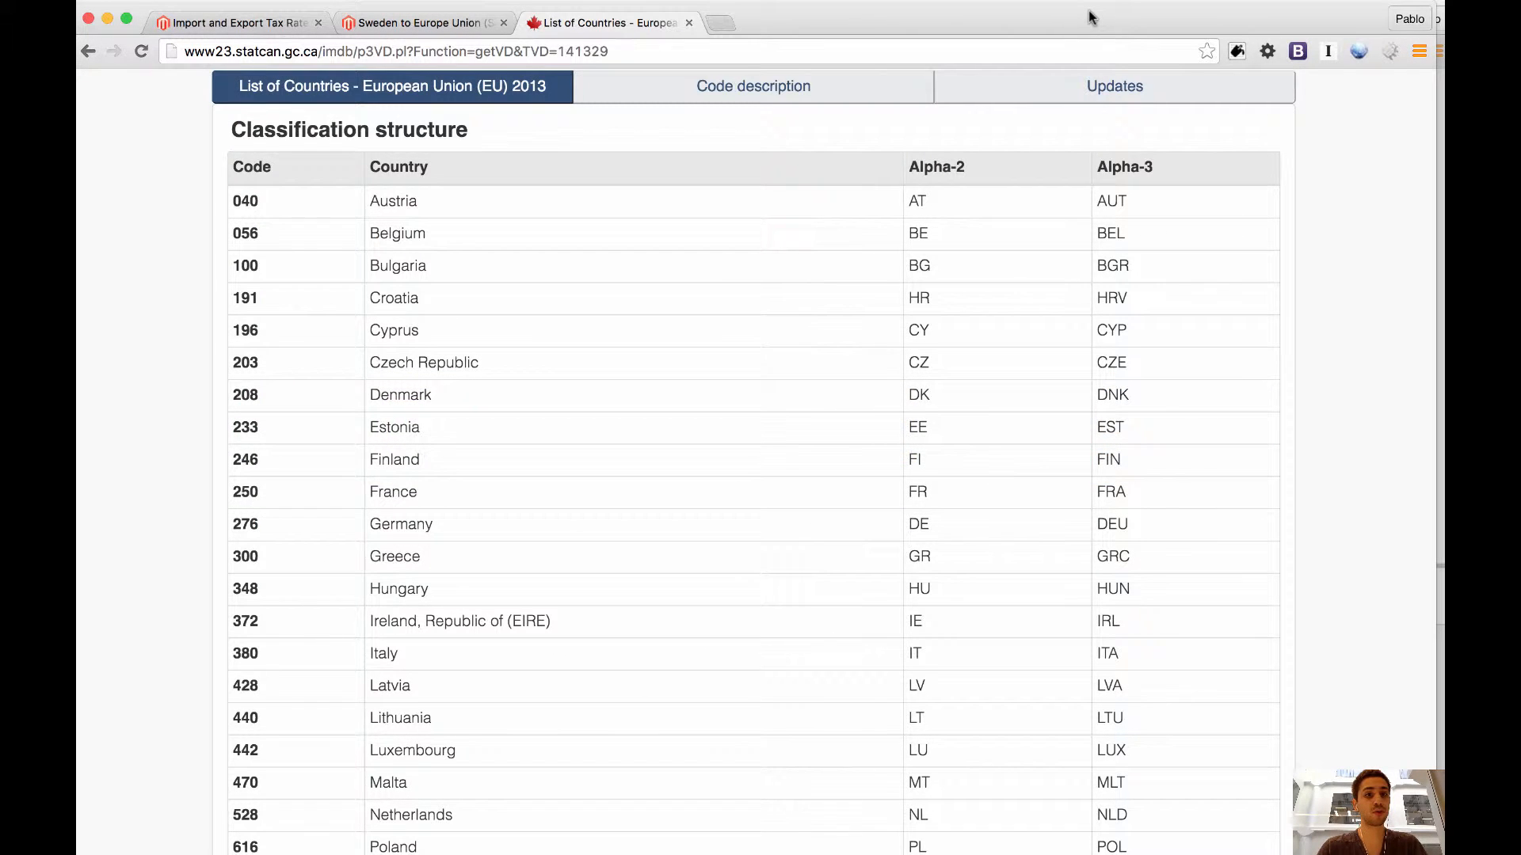
pyautogui.press('super+1')
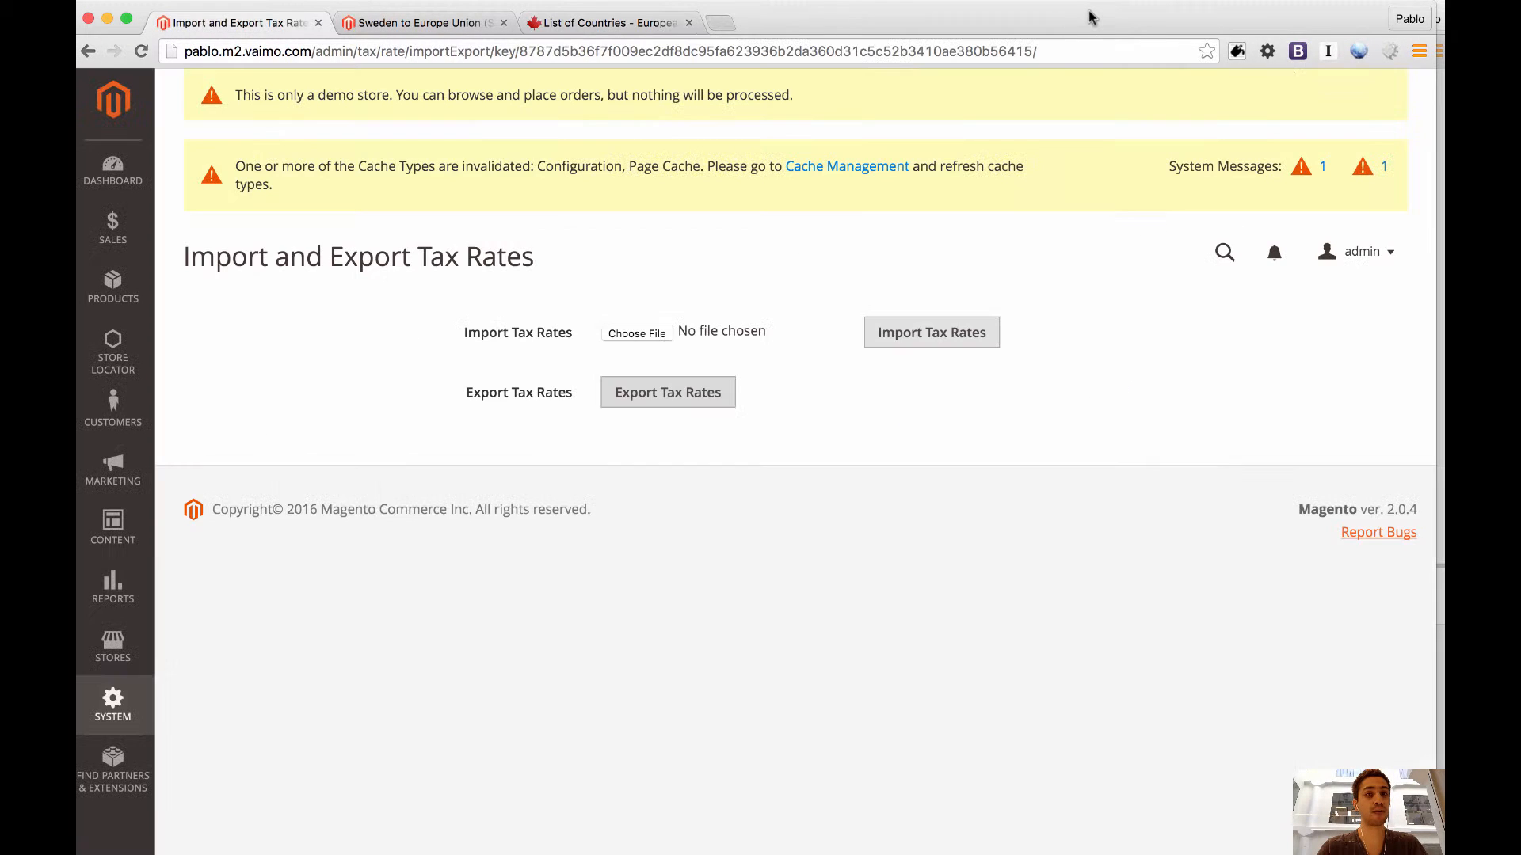
pyautogui.click(506, 22)
pyautogui.click(504, 23)
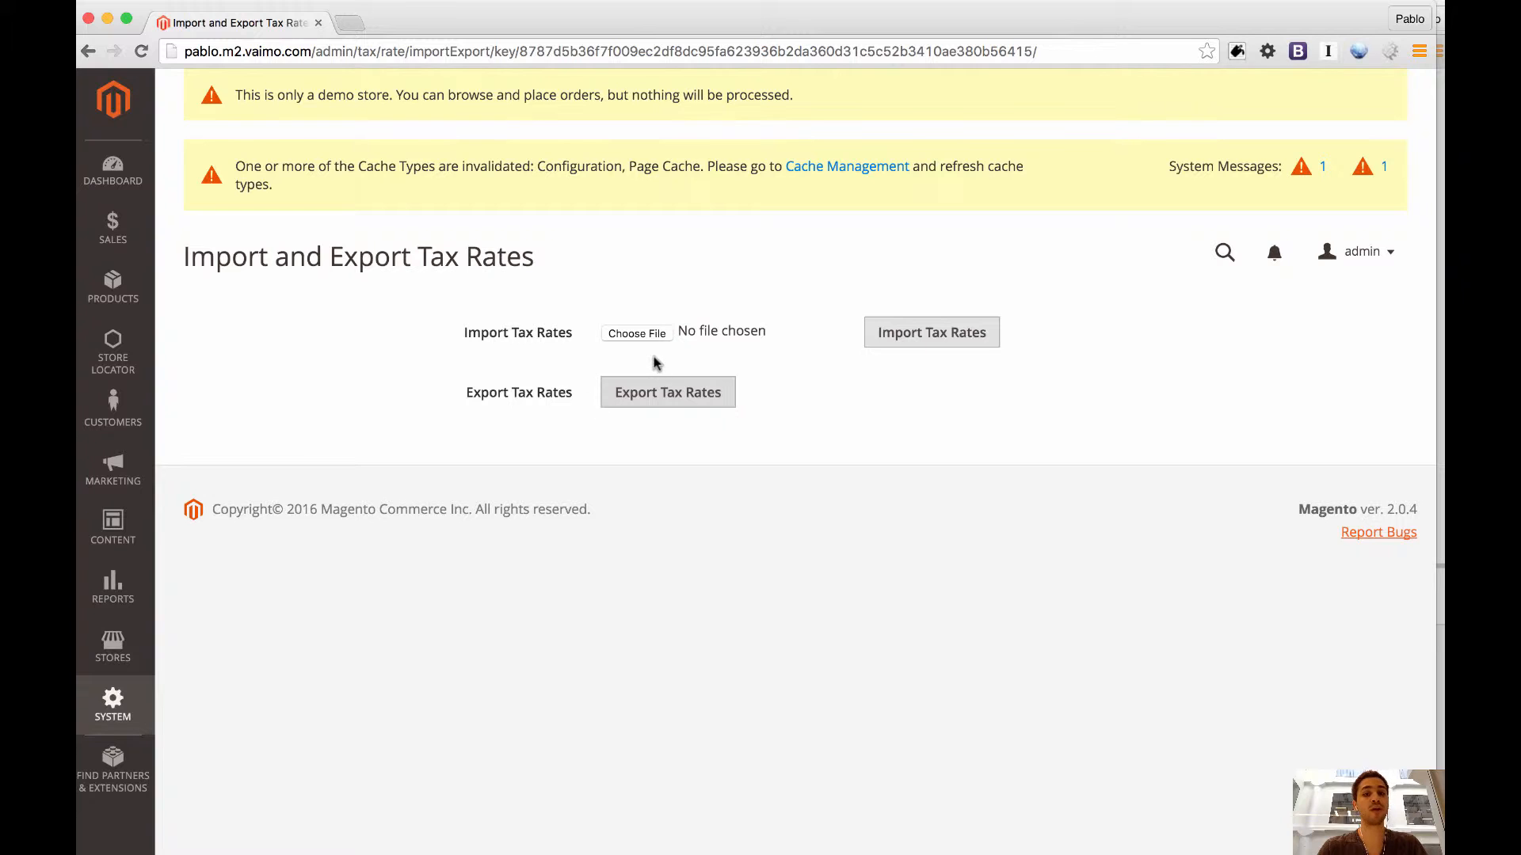
# Import tax_rates.csv from the Downloads folder into the store's tax rates.
pyautogui.click(123, 715)
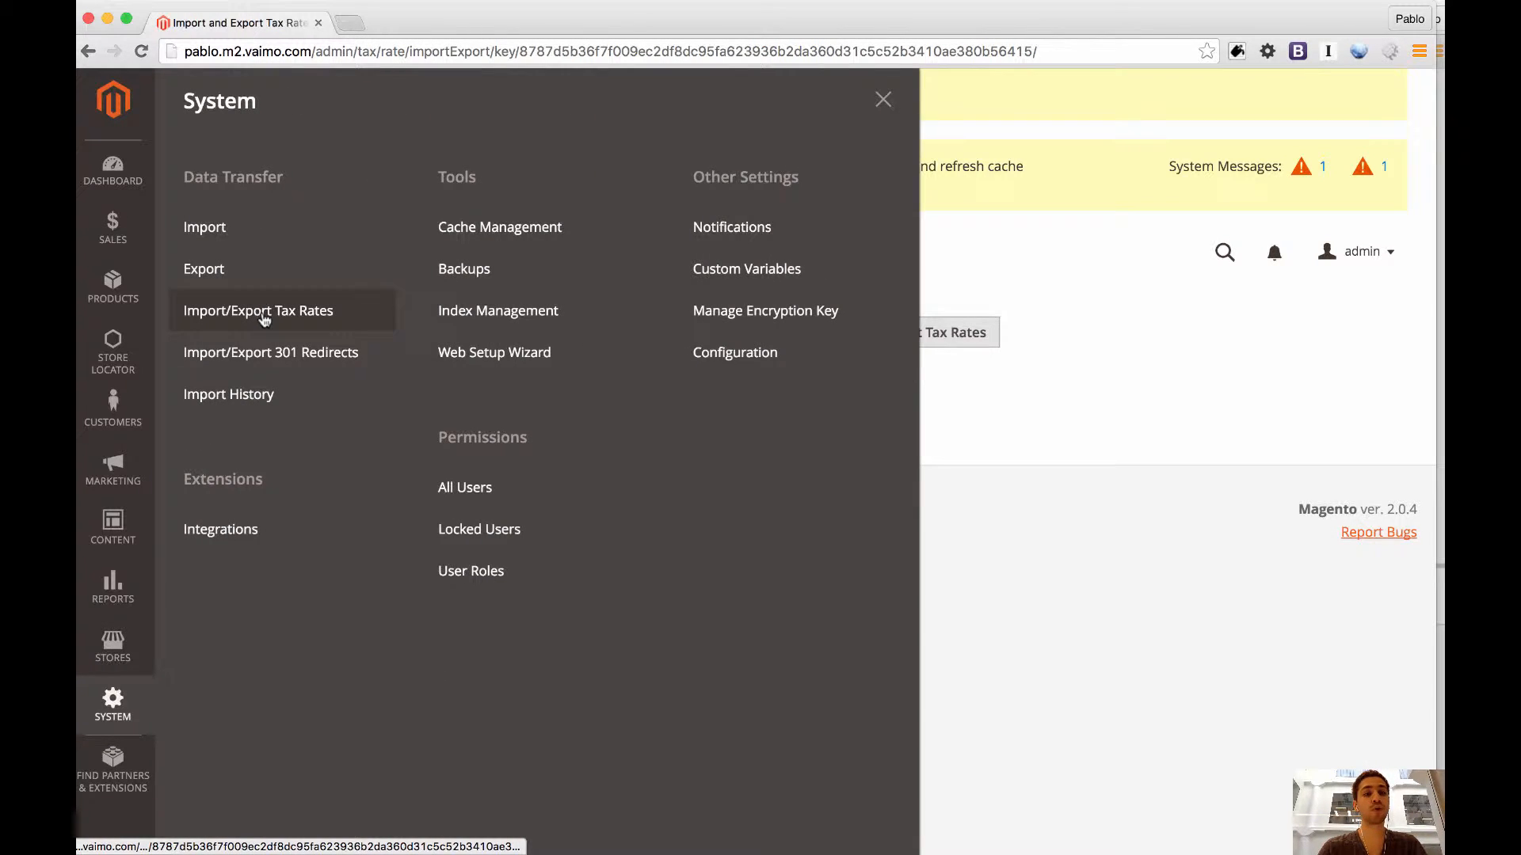
pyautogui.click(884, 100)
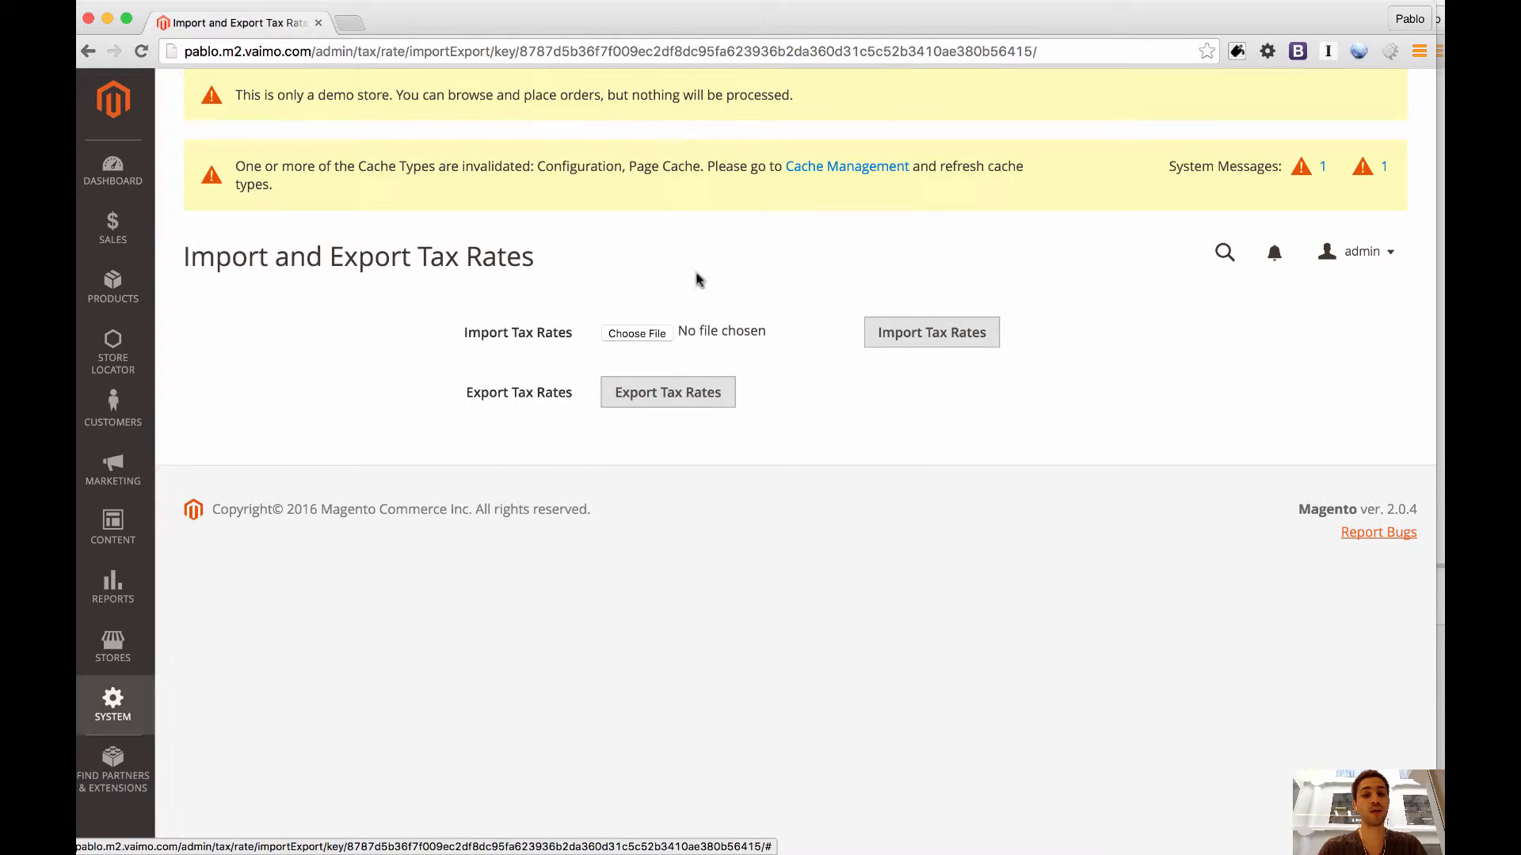
pyautogui.click(634, 333)
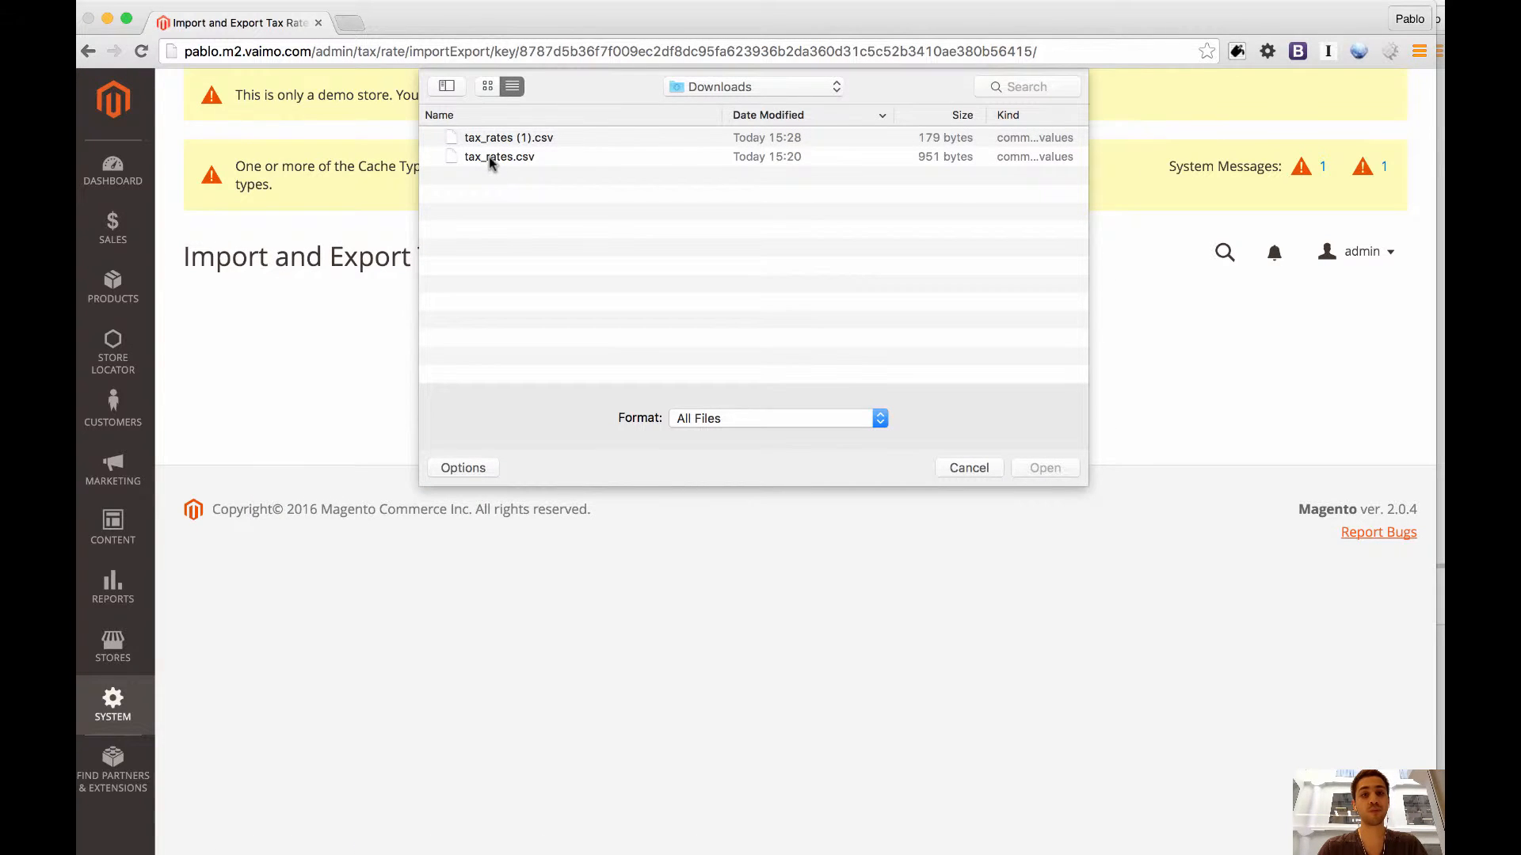
pyautogui.doubleClick(488, 156)
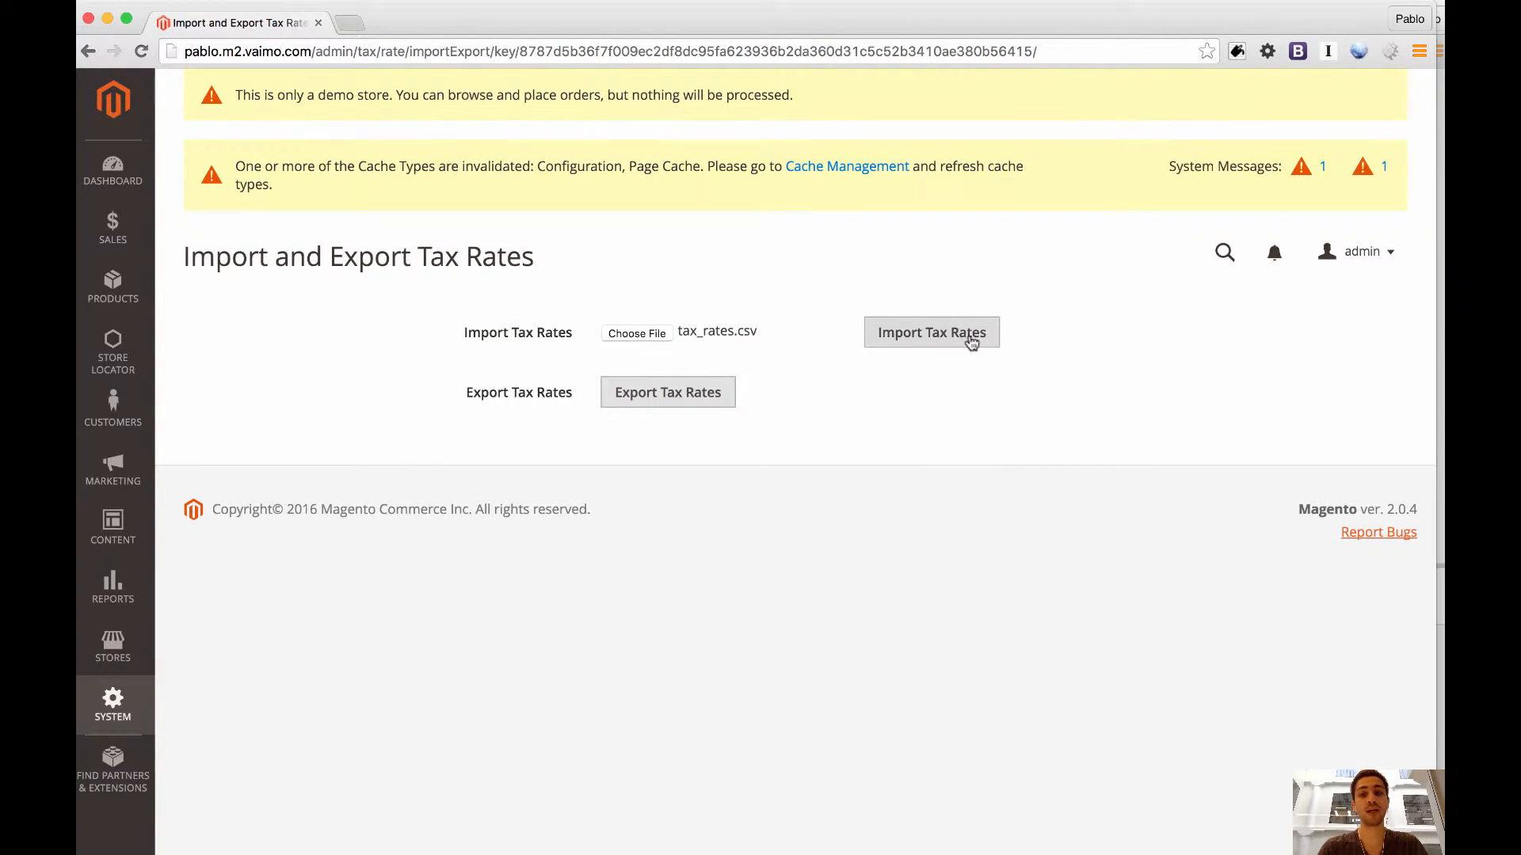
pyautogui.click(971, 341)
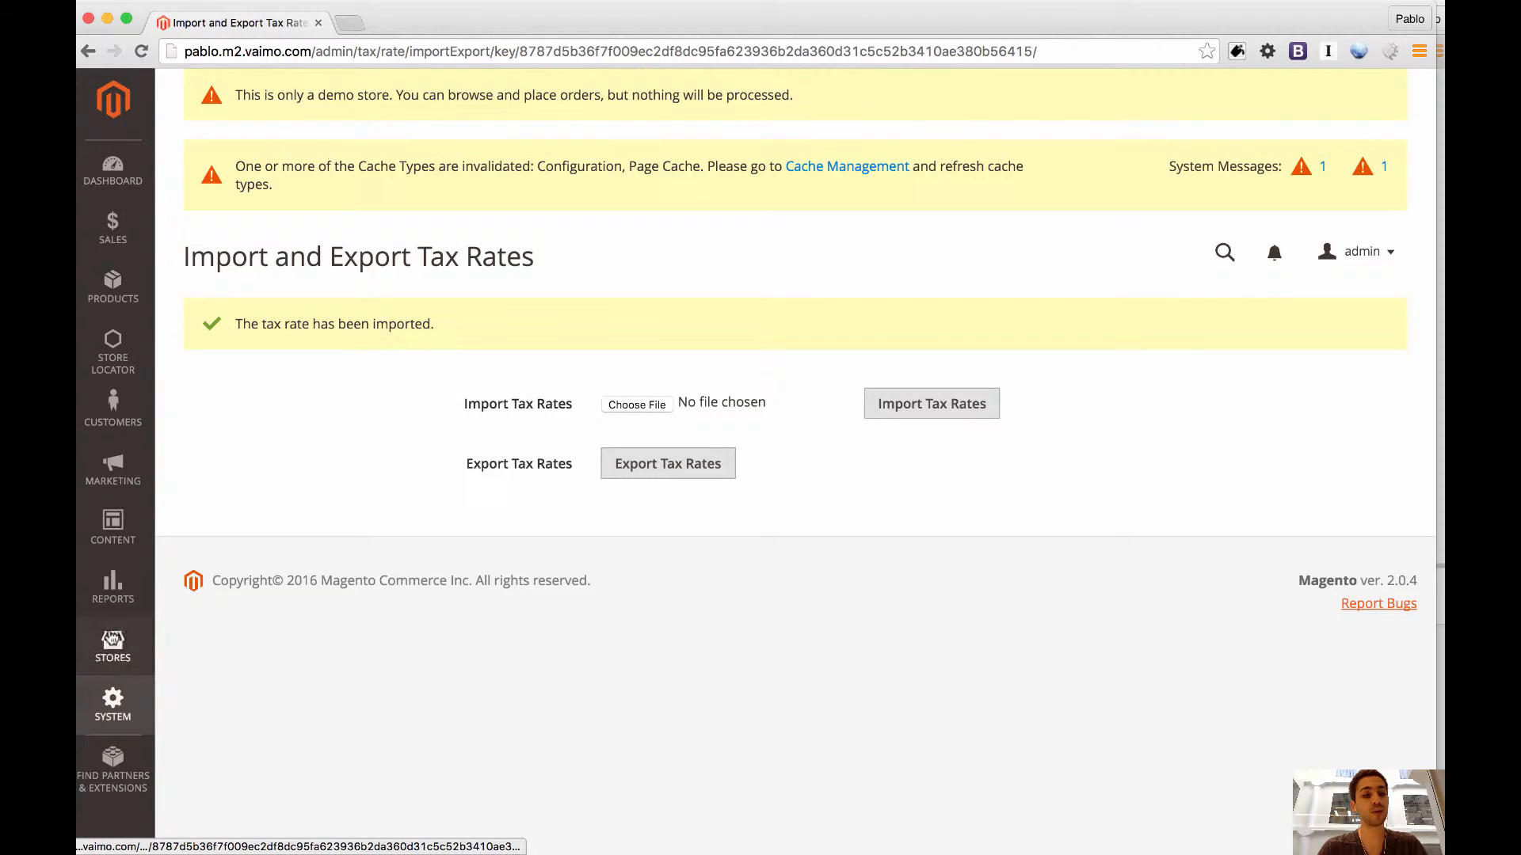
# Open the Tax Zones and Rates list and review the imported Sweden-to-EU country rates.
pyautogui.click(112, 643)
pyautogui.click(247, 535)
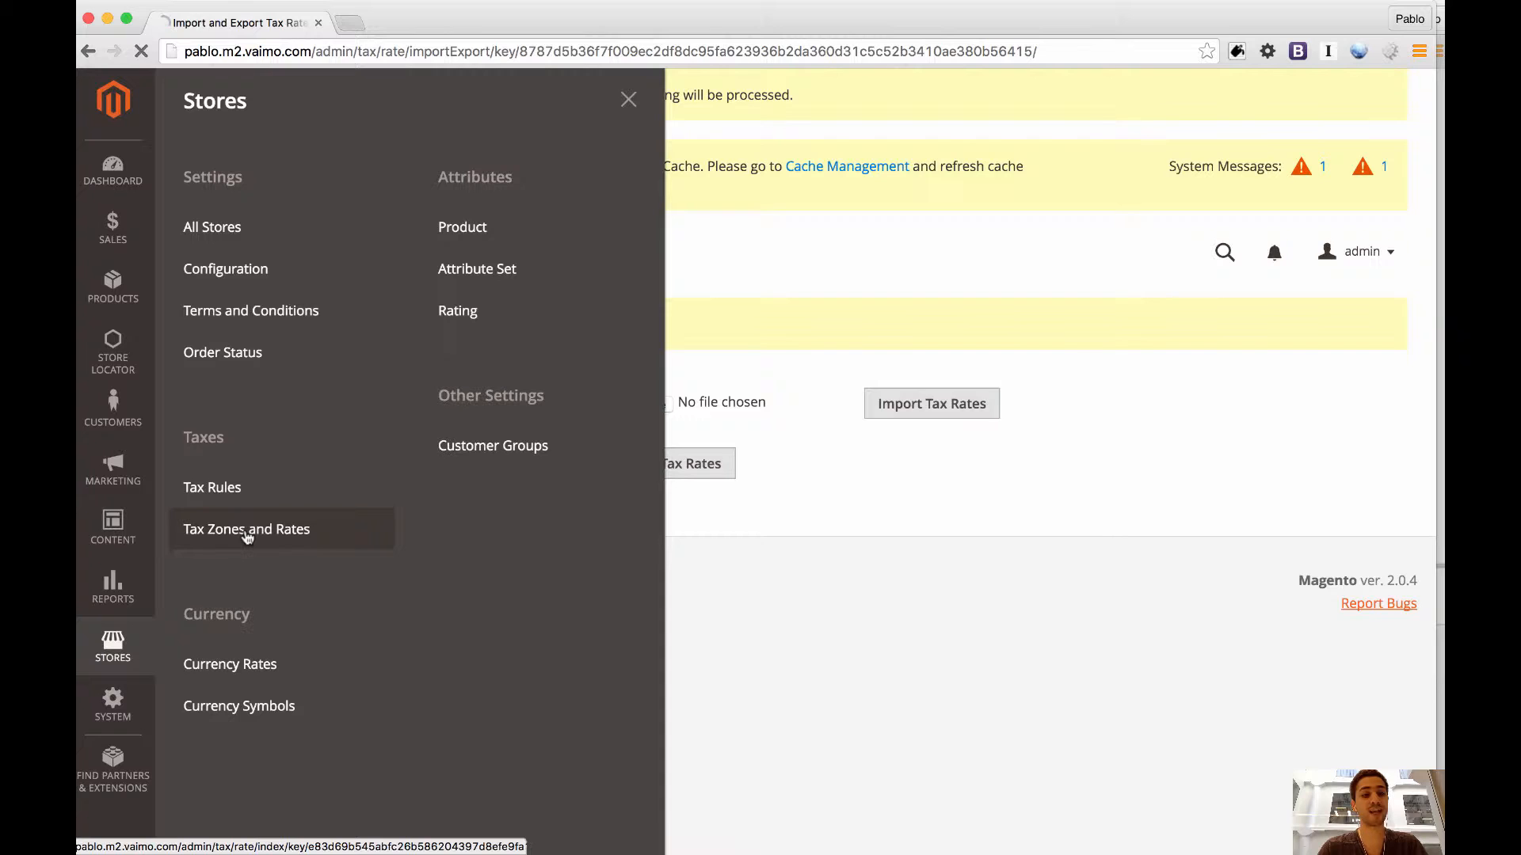
pyautogui.scroll(-5, 570, 414)
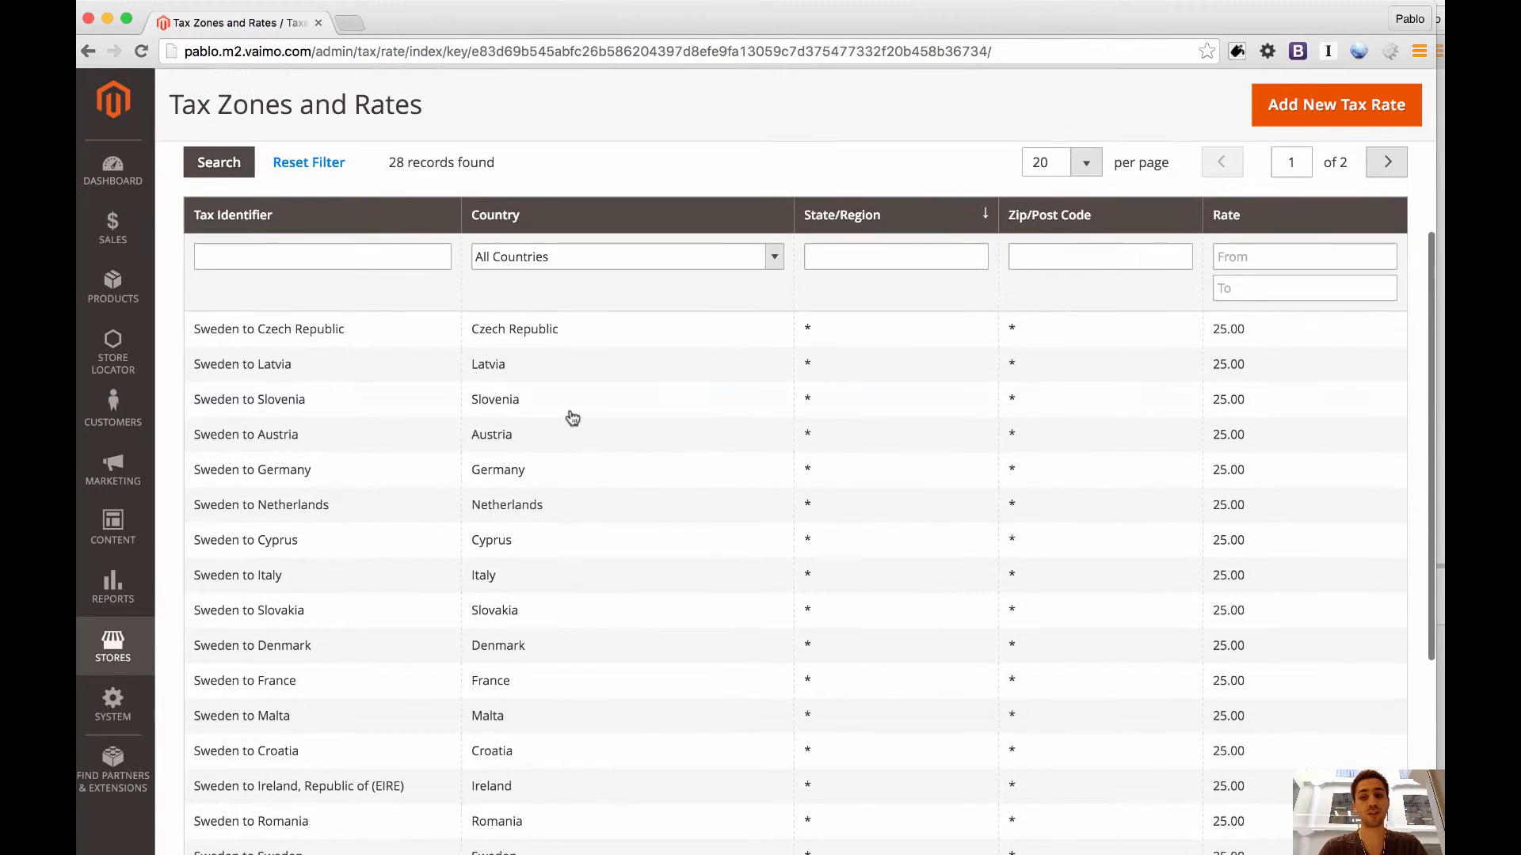
pyautogui.scroll(-5, 572, 417)
pyautogui.scroll(2, 572, 418)
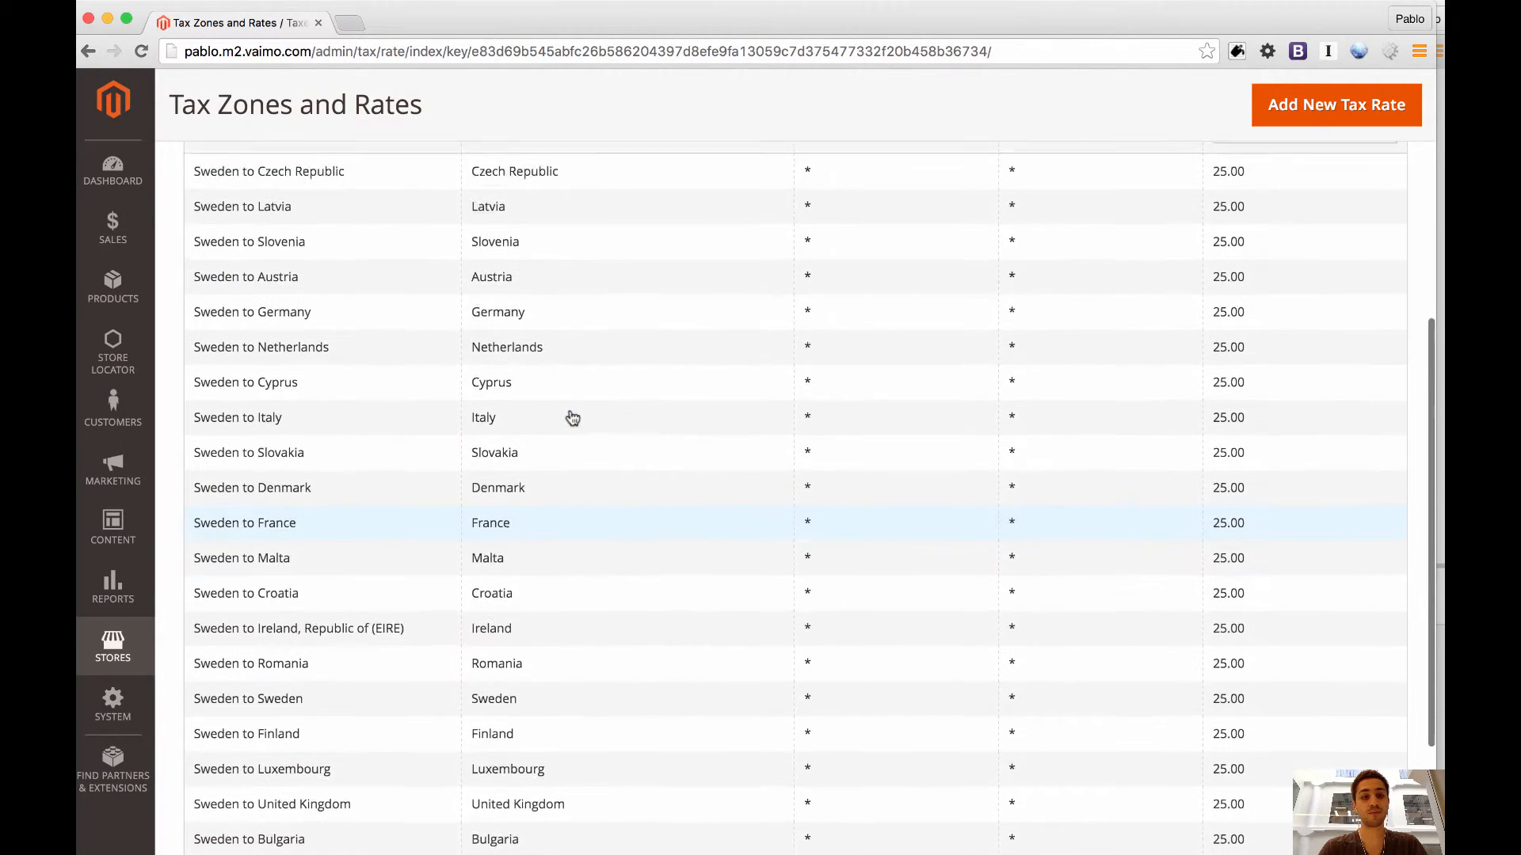
pyautogui.scroll(3, 572, 418)
# Start a new tax rule and name it Sweden to European Union.
pyautogui.click(114, 648)
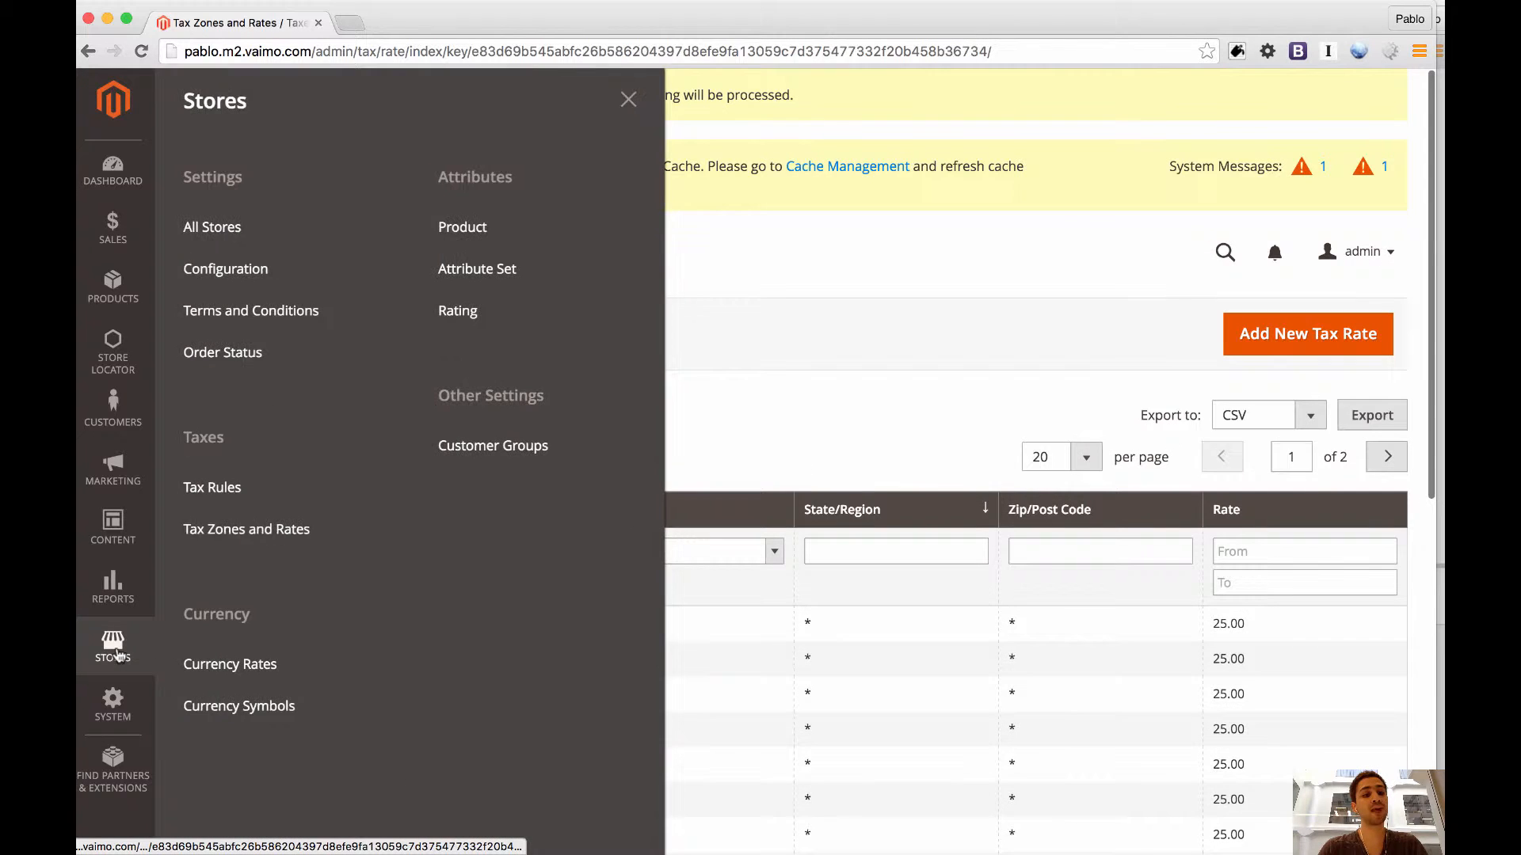
pyautogui.click(269, 493)
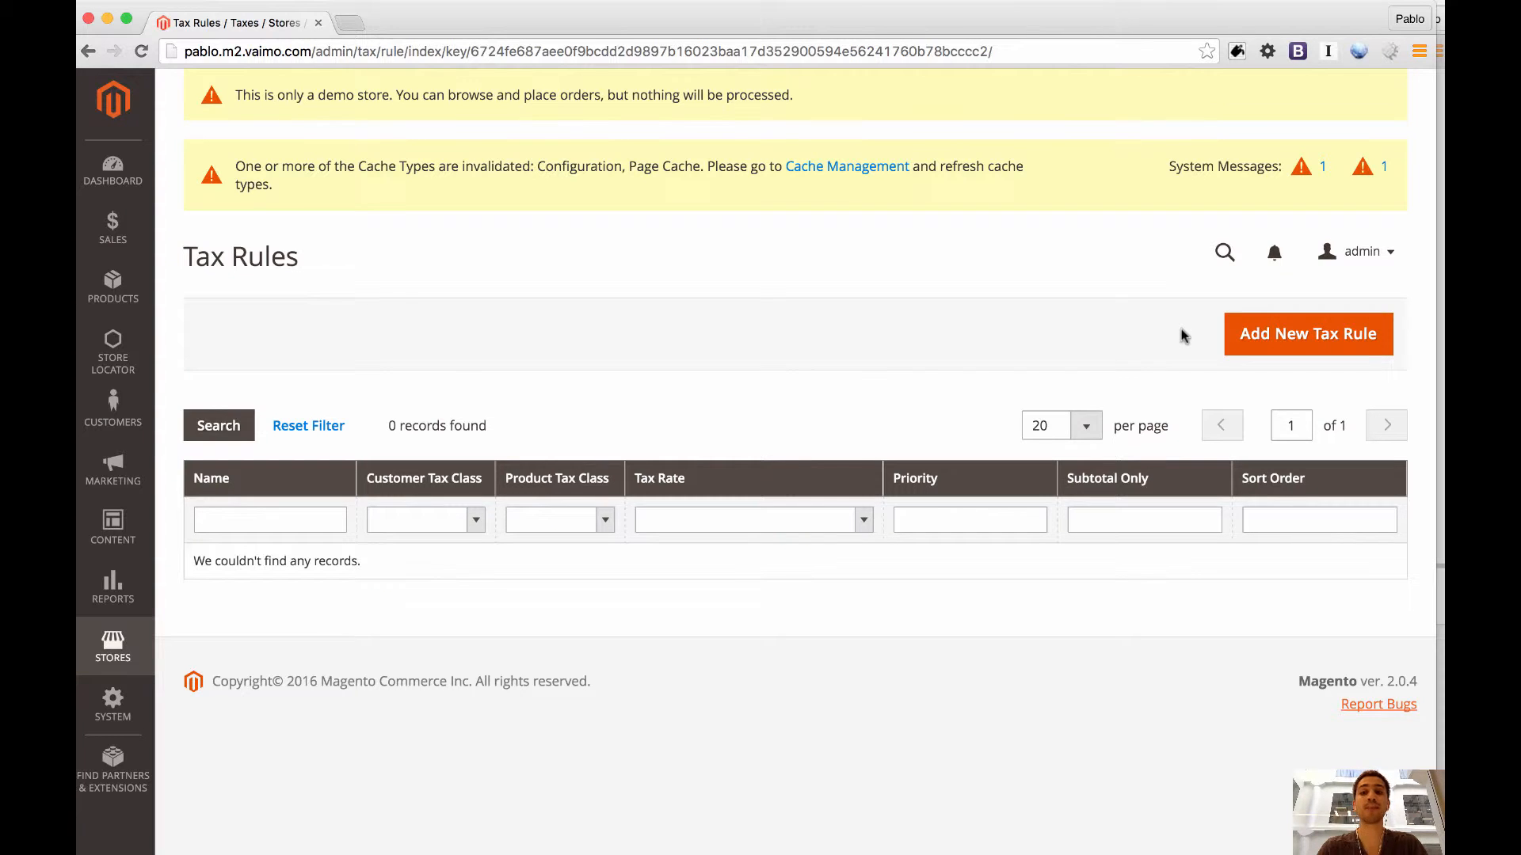
pyautogui.click(1285, 339)
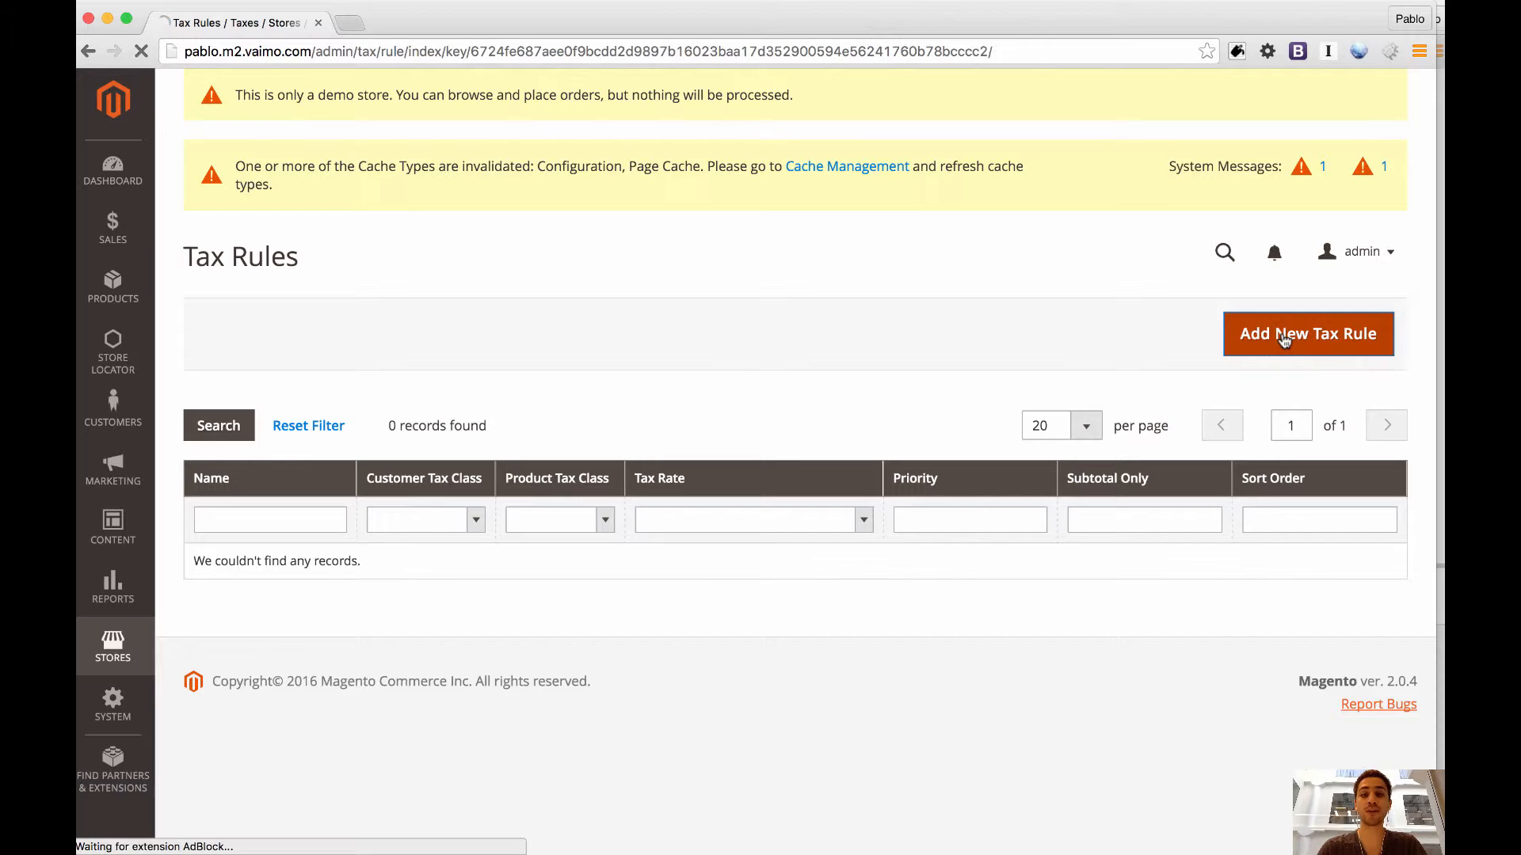
pyautogui.click(665, 458)
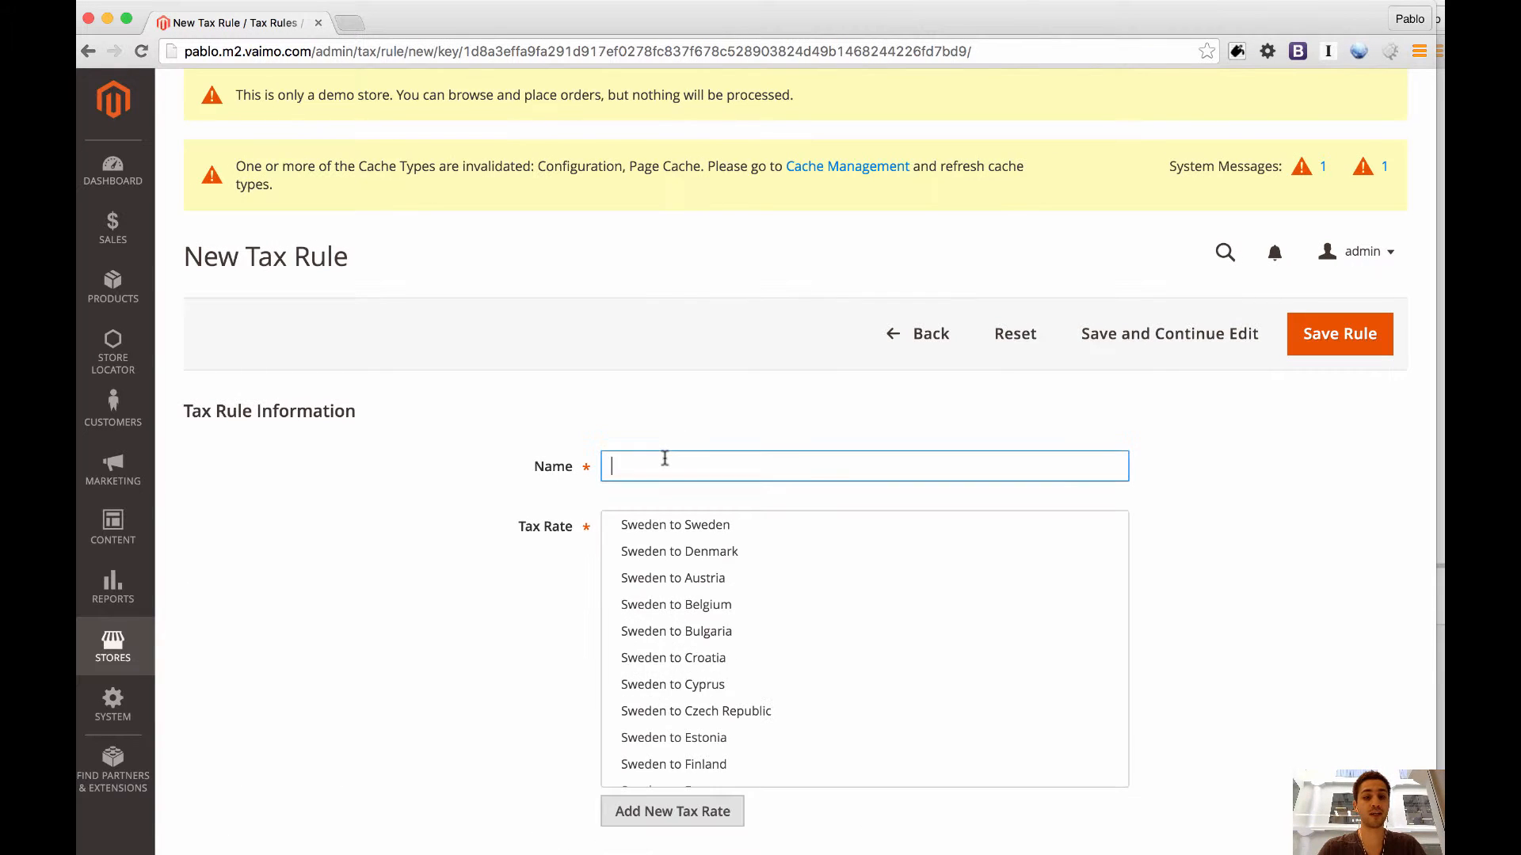
pyautogui.write('Swed')
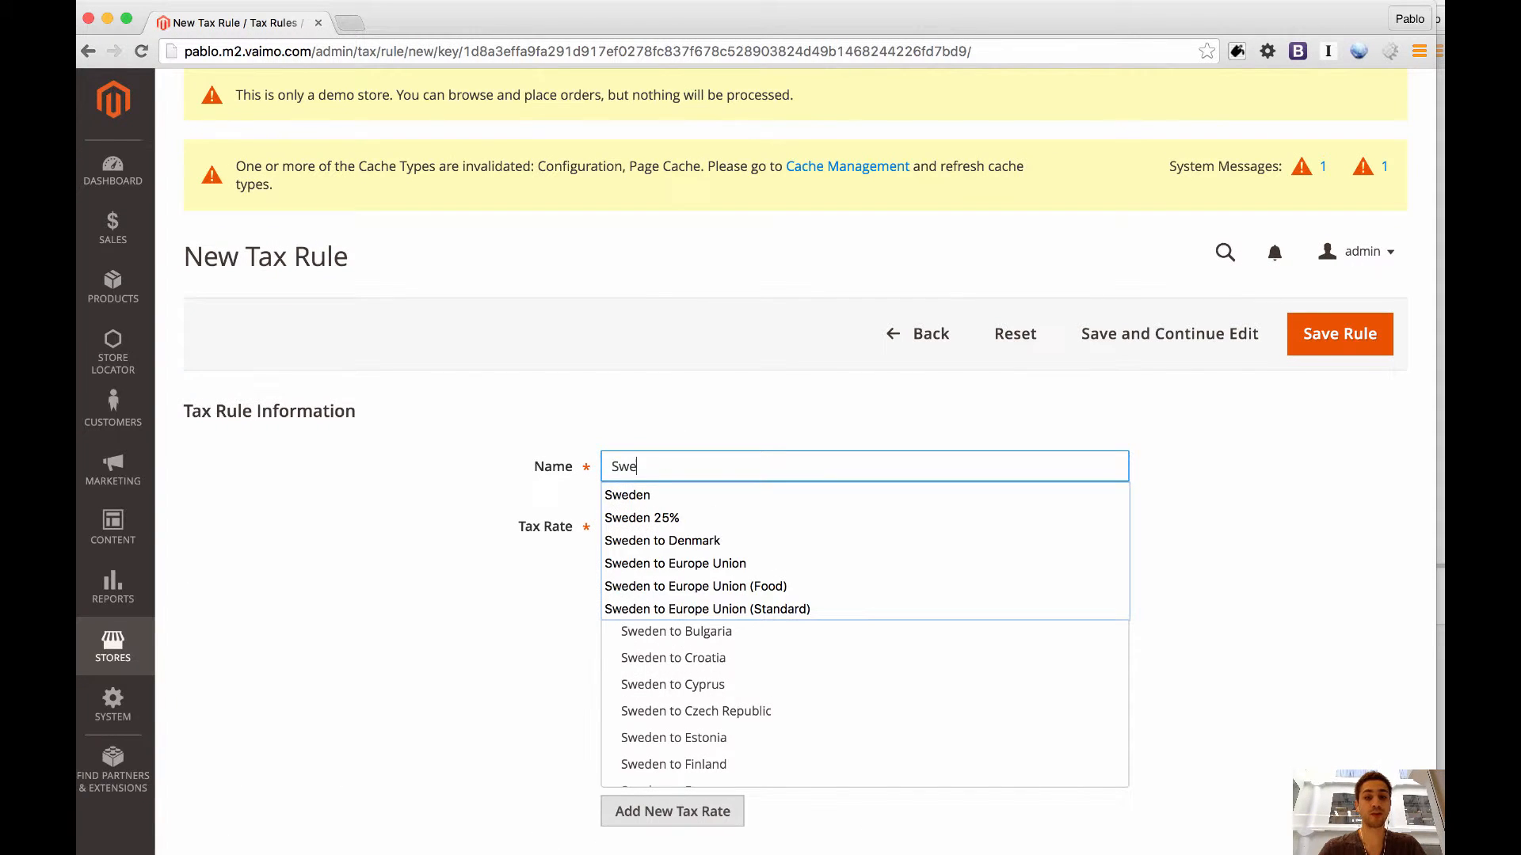
pyautogui.press('Down')
pyautogui.press('Down')
pyautogui.press('Down')
pyautogui.press('Down')
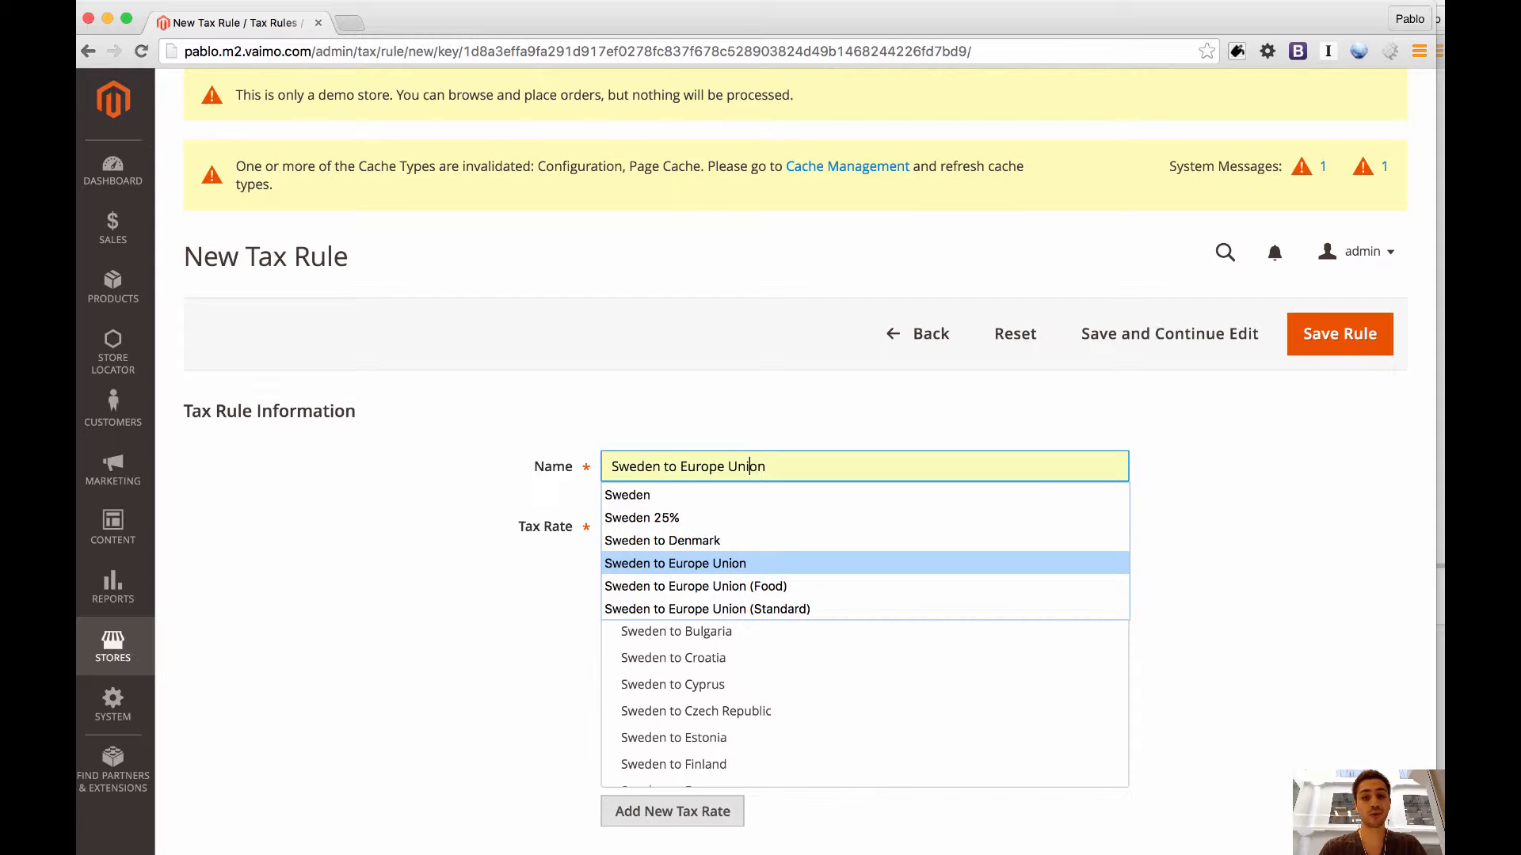
pyautogui.write('an')
pyautogui.click(455, 486)
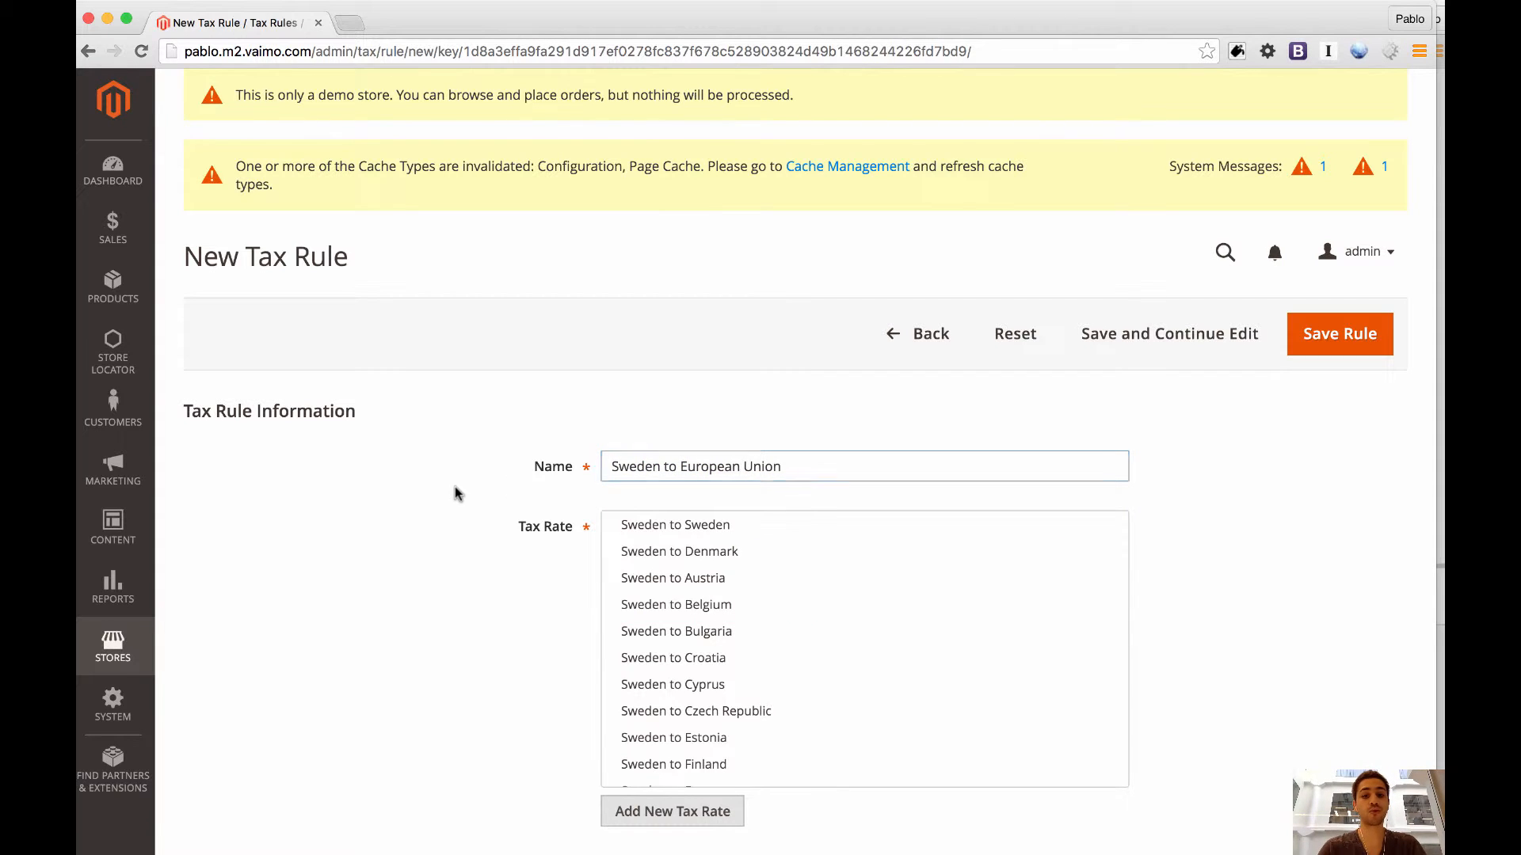
# Select the tax rates from Sweden to Sweden, Denmark, Austria, Belgium, Bulgaria, Croatia, Cyprus, Czech Republic, Estonia and Finland for the rule.
pyautogui.click(692, 531)
pyautogui.click(687, 551)
pyautogui.click(683, 578)
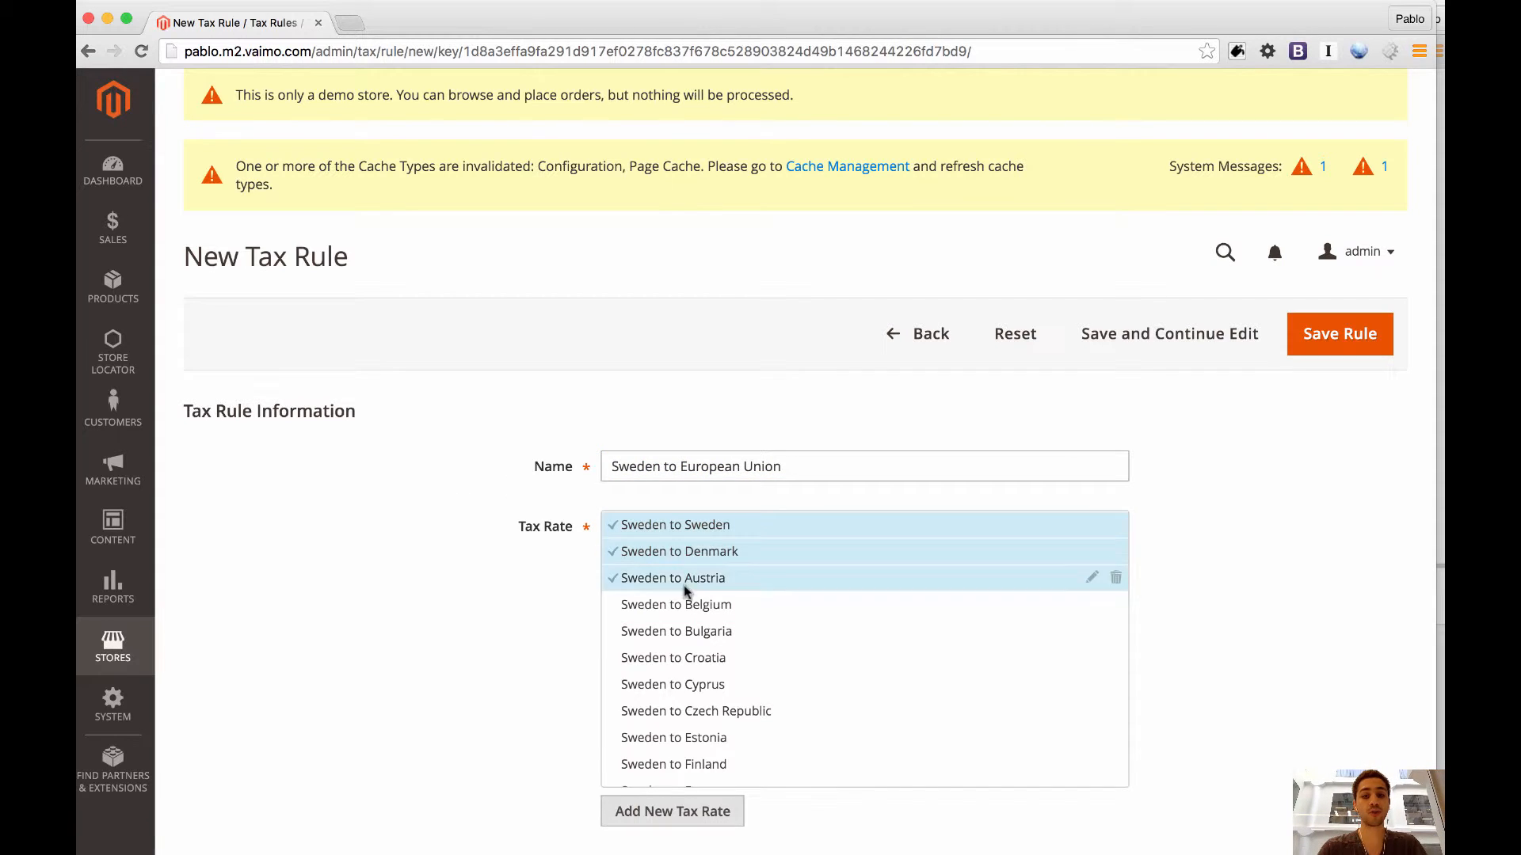
pyautogui.click(683, 604)
pyautogui.click(683, 632)
pyautogui.click(684, 657)
pyautogui.click(683, 685)
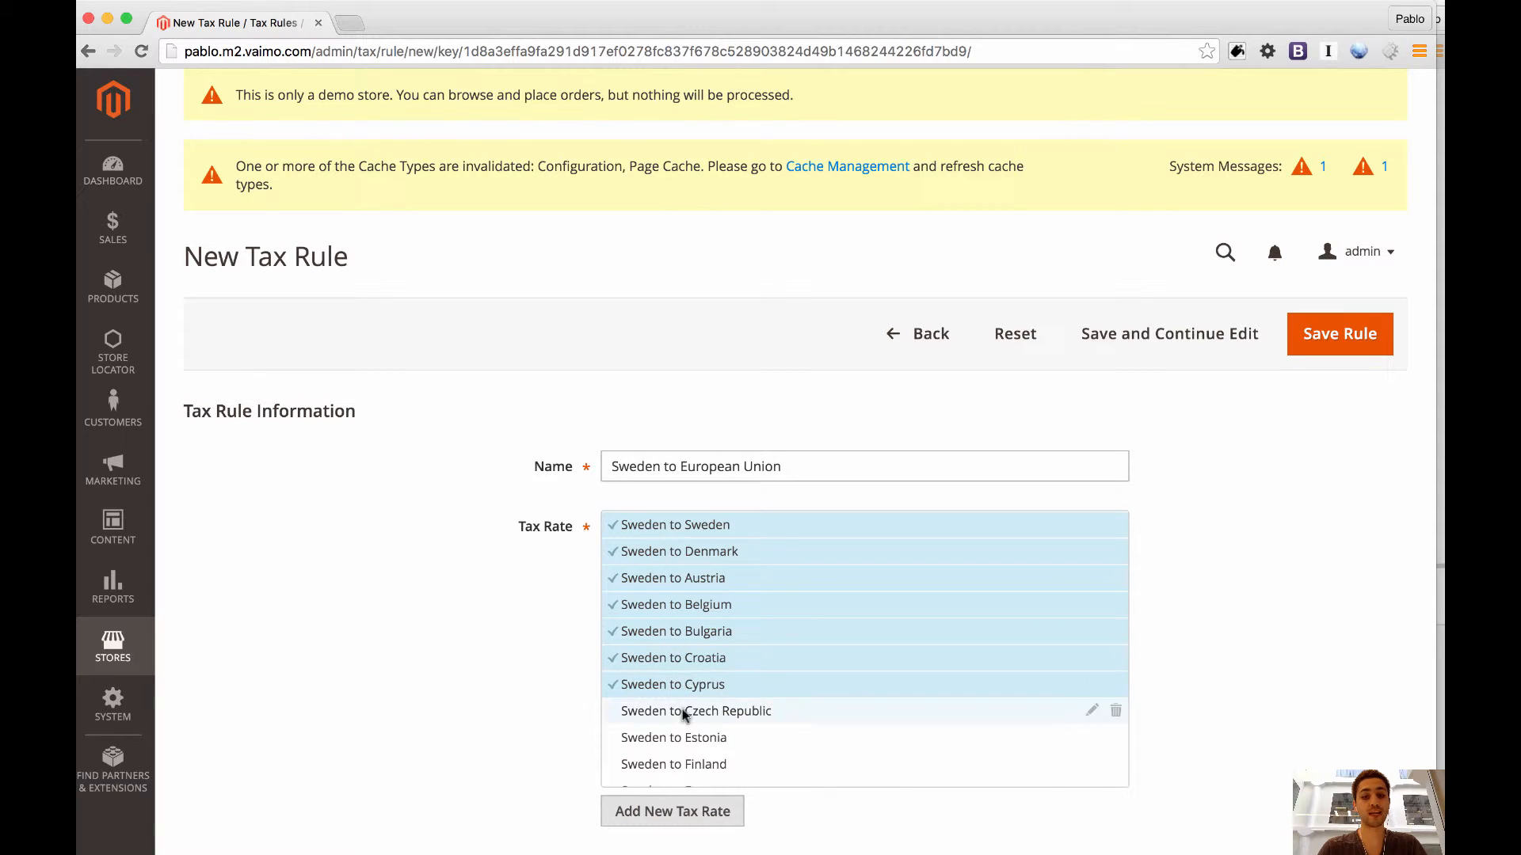
pyautogui.click(682, 711)
pyautogui.click(682, 737)
pyautogui.click(684, 765)
# Add the rates from Sweden to France, Germany, Greece, Hungary, Ireland and Italy to the rule, and view the Italy rate's details.
pyautogui.scroll(-3, 682, 767)
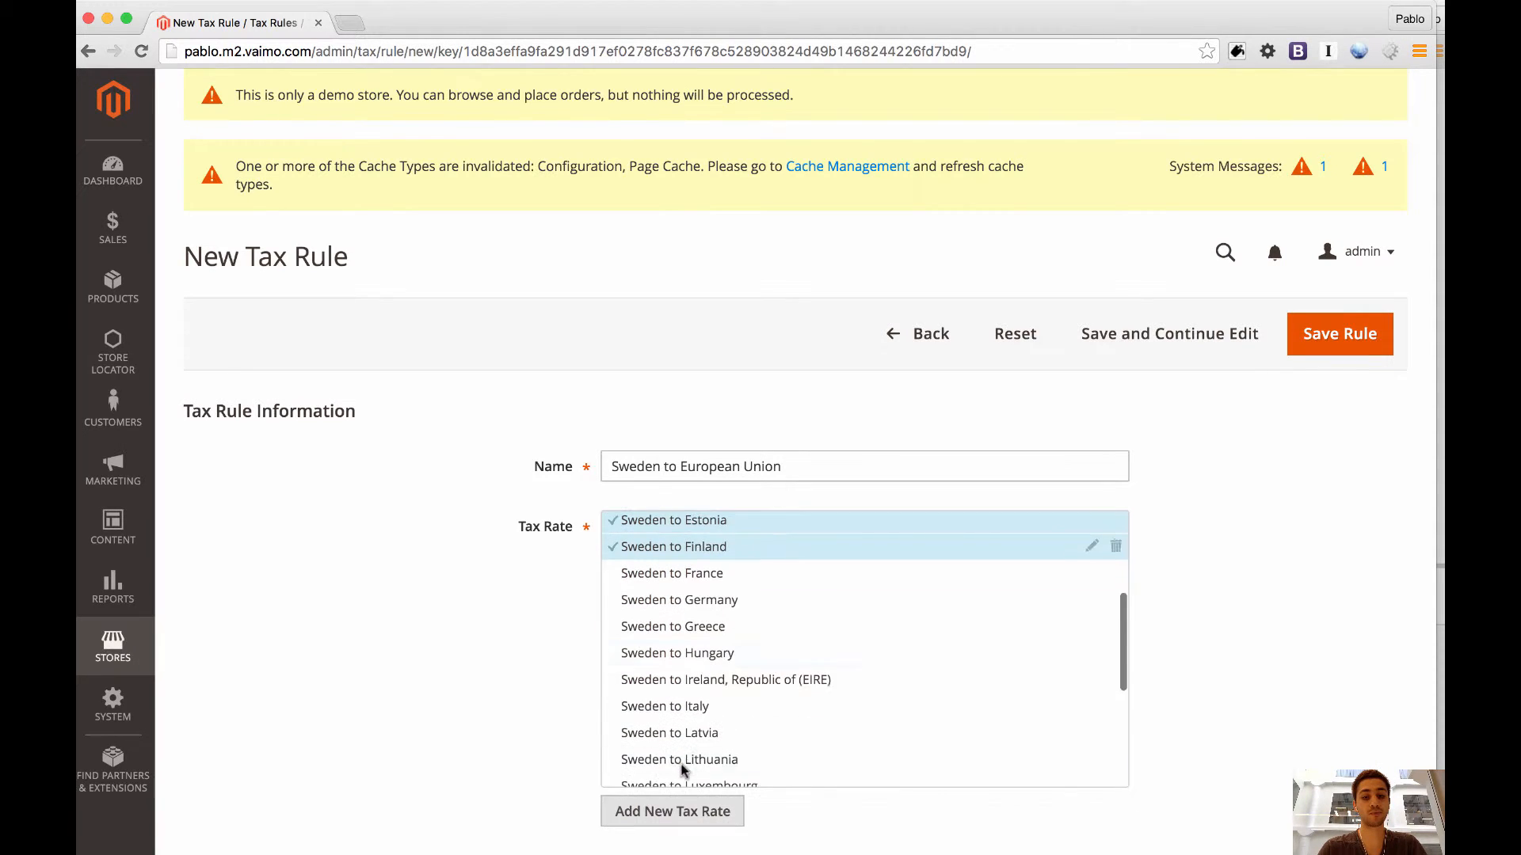
pyautogui.click(666, 575)
pyautogui.click(665, 601)
pyautogui.click(665, 627)
pyautogui.click(666, 651)
pyautogui.click(669, 678)
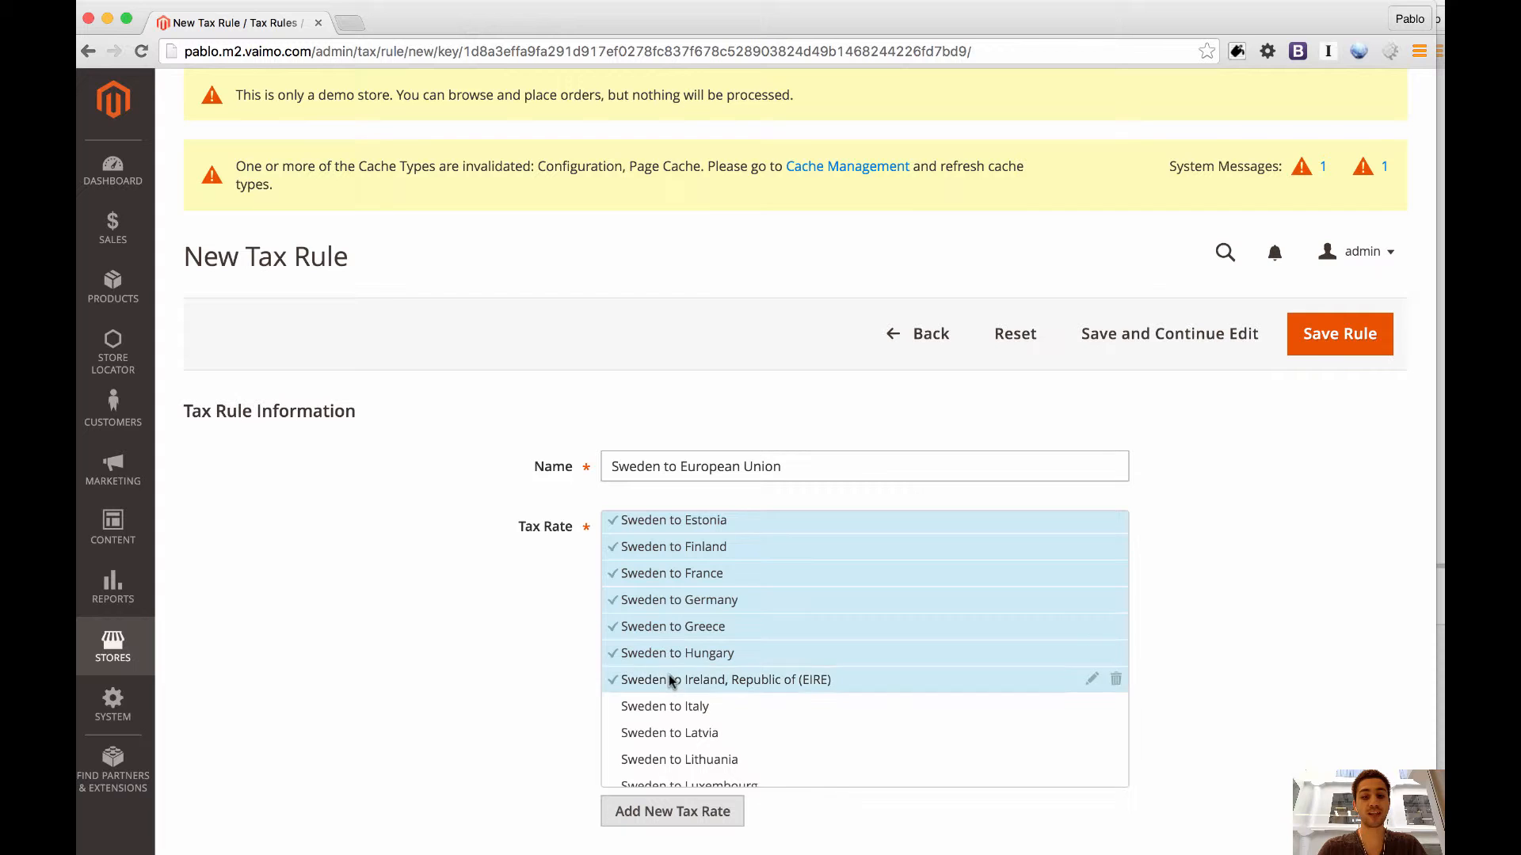
pyautogui.click(673, 708)
pyautogui.click(1092, 708)
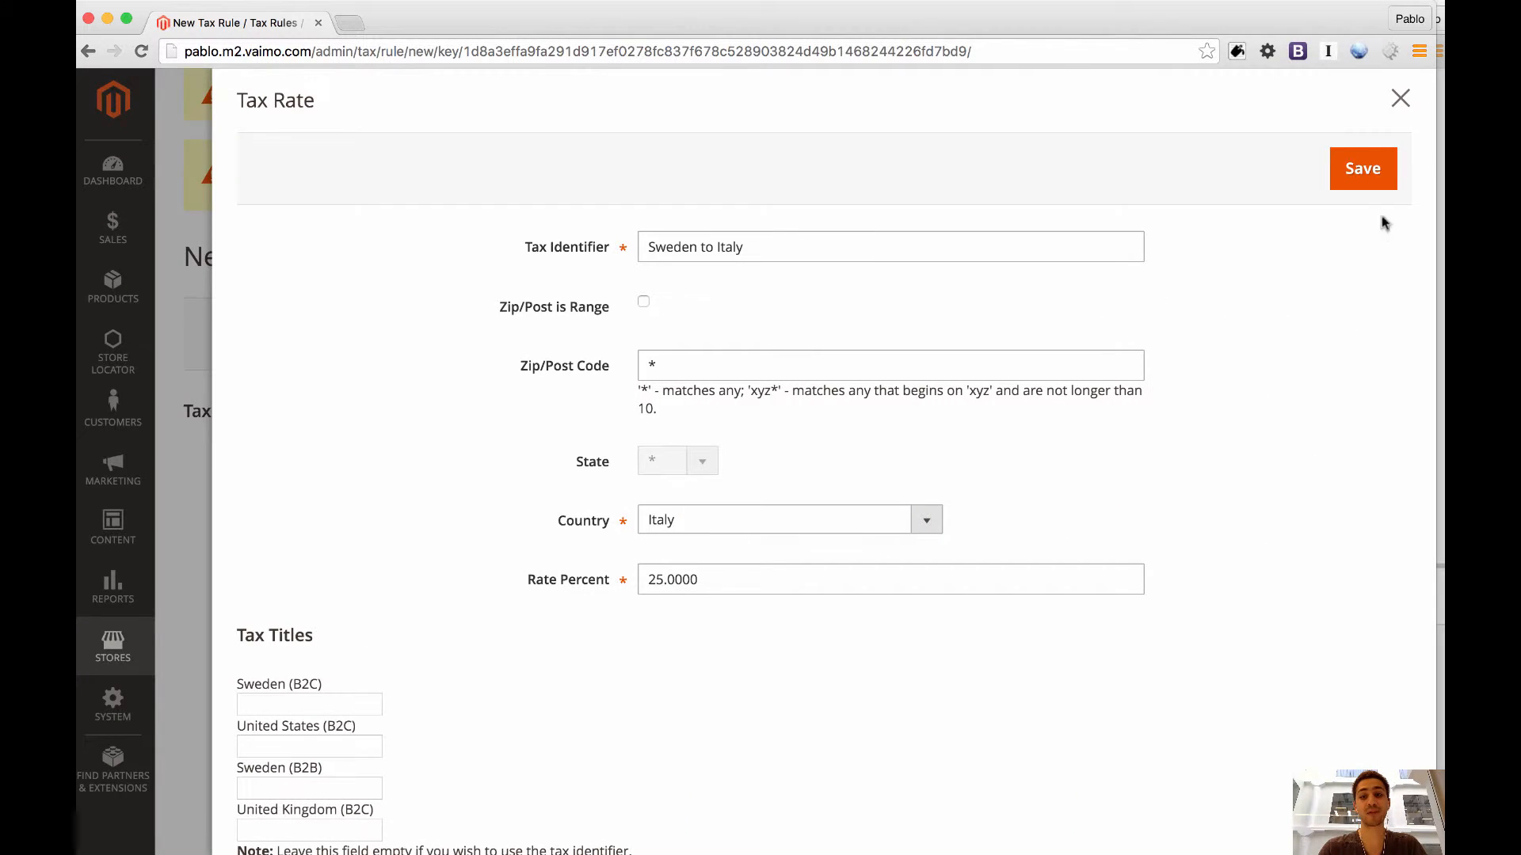
pyautogui.click(1399, 101)
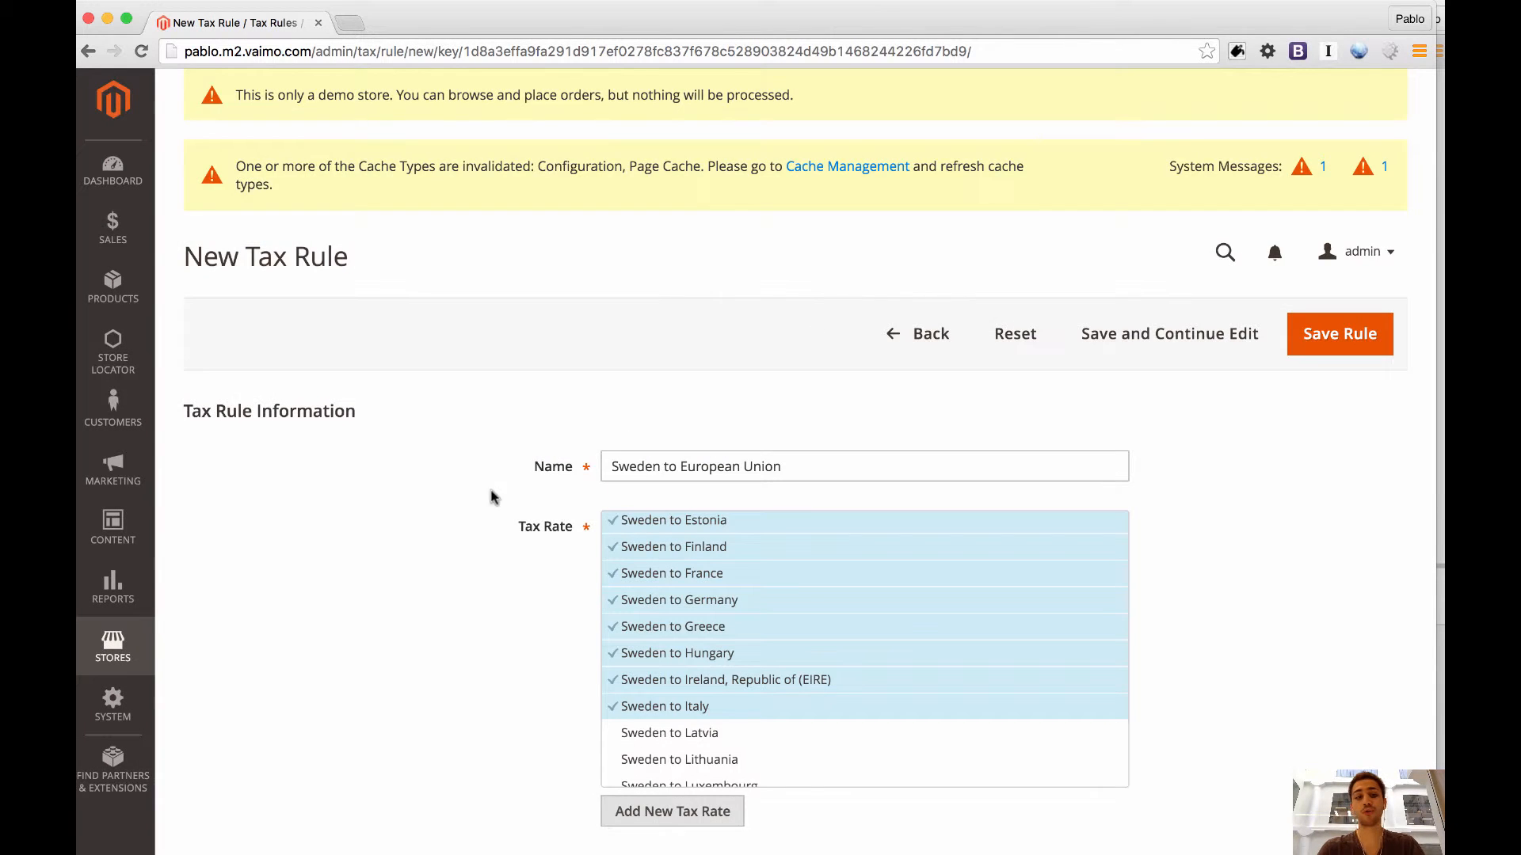
# Add the rates from Sweden to Latvia, Lithuania, Luxembourg, Malta, Netherlands and Poland to the tax rule.
pyautogui.scroll(-5, 468, 519)
pyautogui.scroll(-3, 729, 427)
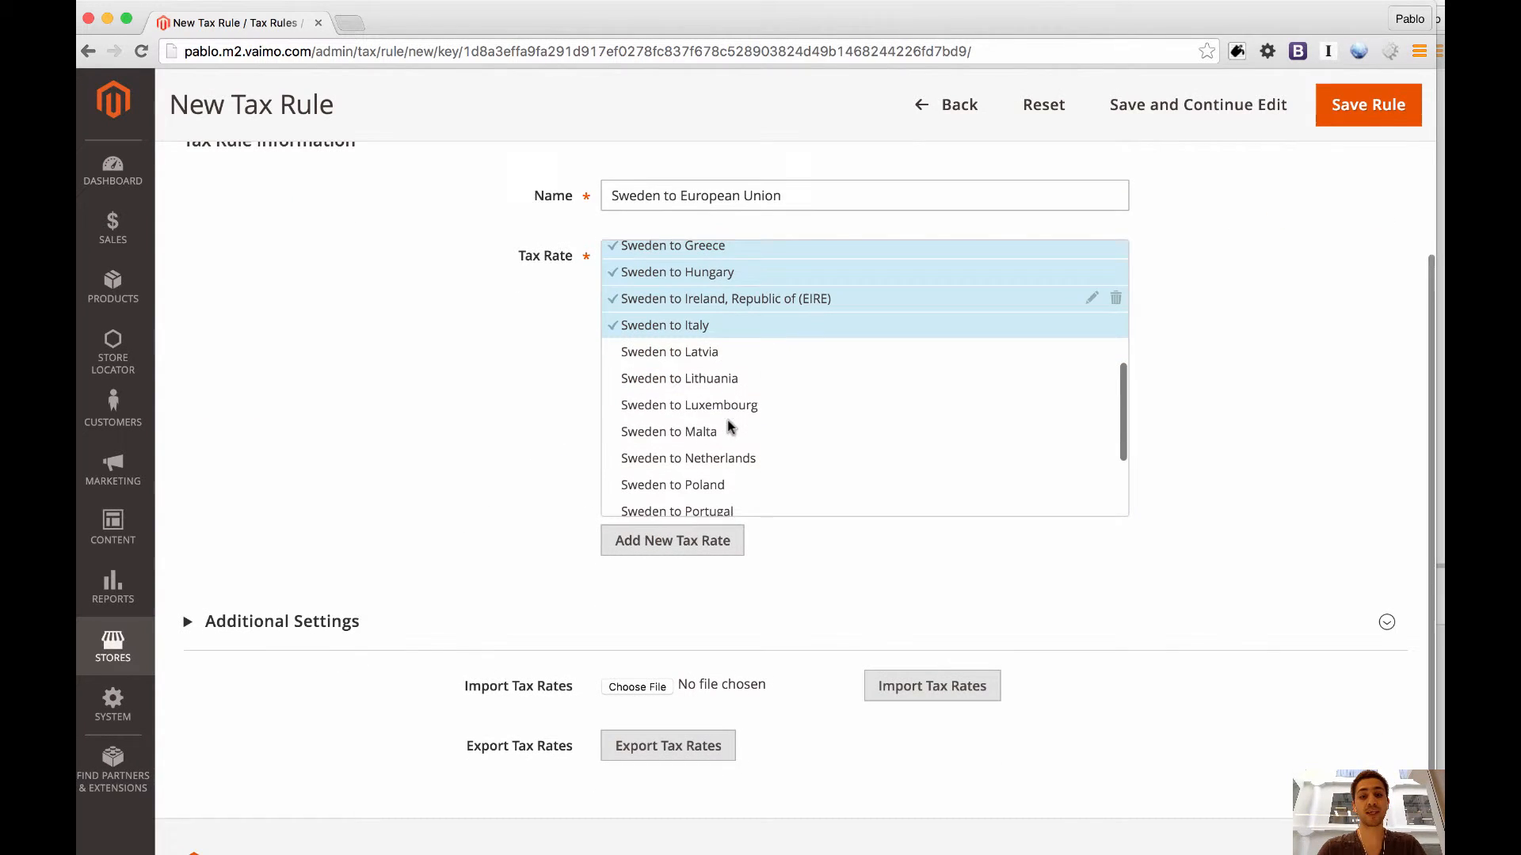
pyautogui.click(691, 350)
pyautogui.click(673, 382)
pyautogui.click(667, 407)
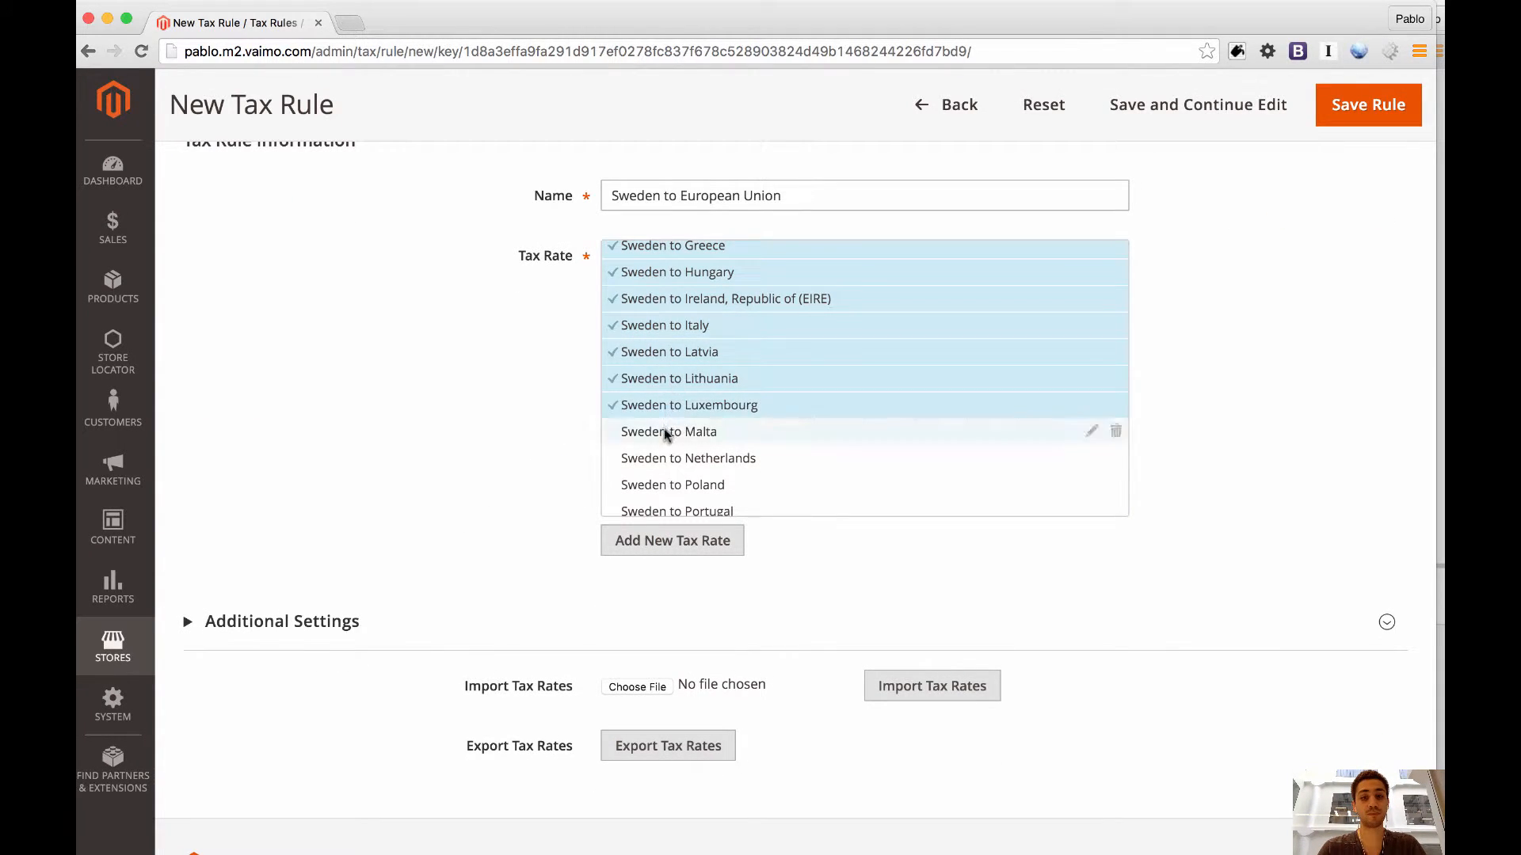
pyautogui.click(664, 430)
pyautogui.click(659, 455)
pyautogui.click(658, 483)
# Add the rates from Sweden to Portugal, Romania, Slovakia, Slovenia, Spain and United Kingdom to the tax rule.
pyautogui.scroll(-1, 658, 483)
pyautogui.scroll(-3, 658, 483)
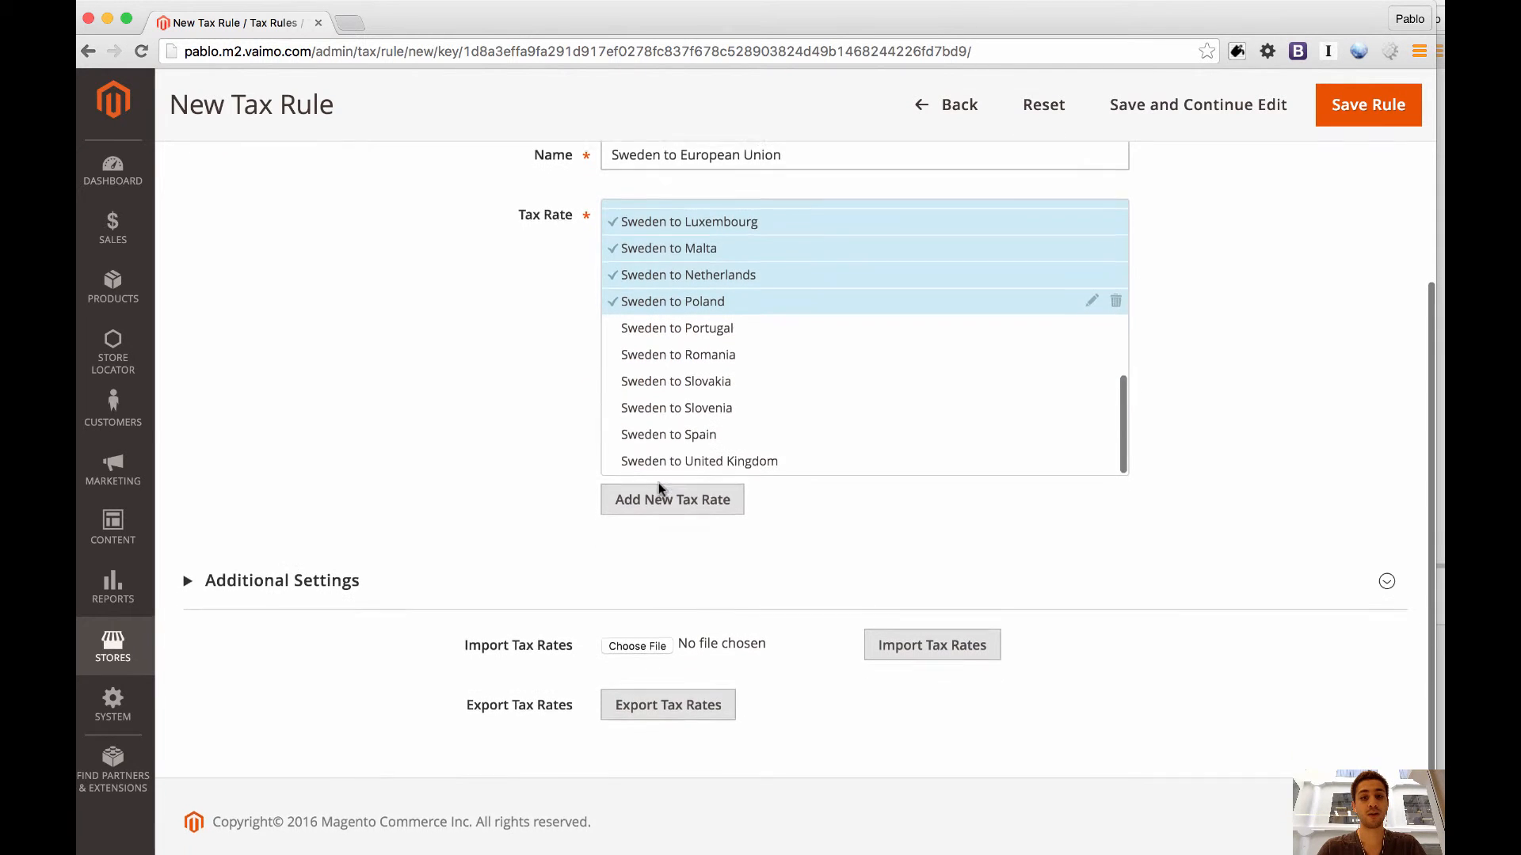
pyautogui.click(668, 325)
pyautogui.click(667, 351)
pyautogui.click(667, 377)
pyautogui.click(667, 401)
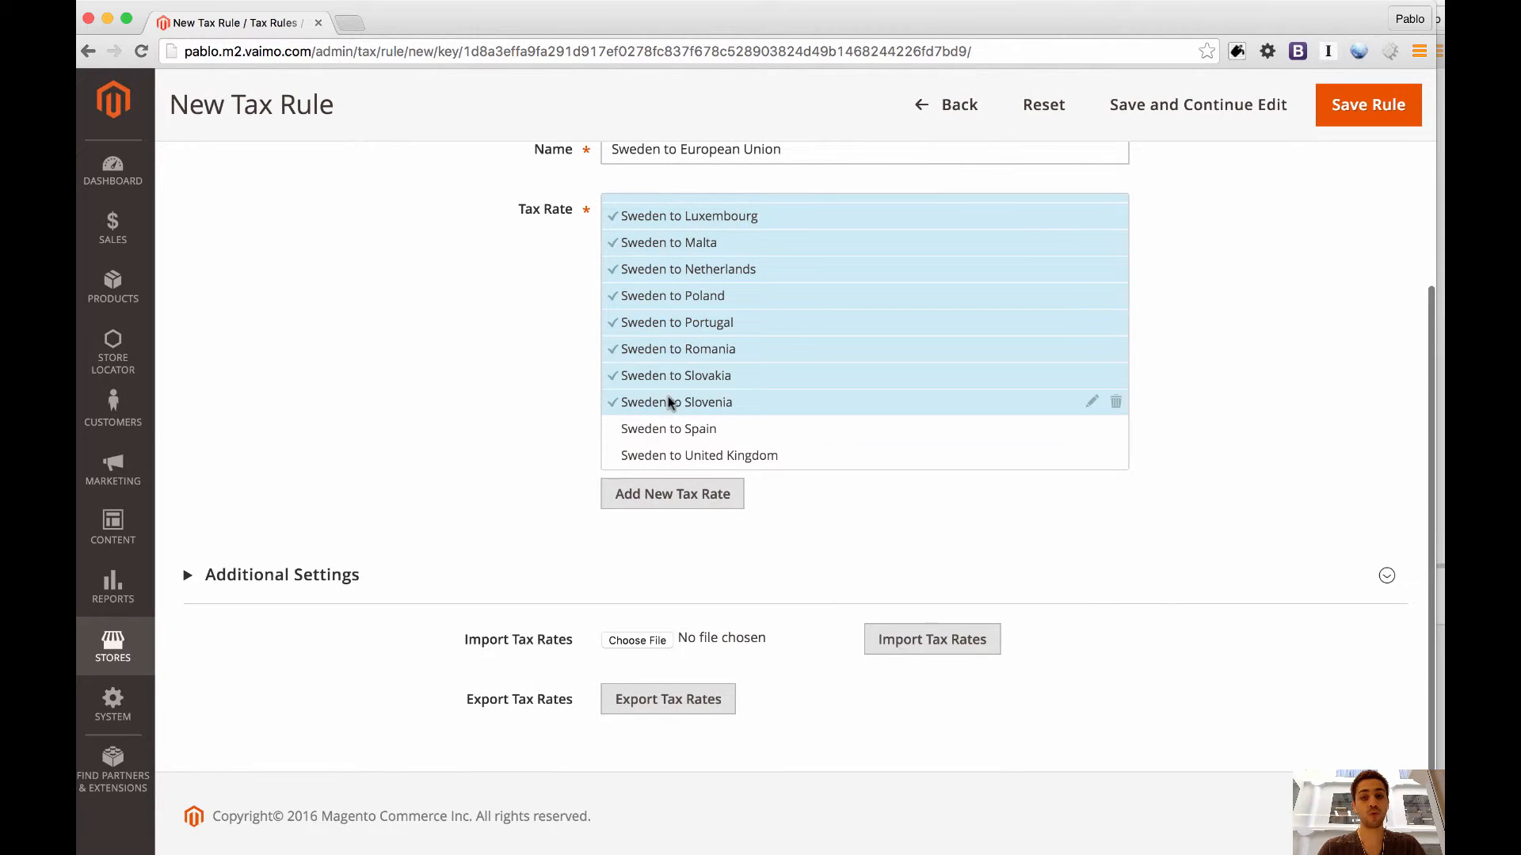
pyautogui.click(668, 428)
pyautogui.click(668, 453)
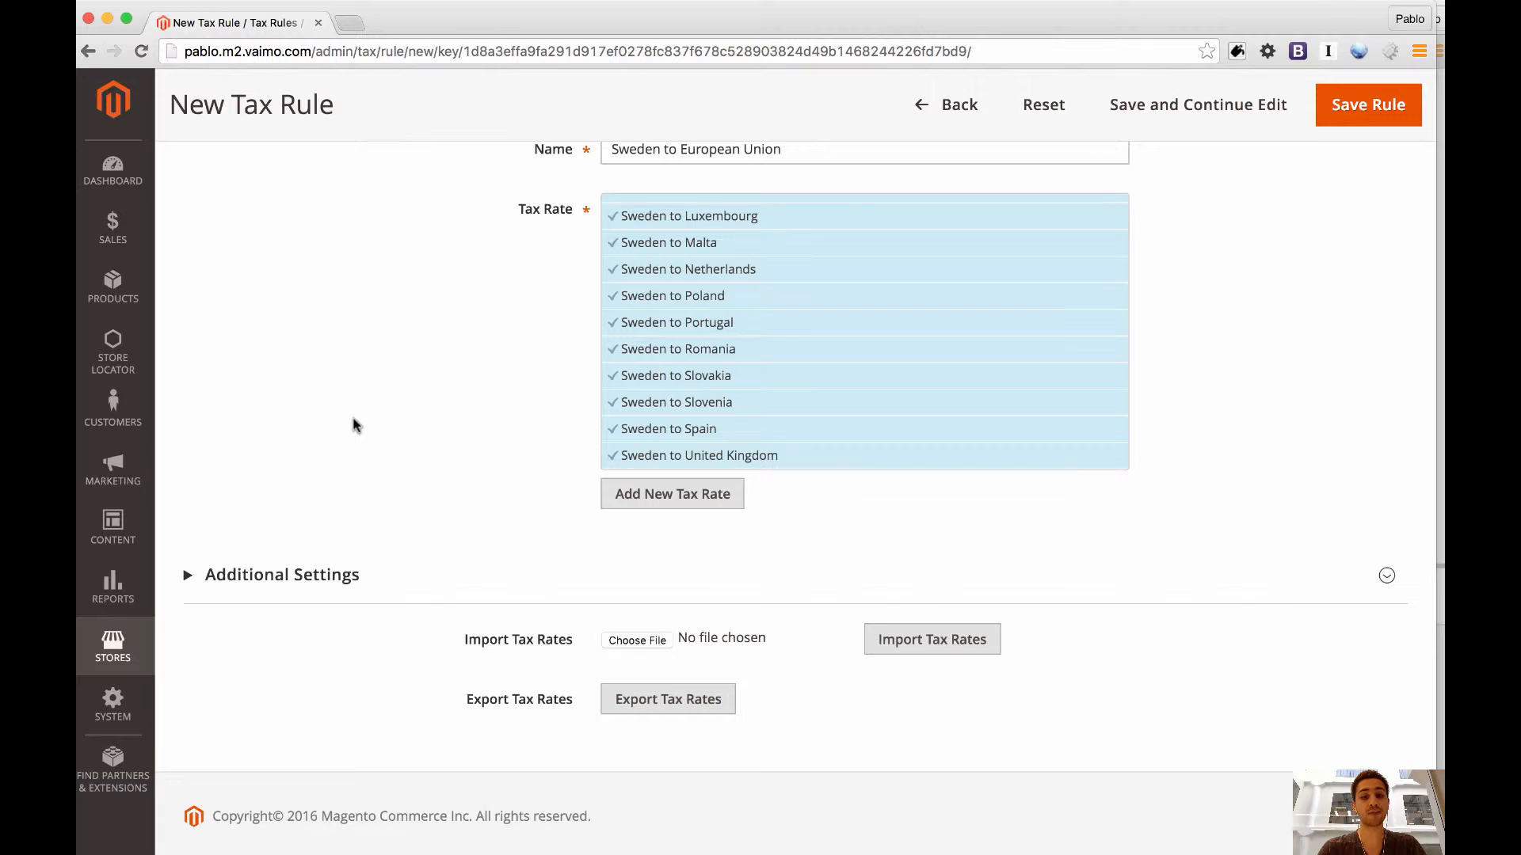
# Check the customer and product tax classes in the rule's Additional Settings and save the tax rule.
pyautogui.scroll(-1, 333, 475)
pyautogui.click(295, 541)
pyautogui.scroll(-5, 289, 560)
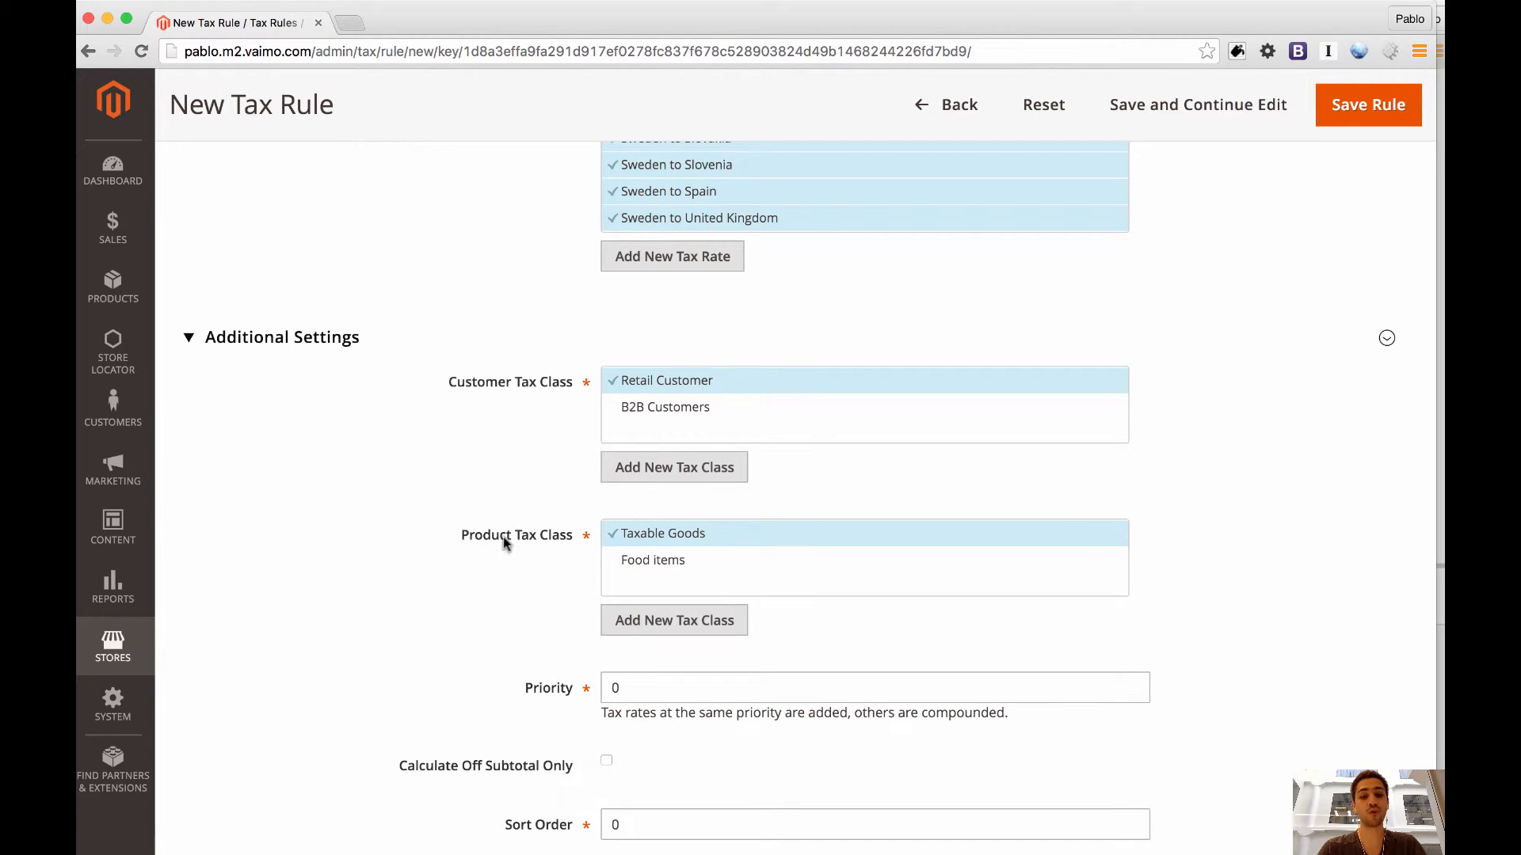
pyautogui.scroll(10, 1290, 288)
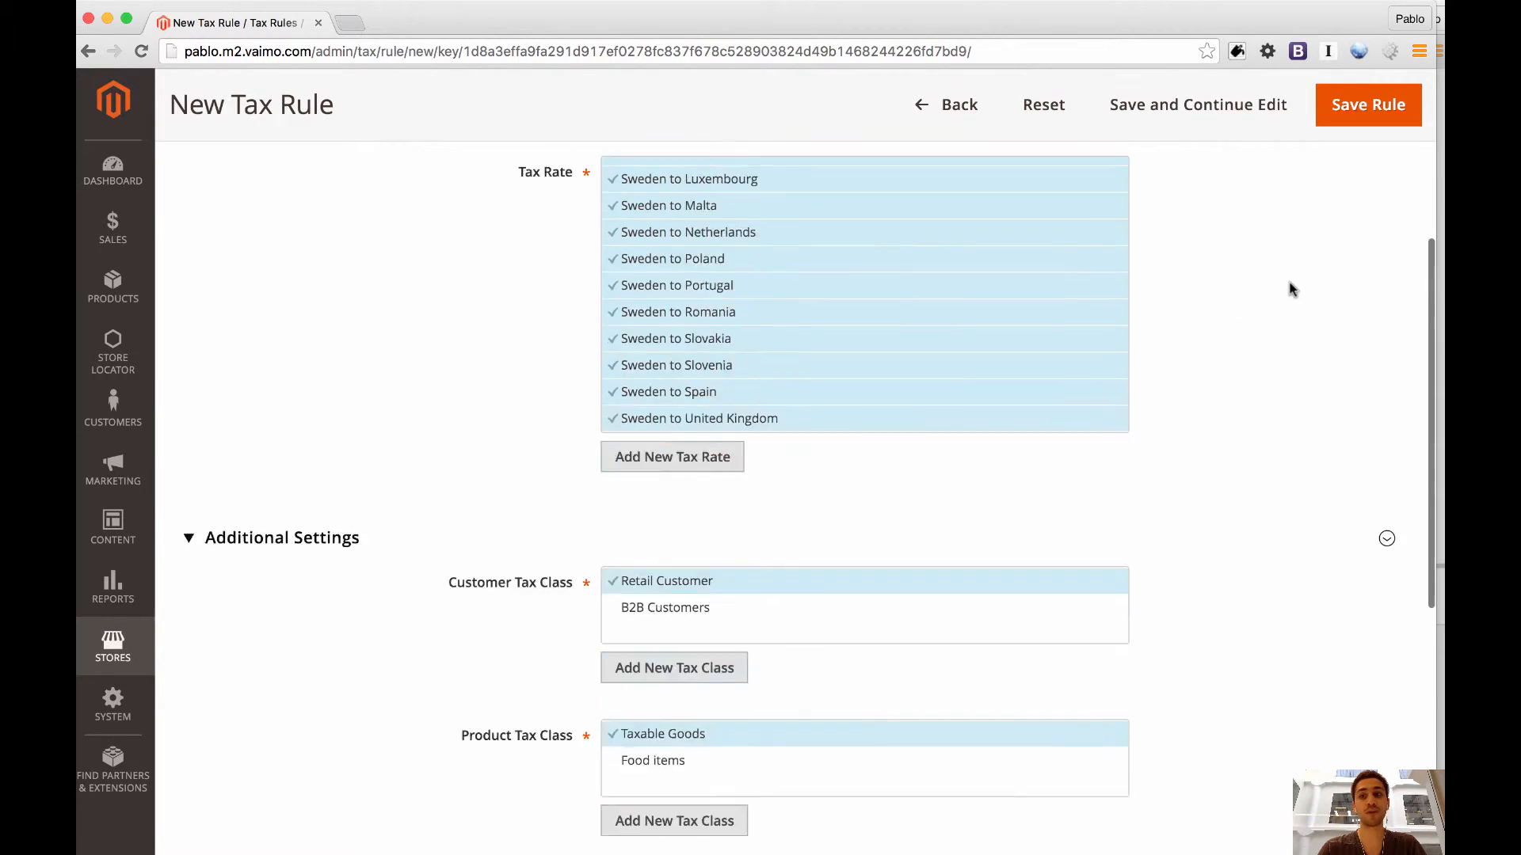
pyautogui.click(1344, 347)
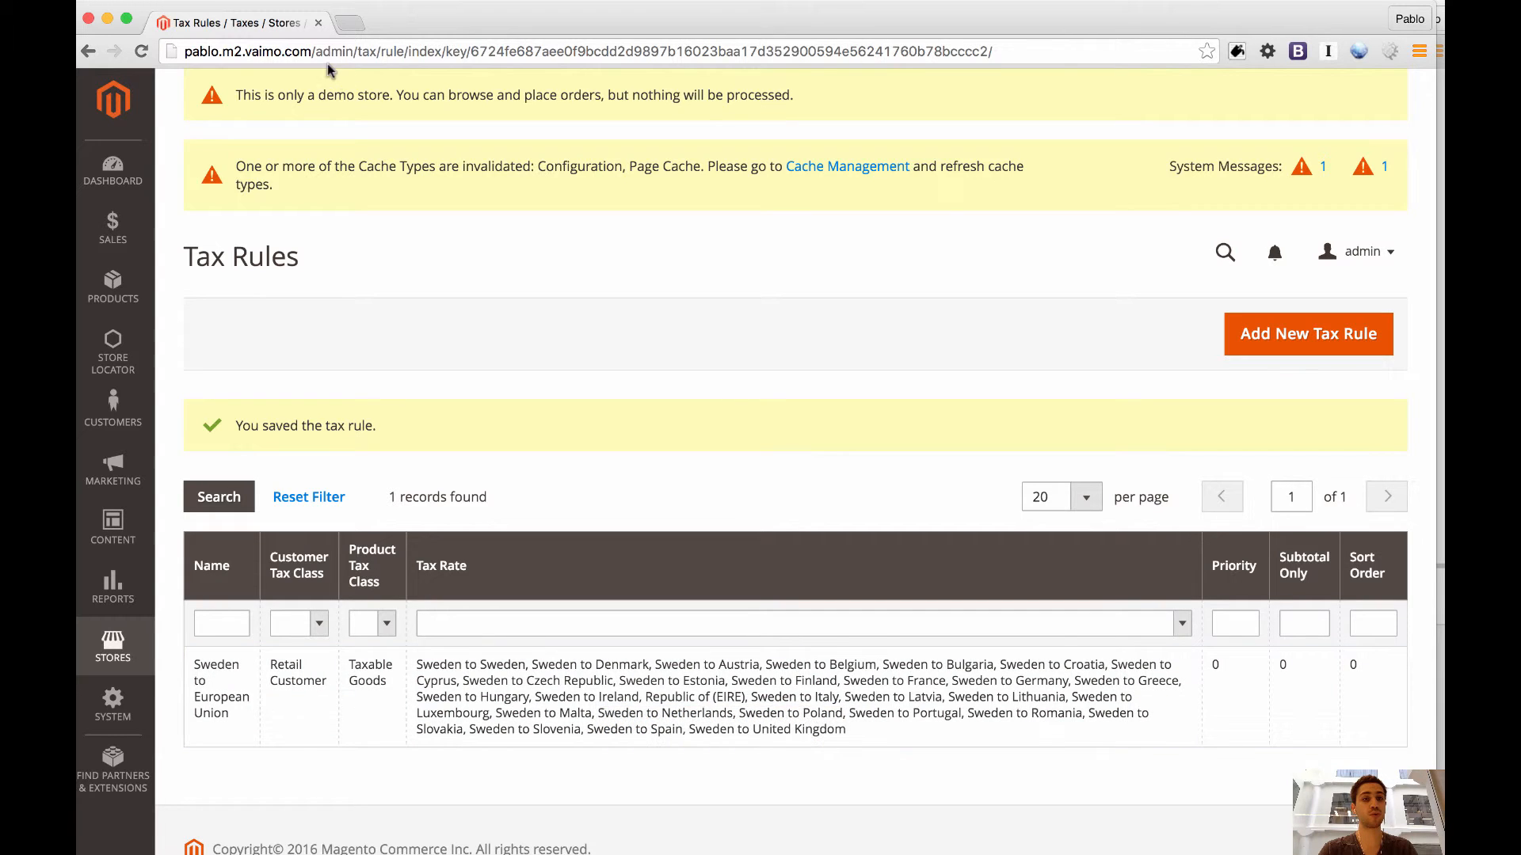
# Open the Swedish storefront home page (/se) in a new browser tab.
pyautogui.moveTo(316, 51); pyautogui.dragTo(734, 166)
pyautogui.press('BackSpace')
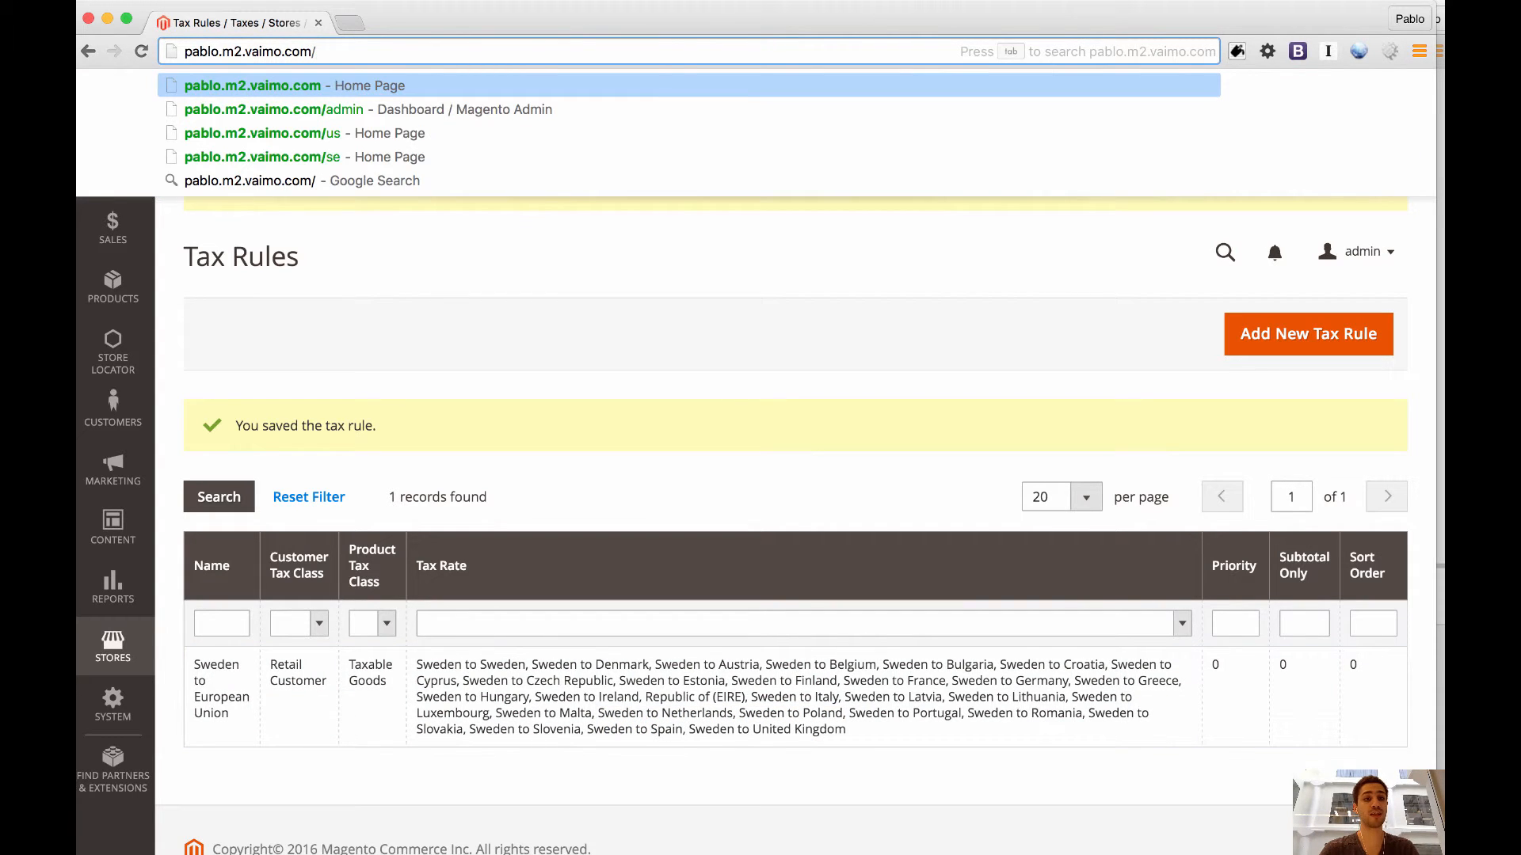
pyautogui.press('Down')
pyautogui.press('Down')
pyautogui.press('Down')
pyautogui.press('super+Return')
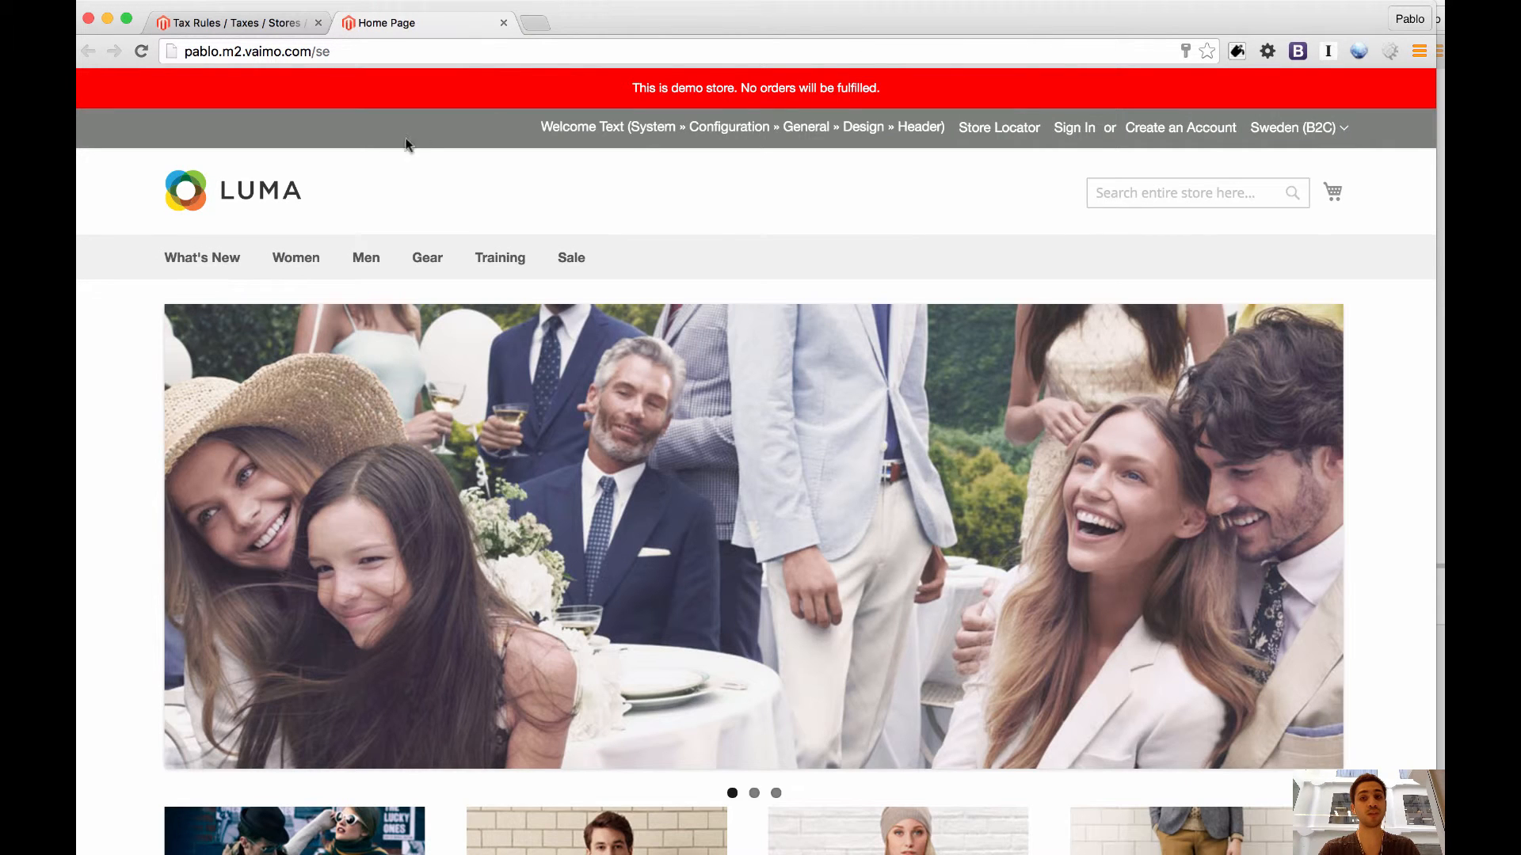
# Find the Fusion Backpack in the Gear category and add one to the shopping cart.
pyautogui.click(425, 264)
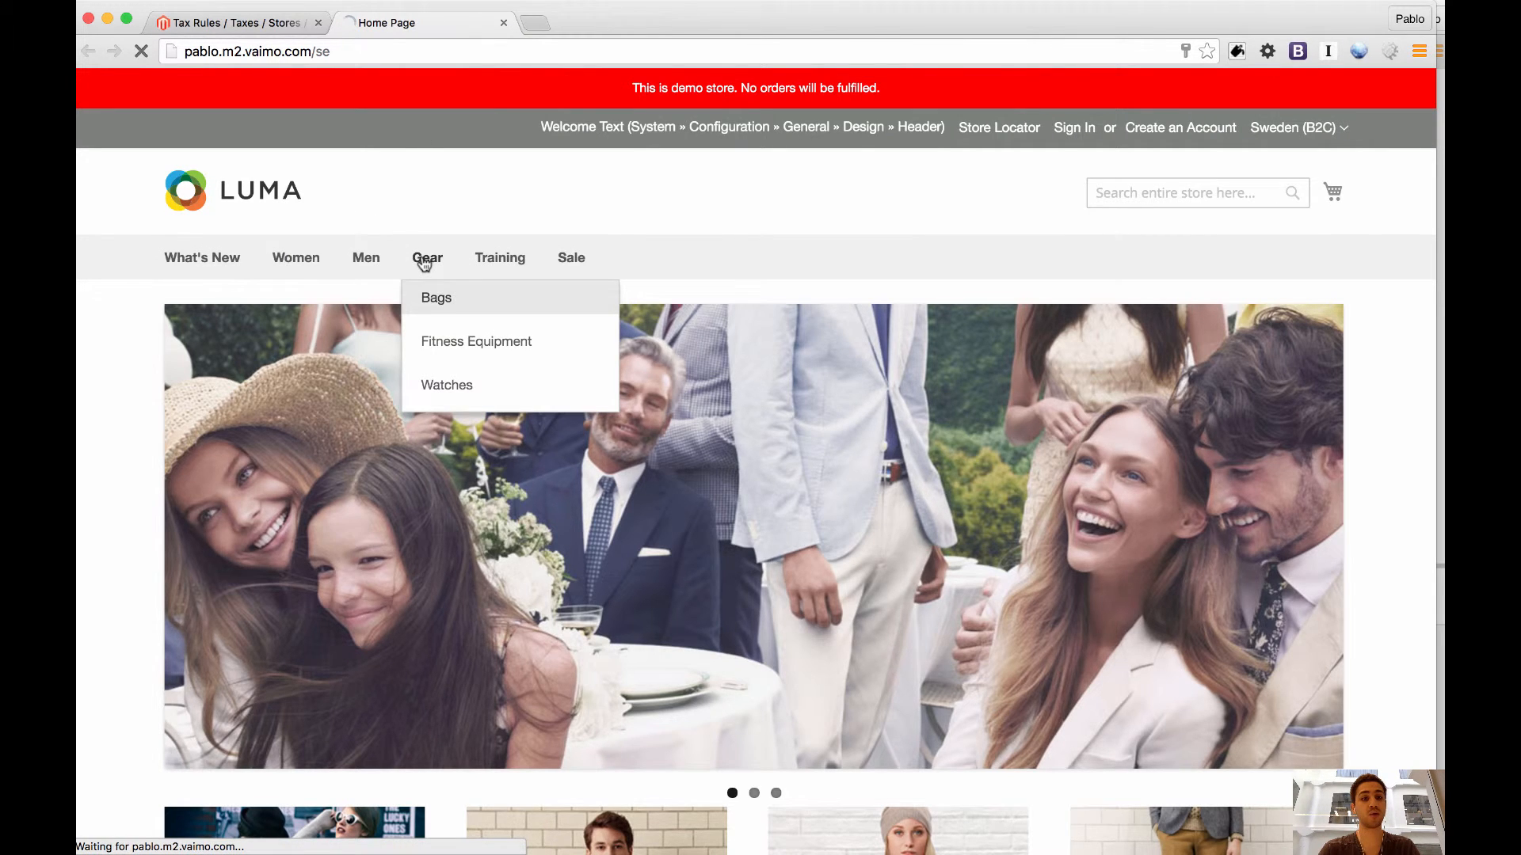
pyautogui.scroll(-13, 213, 407)
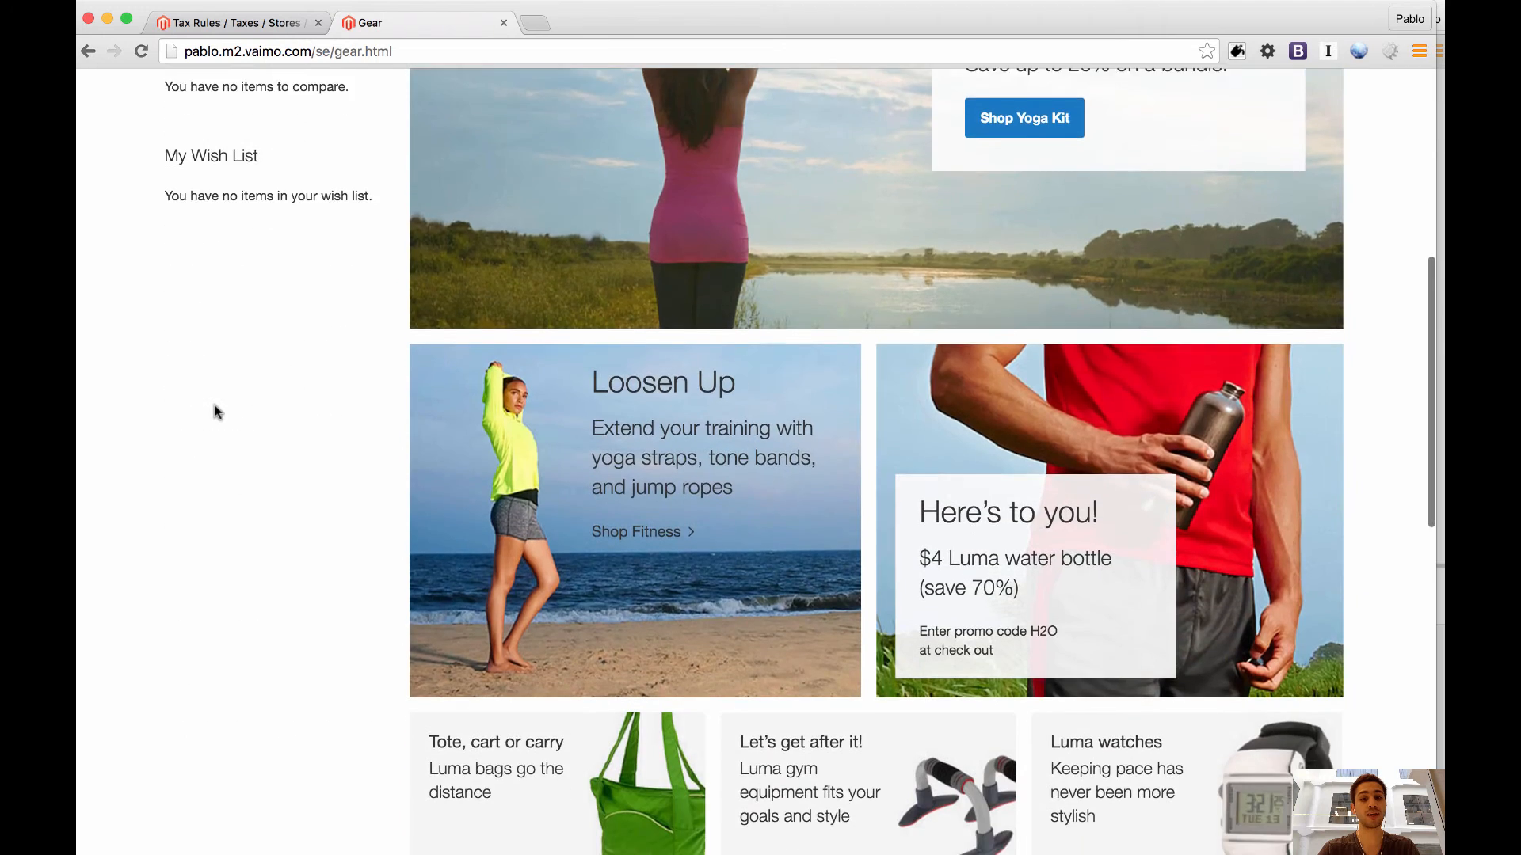
pyautogui.scroll(-5, 238, 408)
pyautogui.click(524, 287)
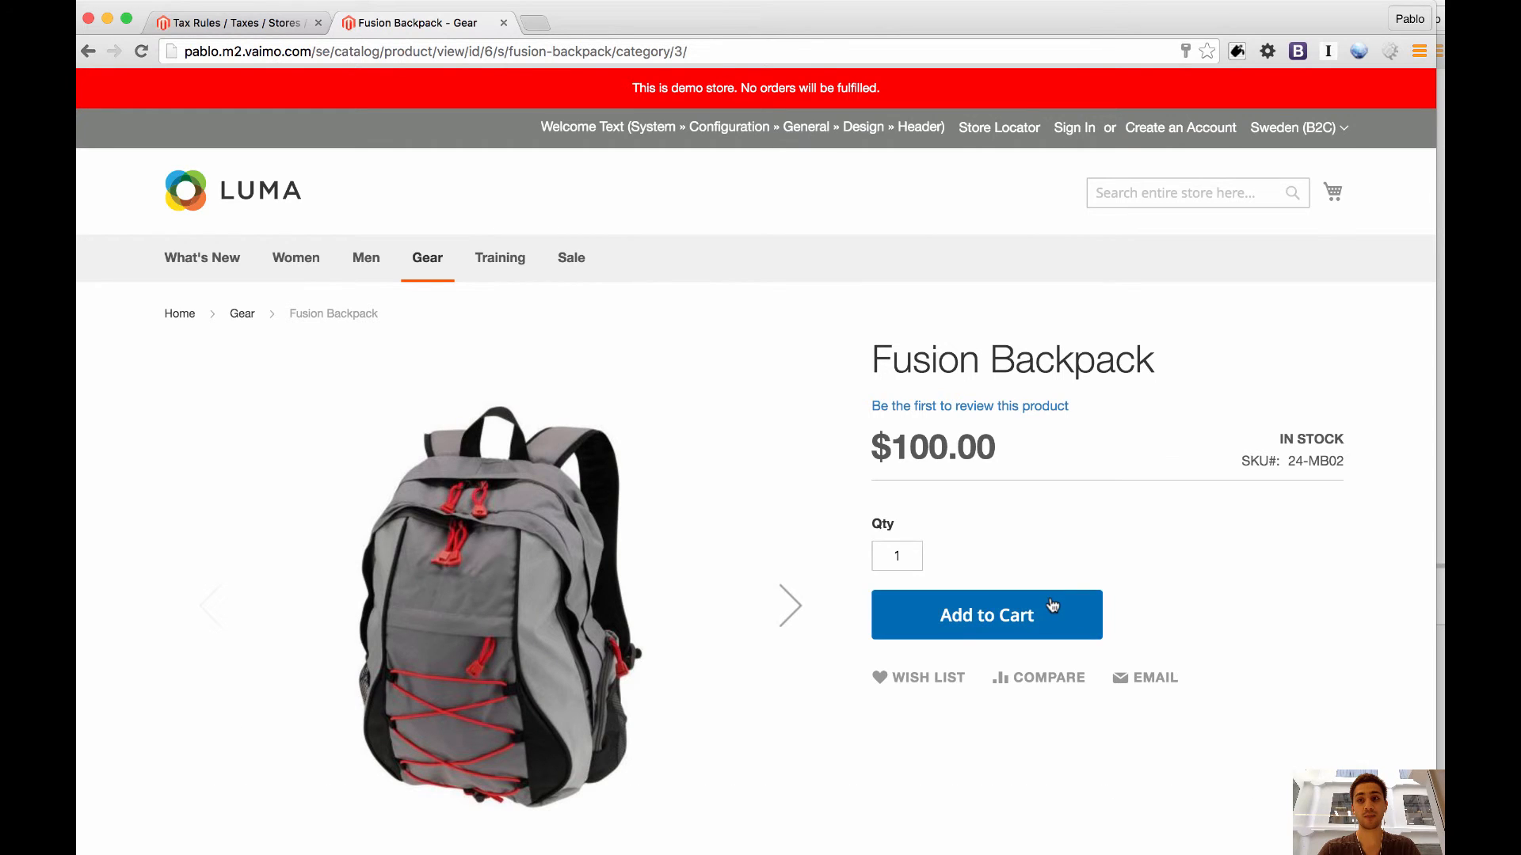
pyautogui.click(1049, 597)
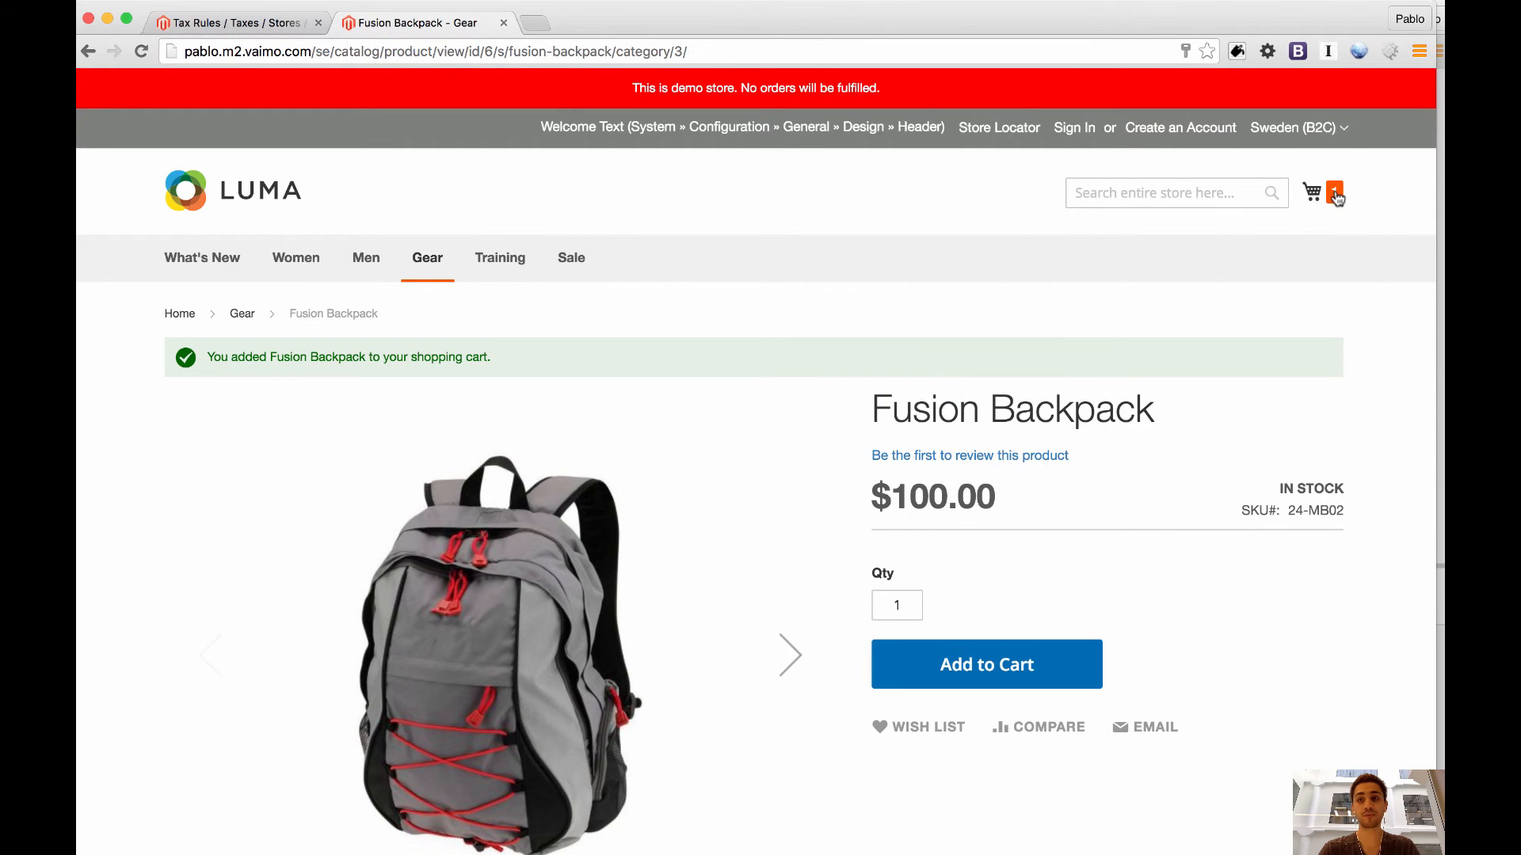
# Open the full shopping cart page and examine the tax amount in the order summary.
pyautogui.click(1318, 194)
pyautogui.click(1191, 511)
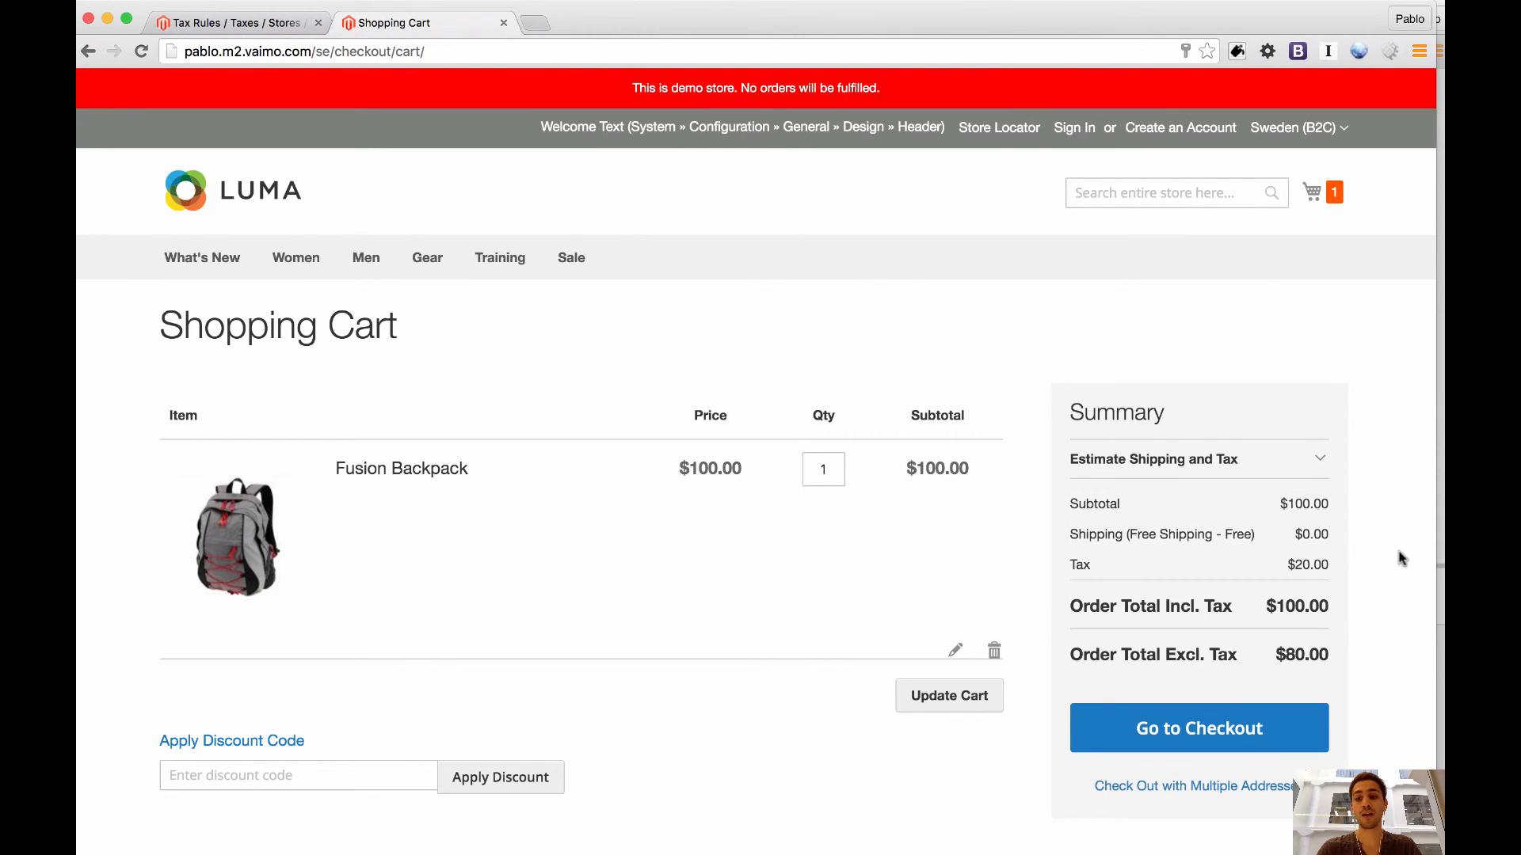
pyautogui.scroll(-3, 1391, 560)
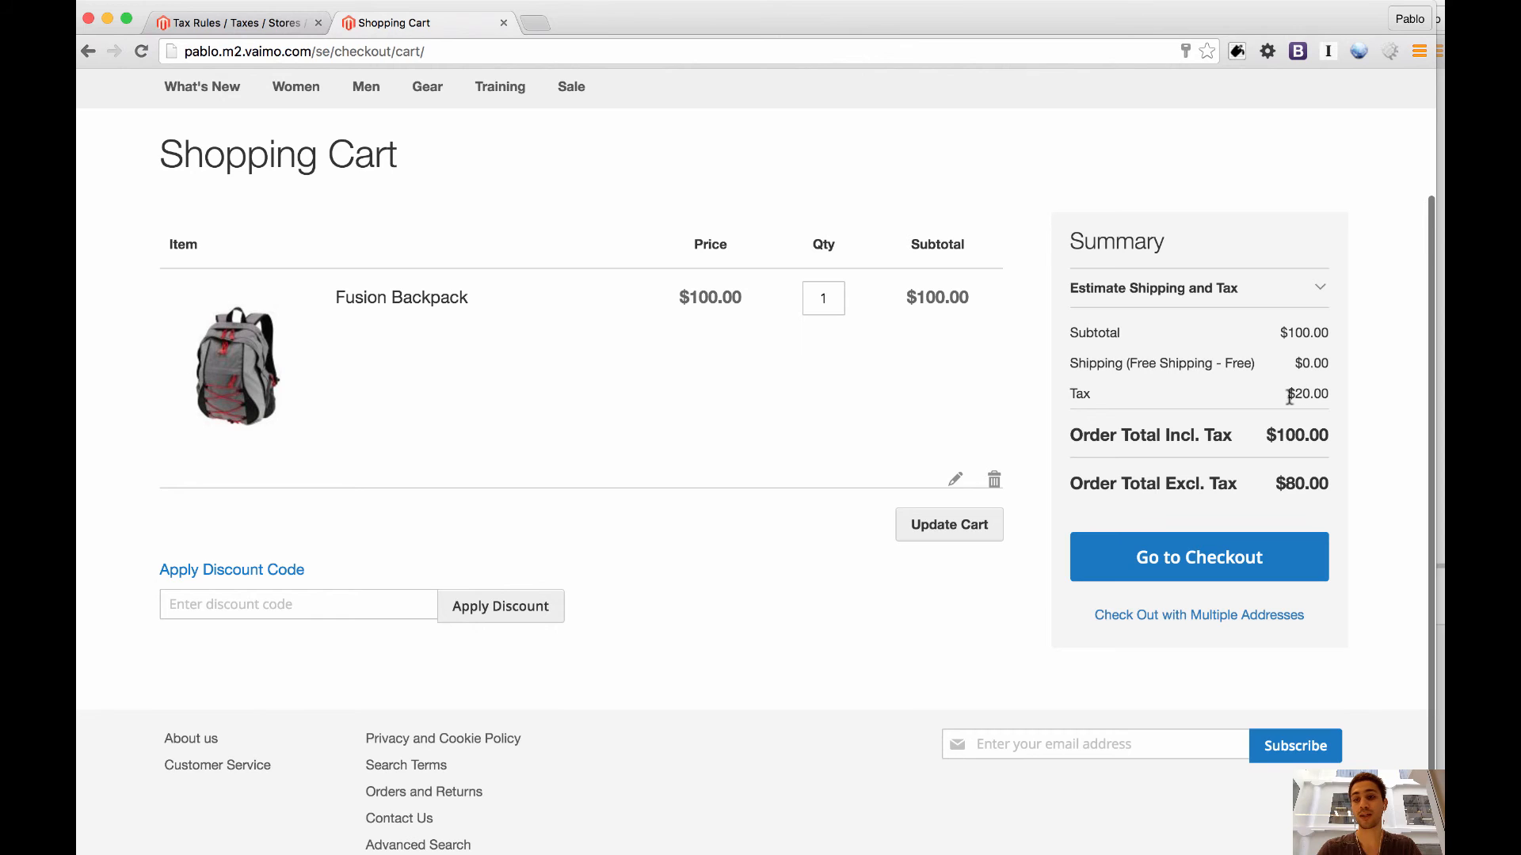
pyautogui.moveTo(1286, 394); pyautogui.dragTo(1328, 395)
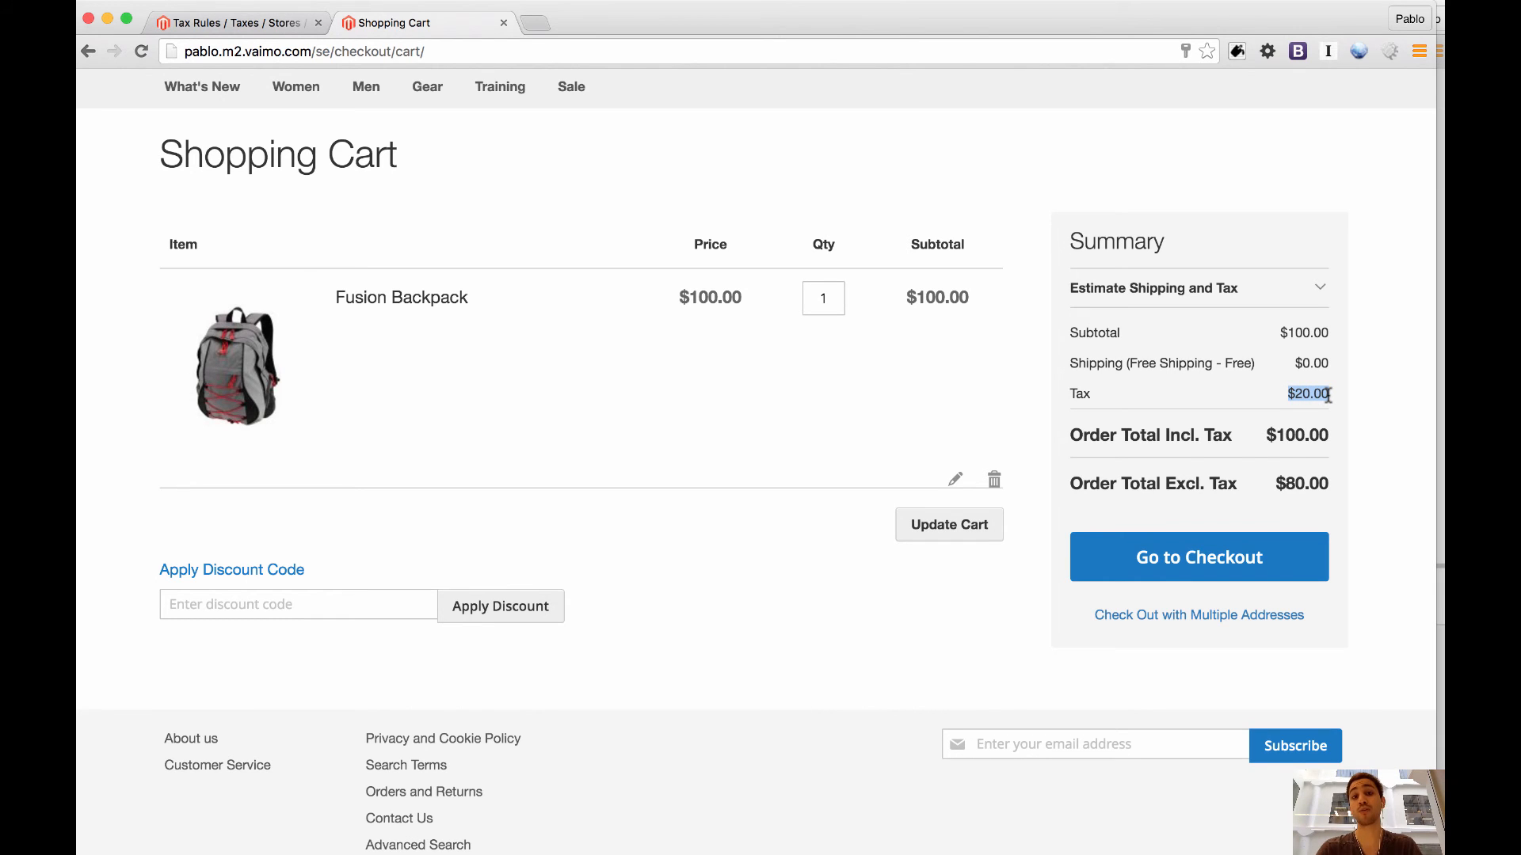